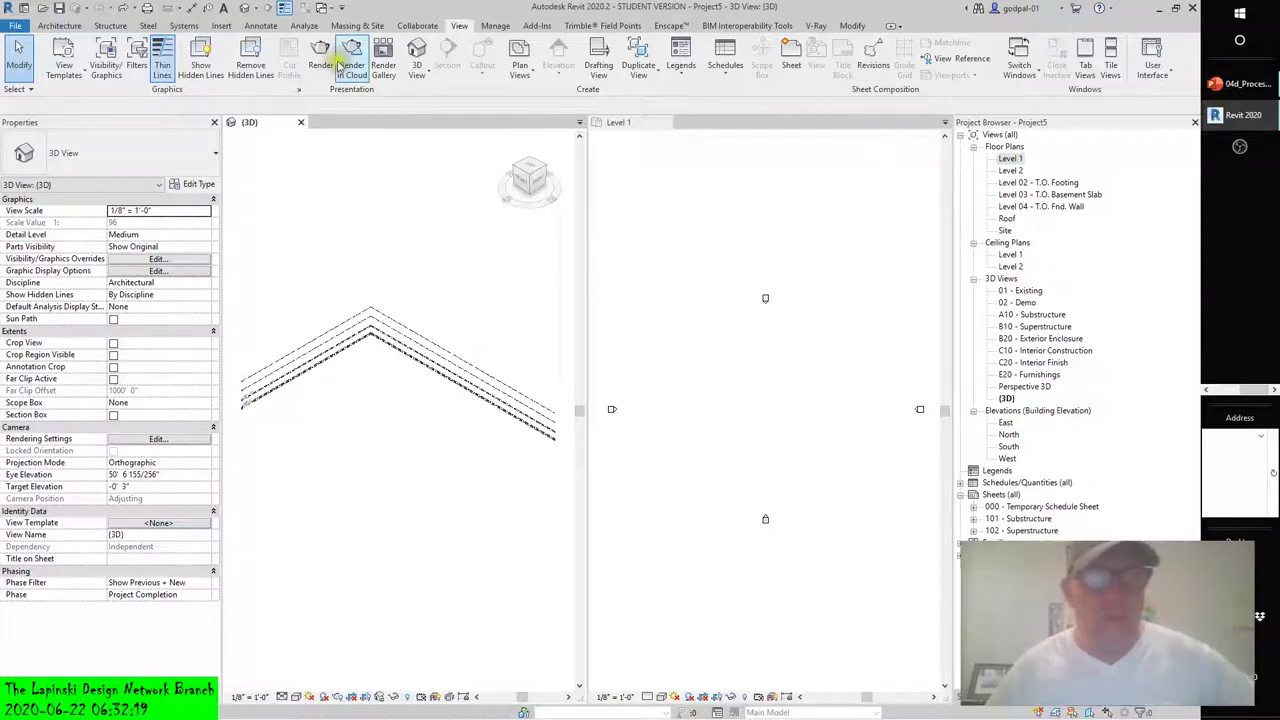
- Chain four Generic 8" walls into a closed 72' by 44' rectangle on the Level 1 plan
click(60, 26)
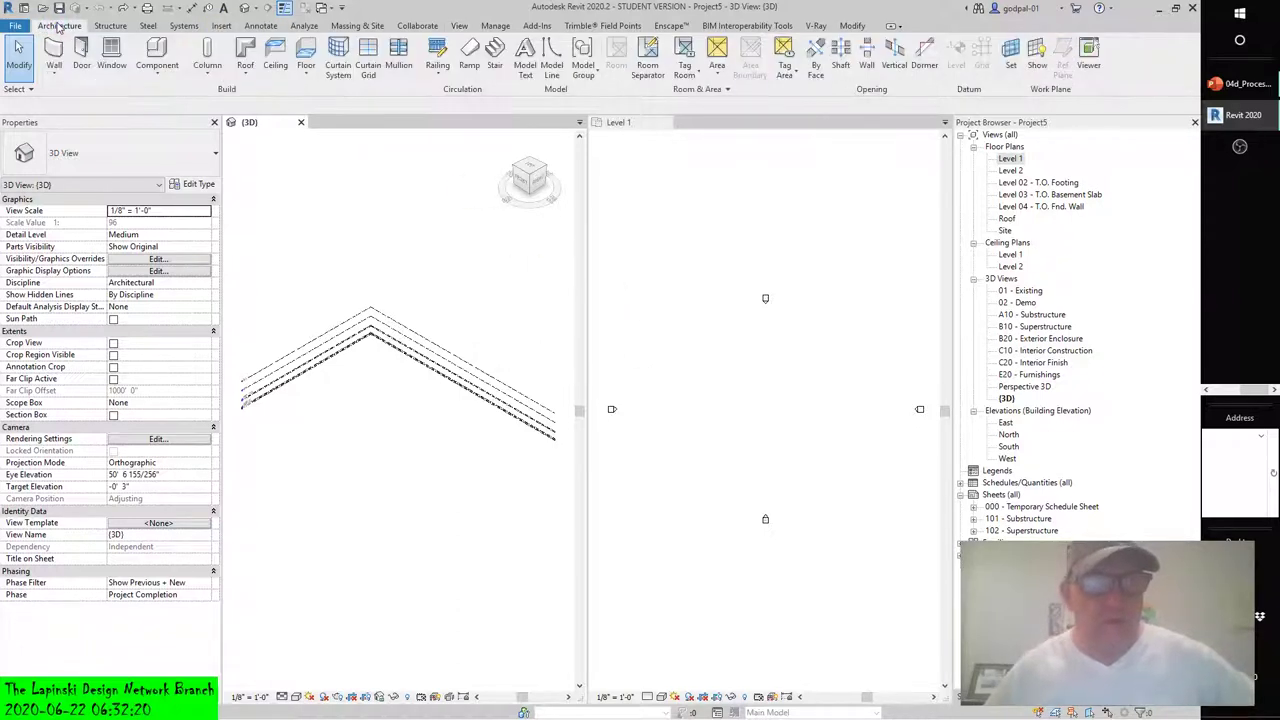
click(55, 79)
click(90, 96)
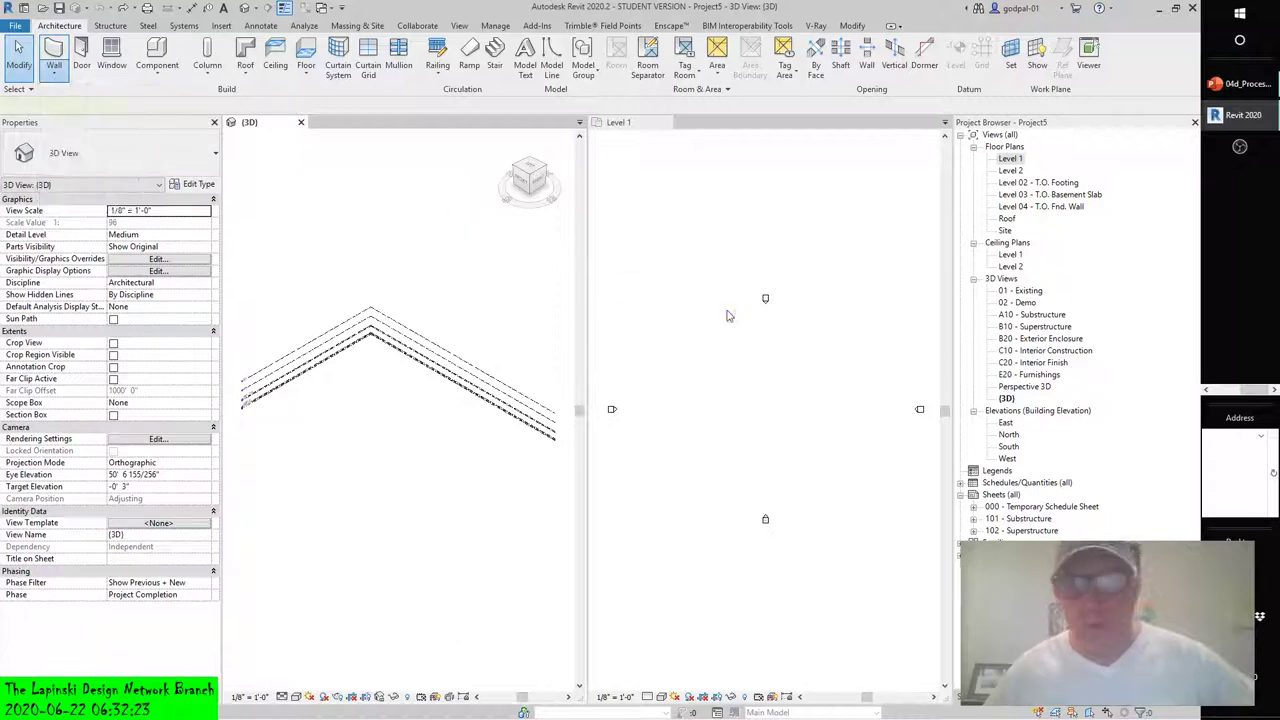
click(697, 386)
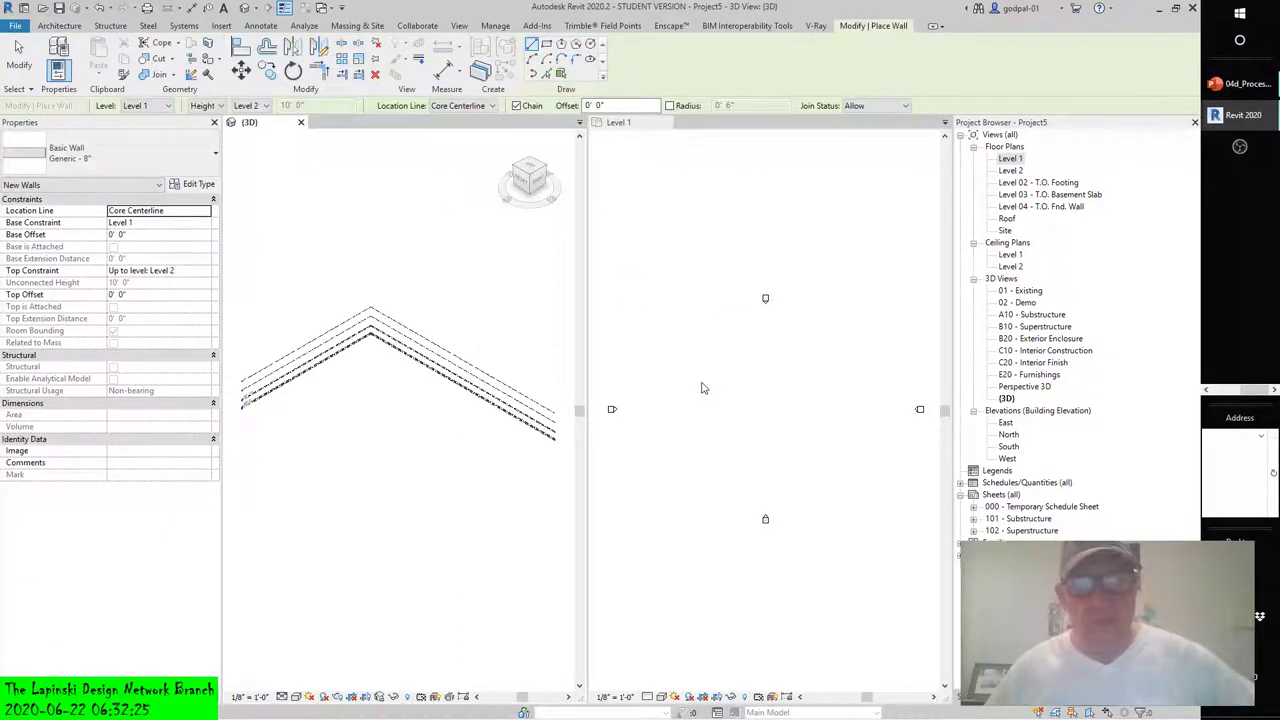
scroll(700, 383, up, 2)
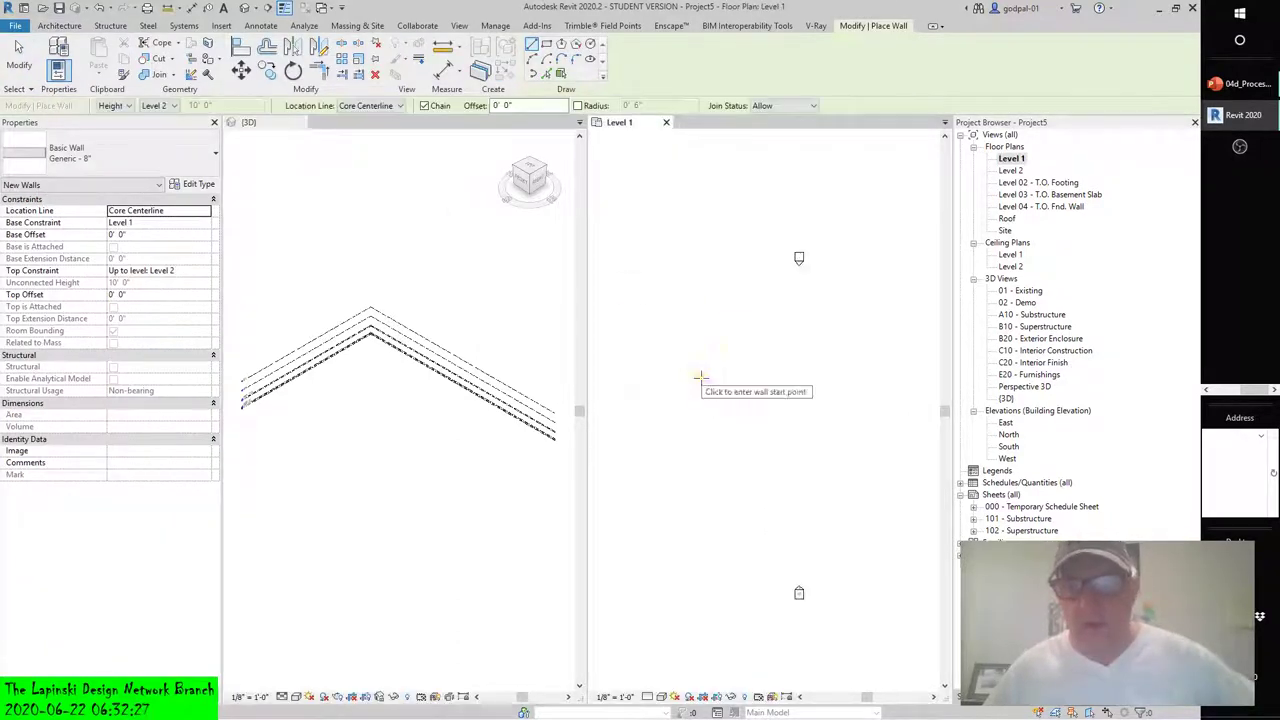
click(700, 369)
click(700, 464)
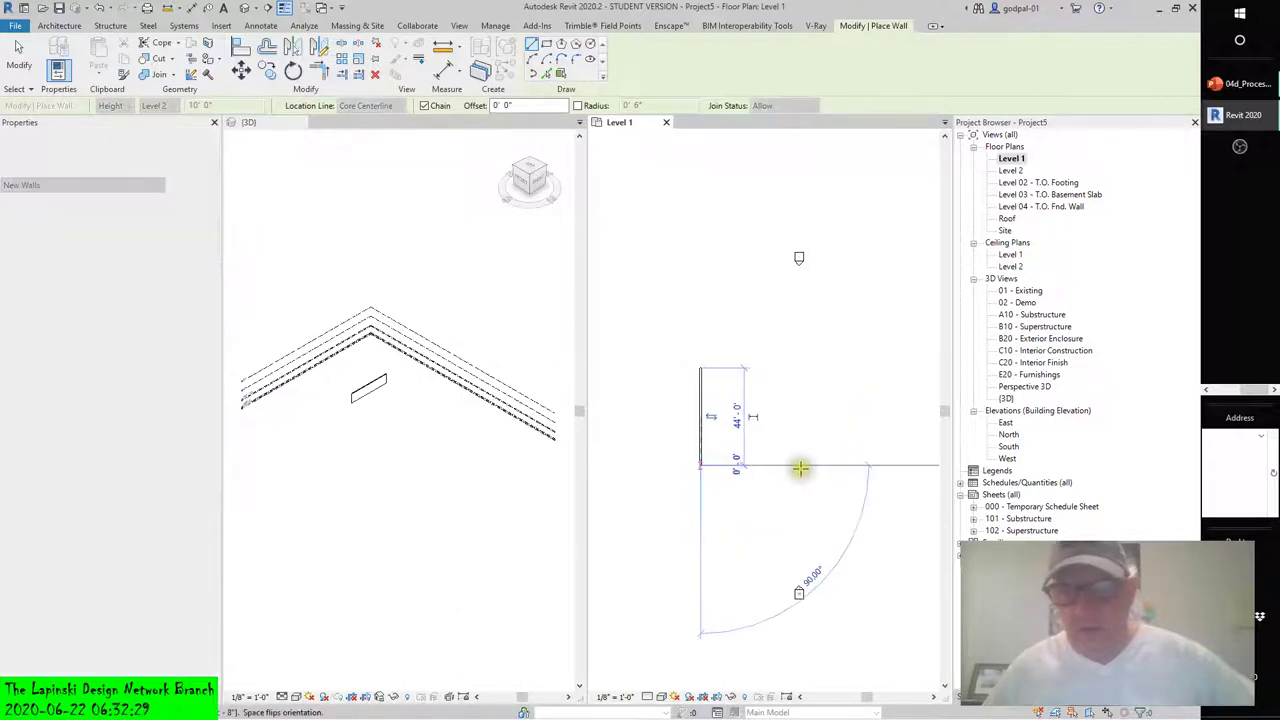
click(862, 463)
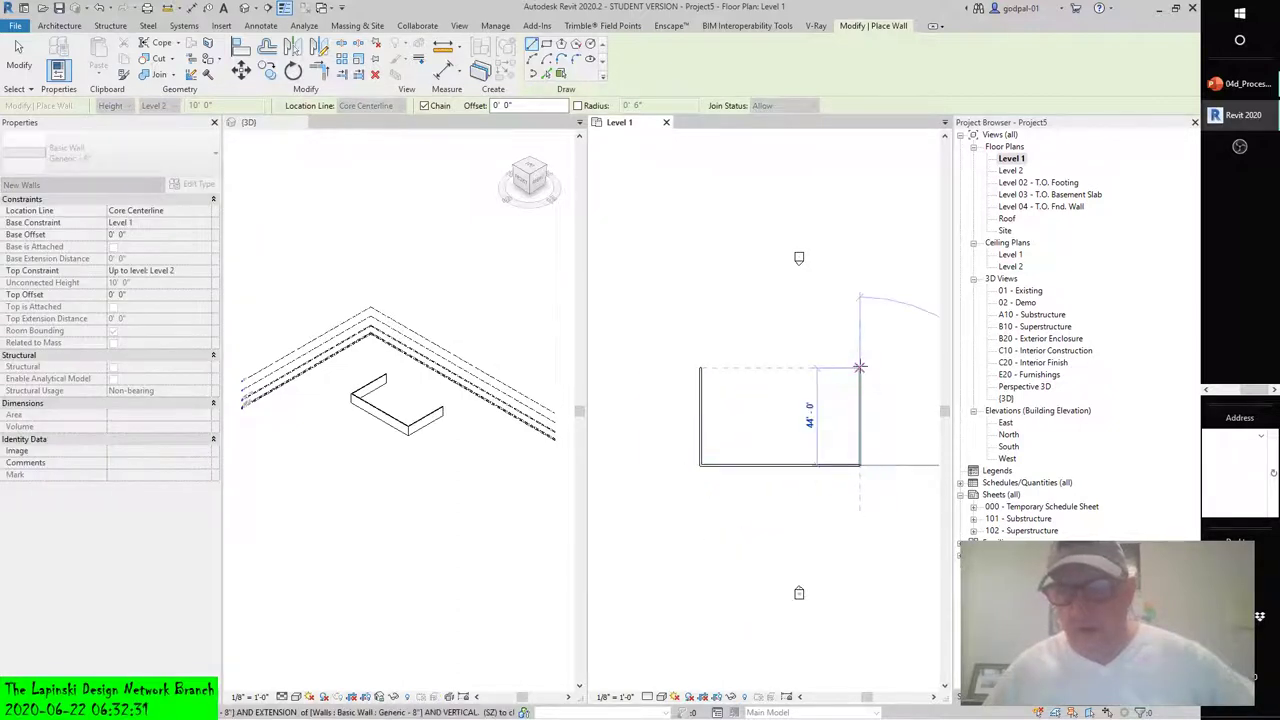
click(859, 368)
click(705, 366)
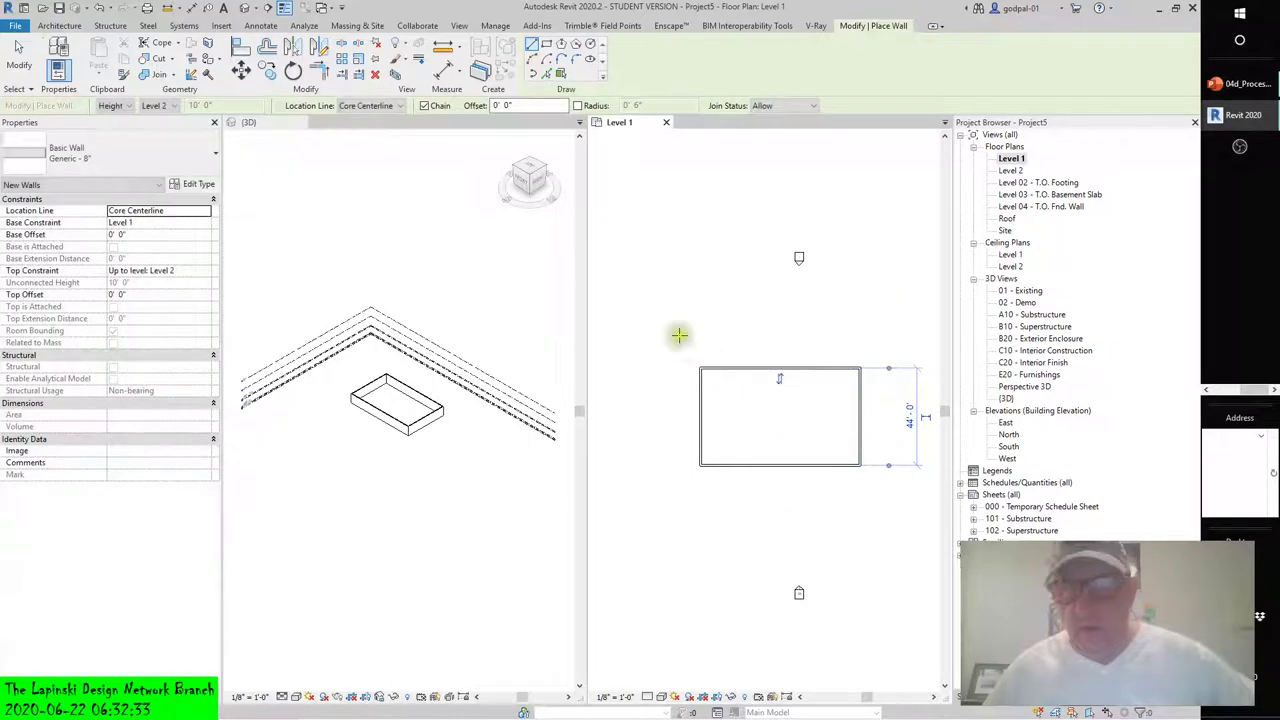
click(18, 65)
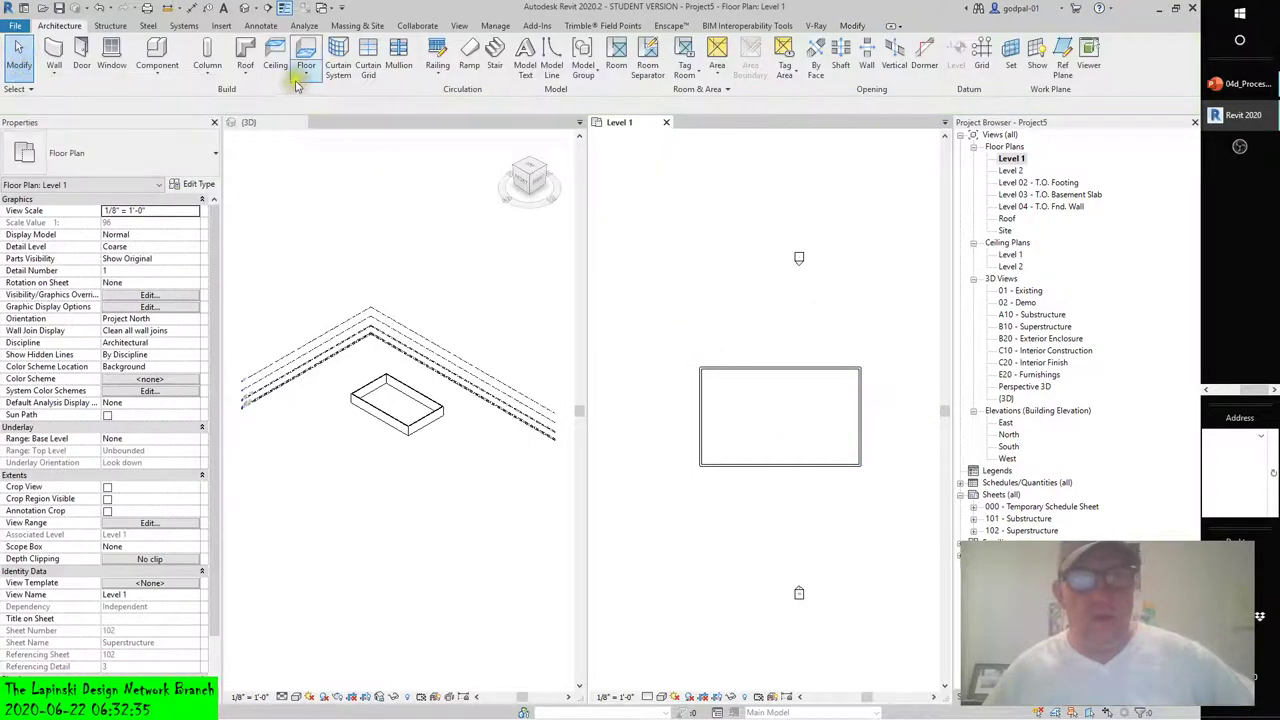
- Create a Concrete Slab 6" floor bounded by the four picked walls, about 3091 SF
click(306, 76)
click(315, 97)
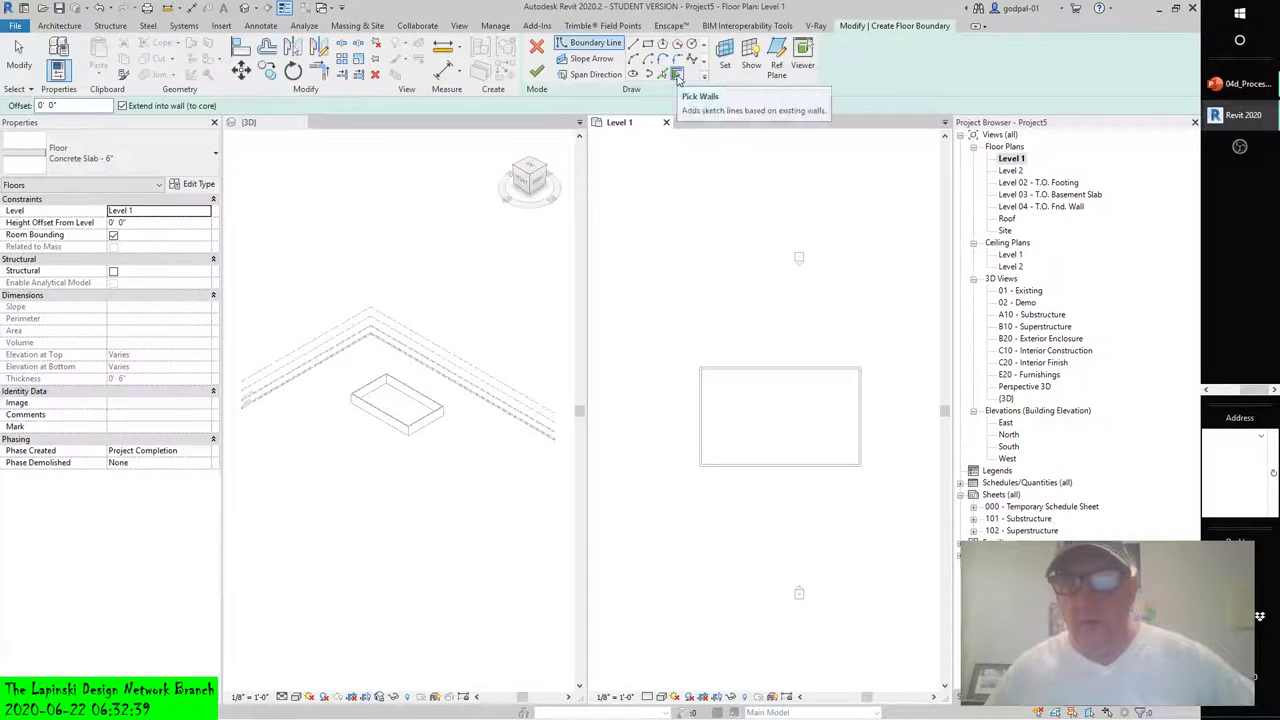
click(677, 73)
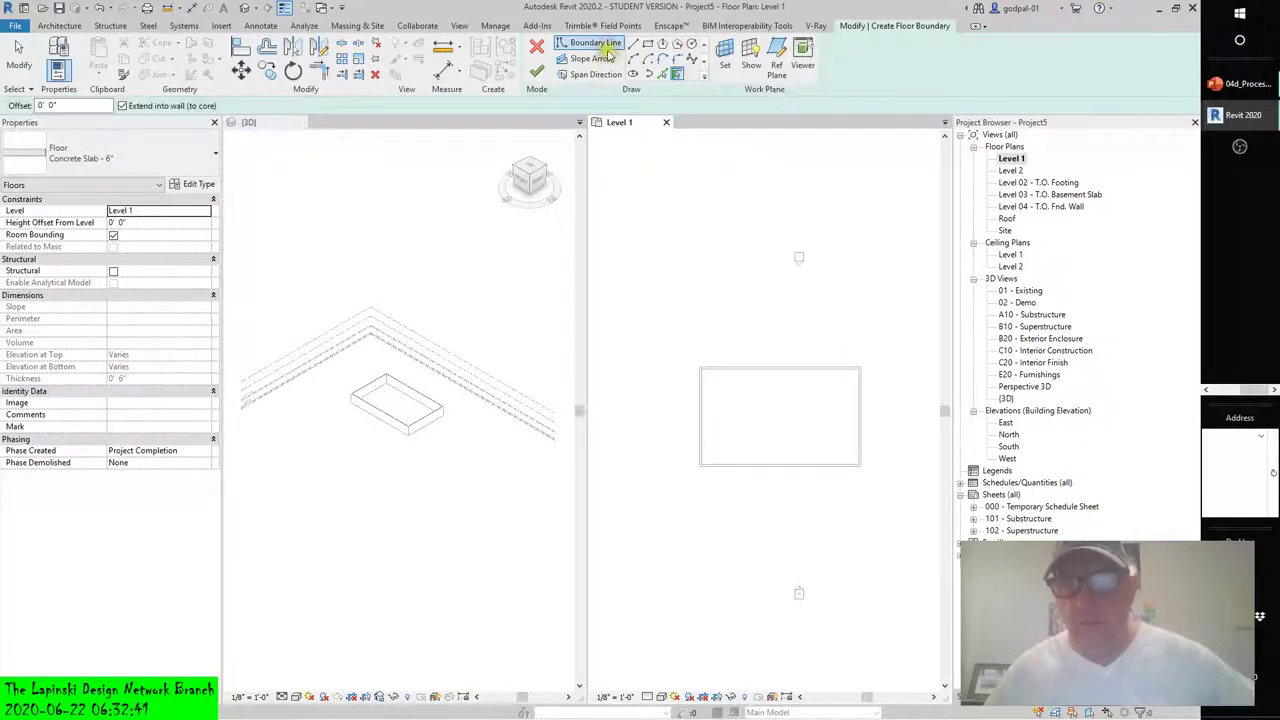
click(768, 375)
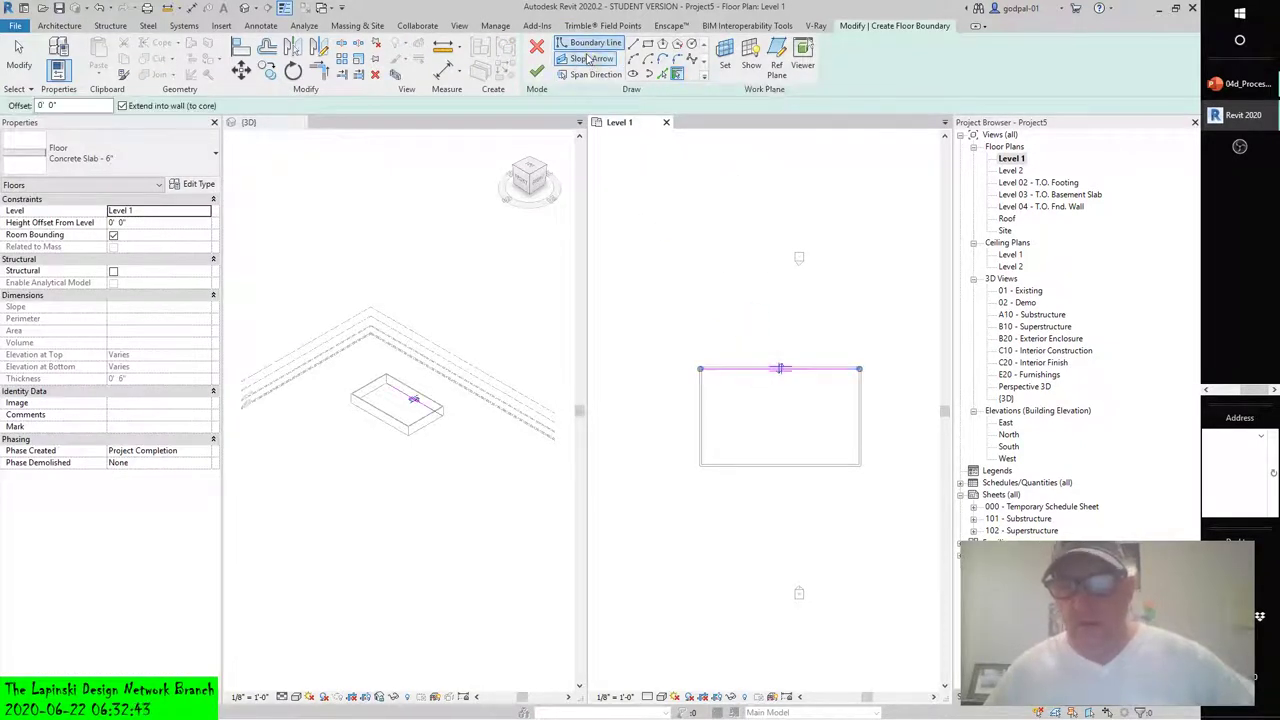
click(857, 405)
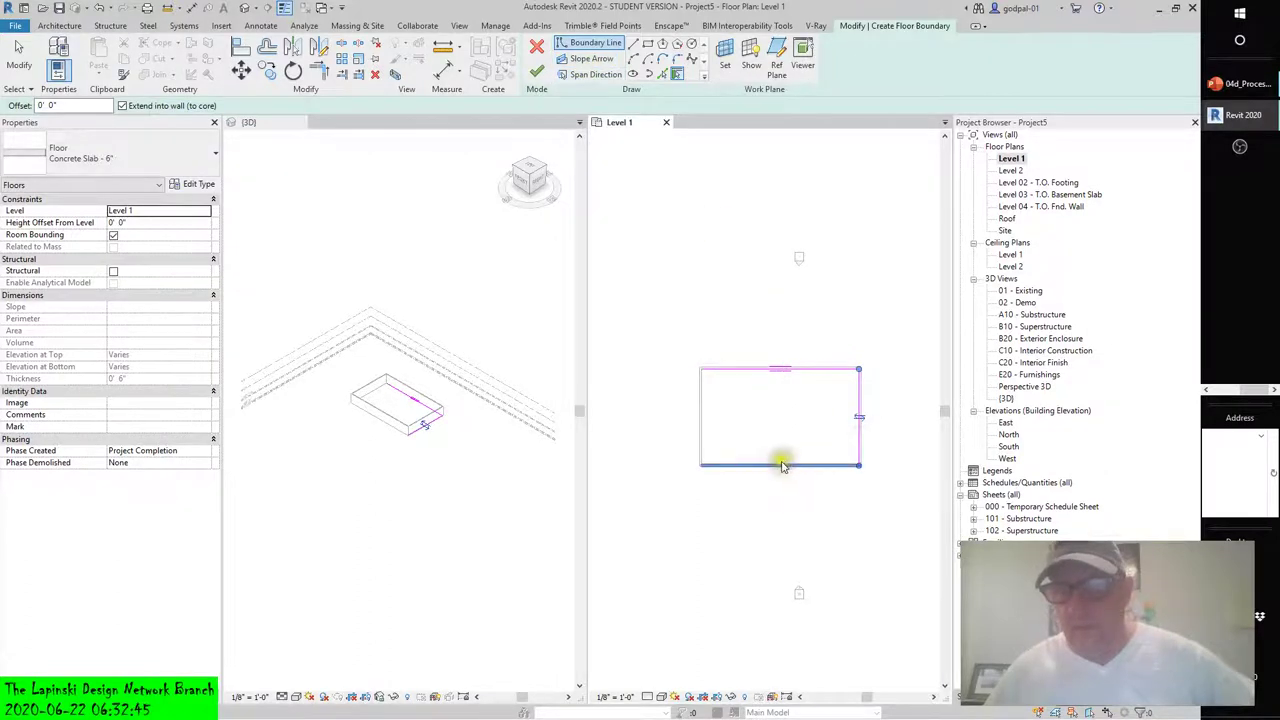
click(772, 462)
click(700, 422)
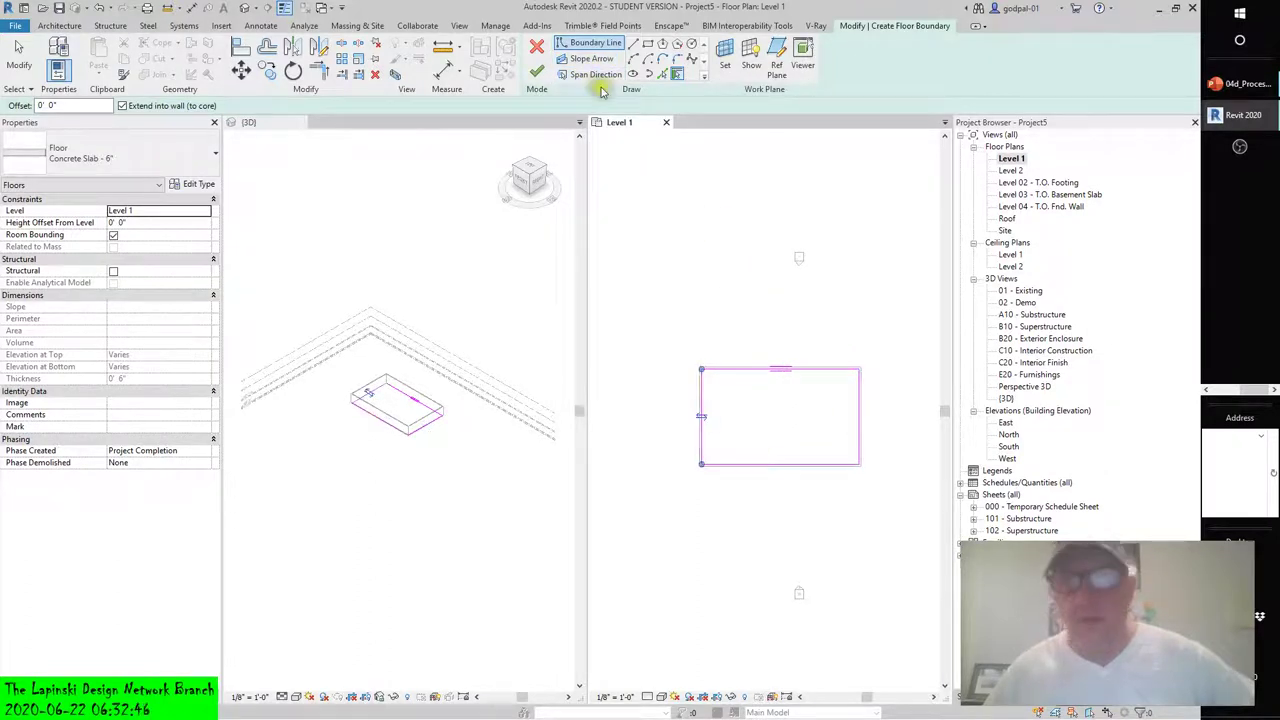
click(537, 72)
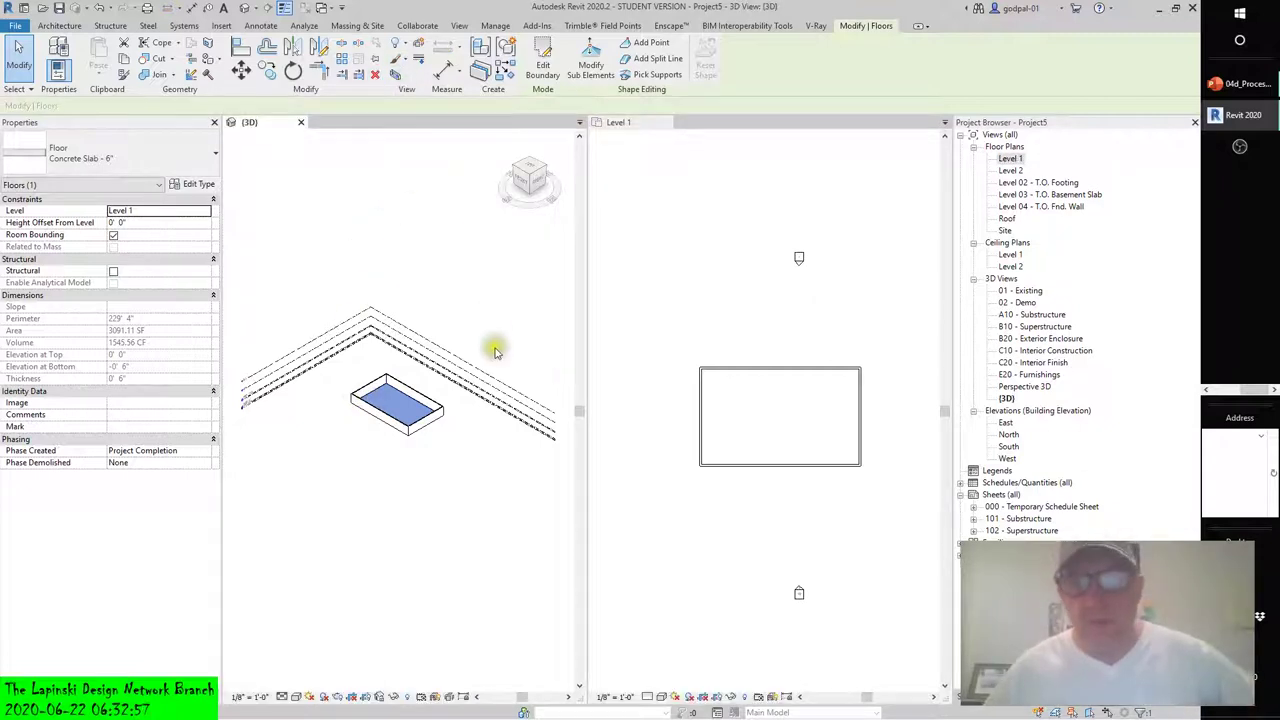
click(524, 186)
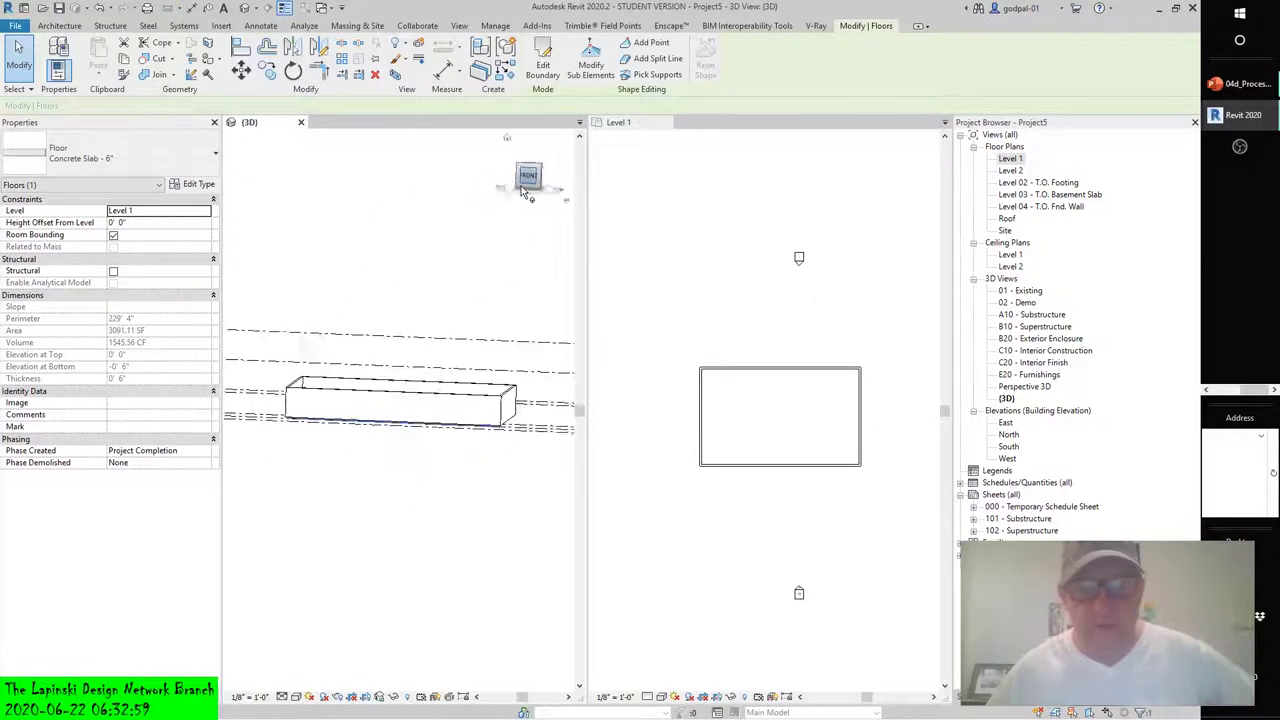
scroll(428, 366, down, 5)
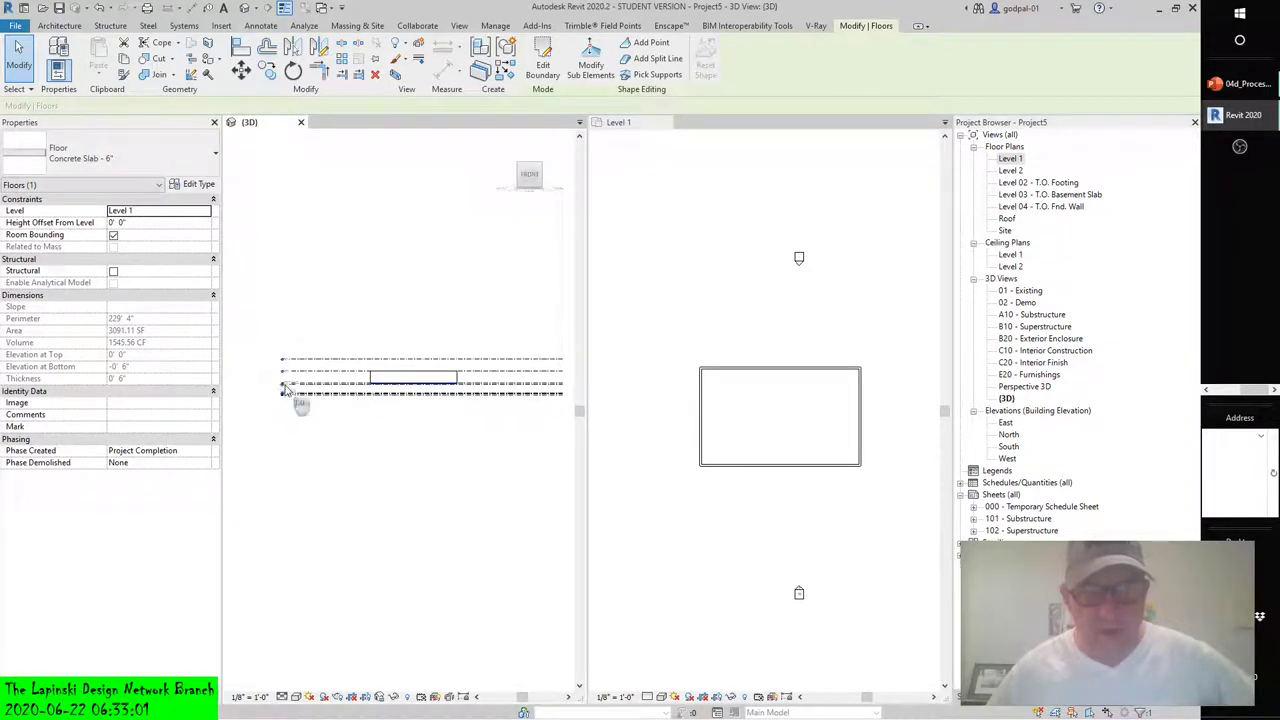
scroll(285, 392, up, 4)
scroll(290, 390, up, 4)
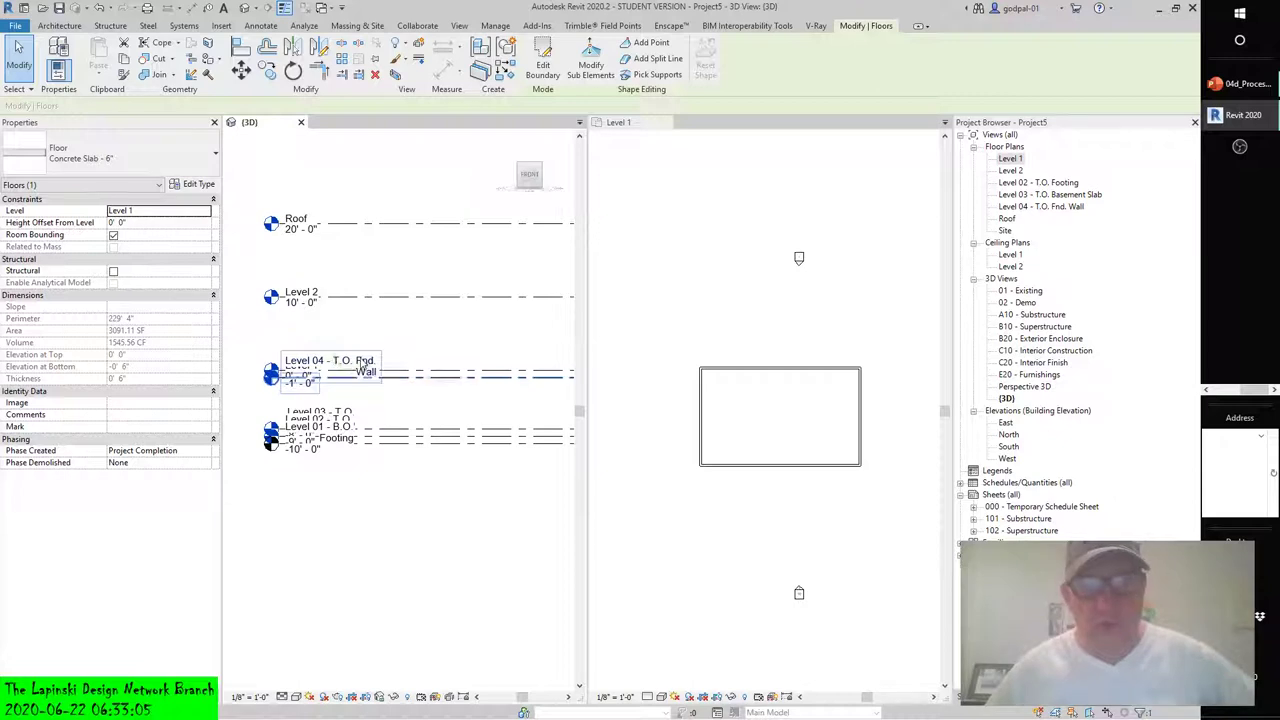
scroll(457, 371, down, 4)
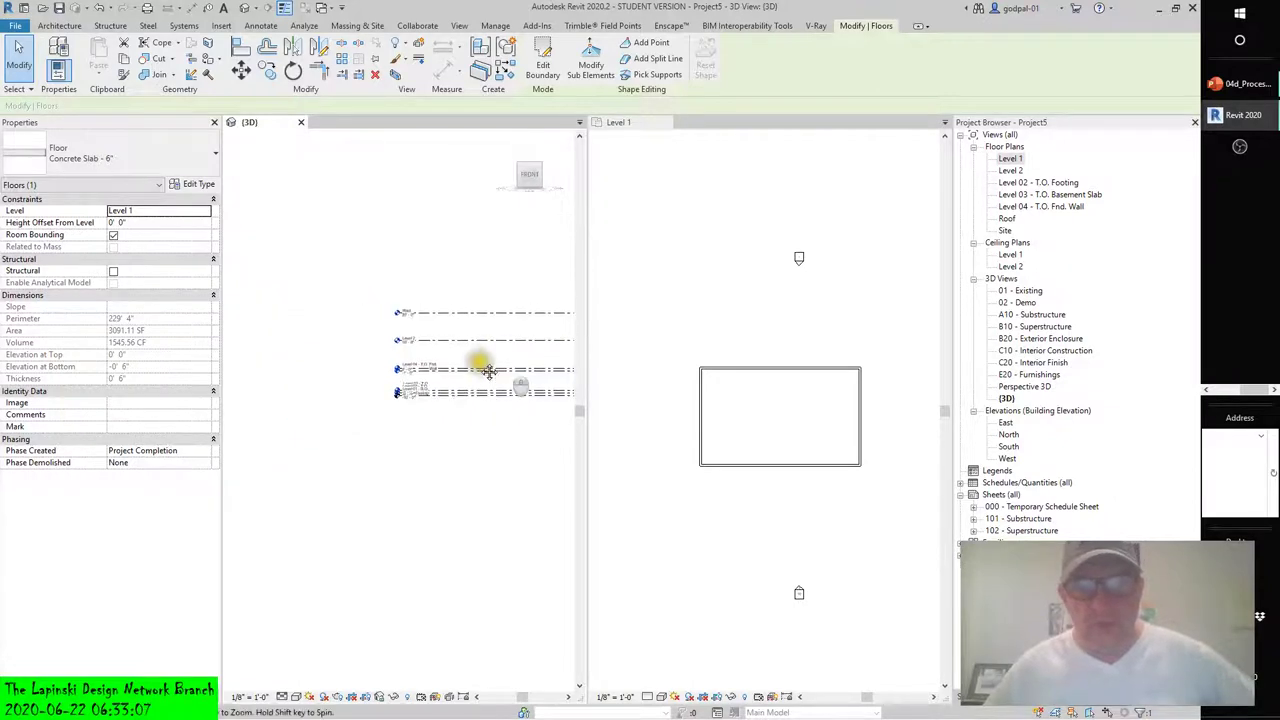
middle_drag(486, 369, 391, 377)
scroll(297, 350, up, 4)
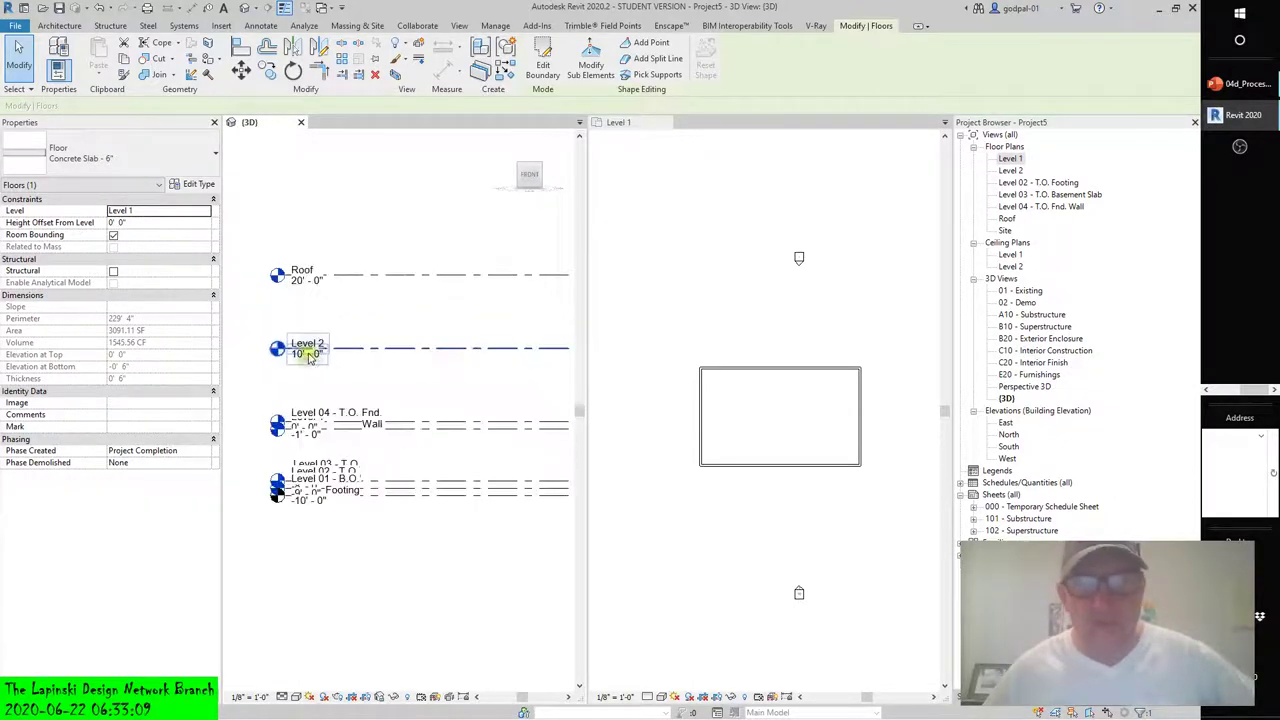
scroll(322, 356, down, 3)
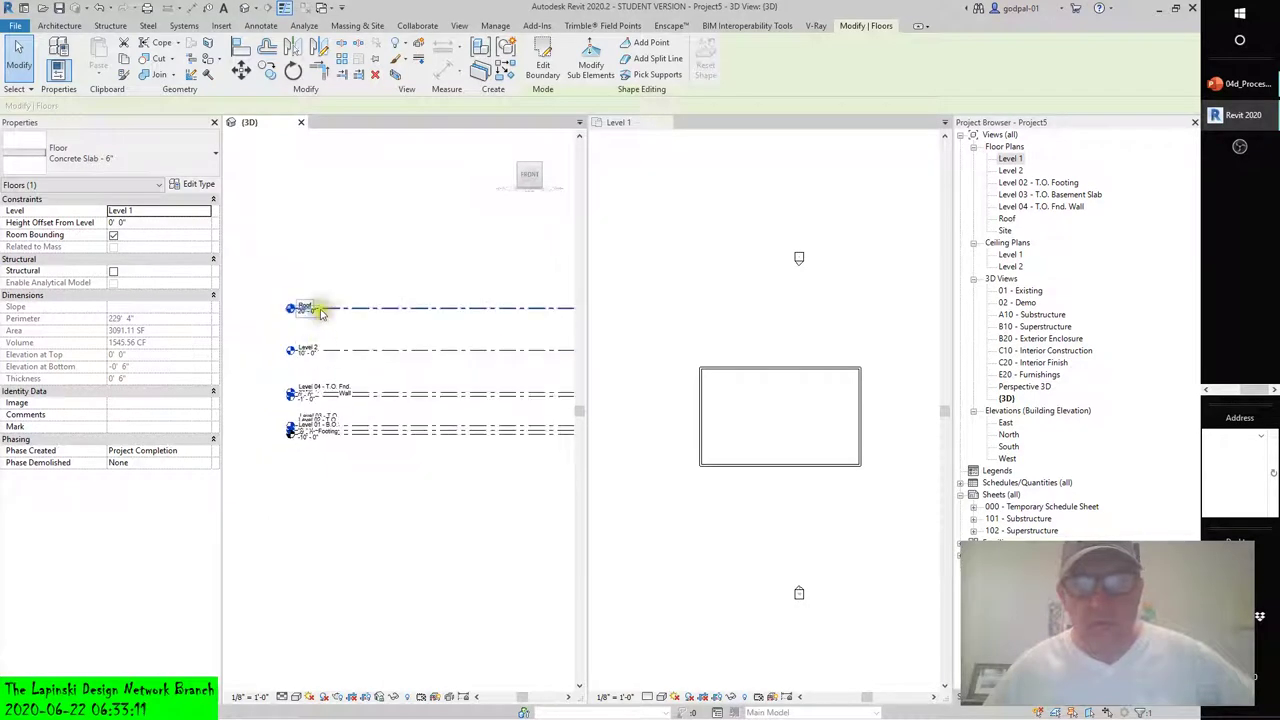
shift+middle_drag(336, 332, 366, 386)
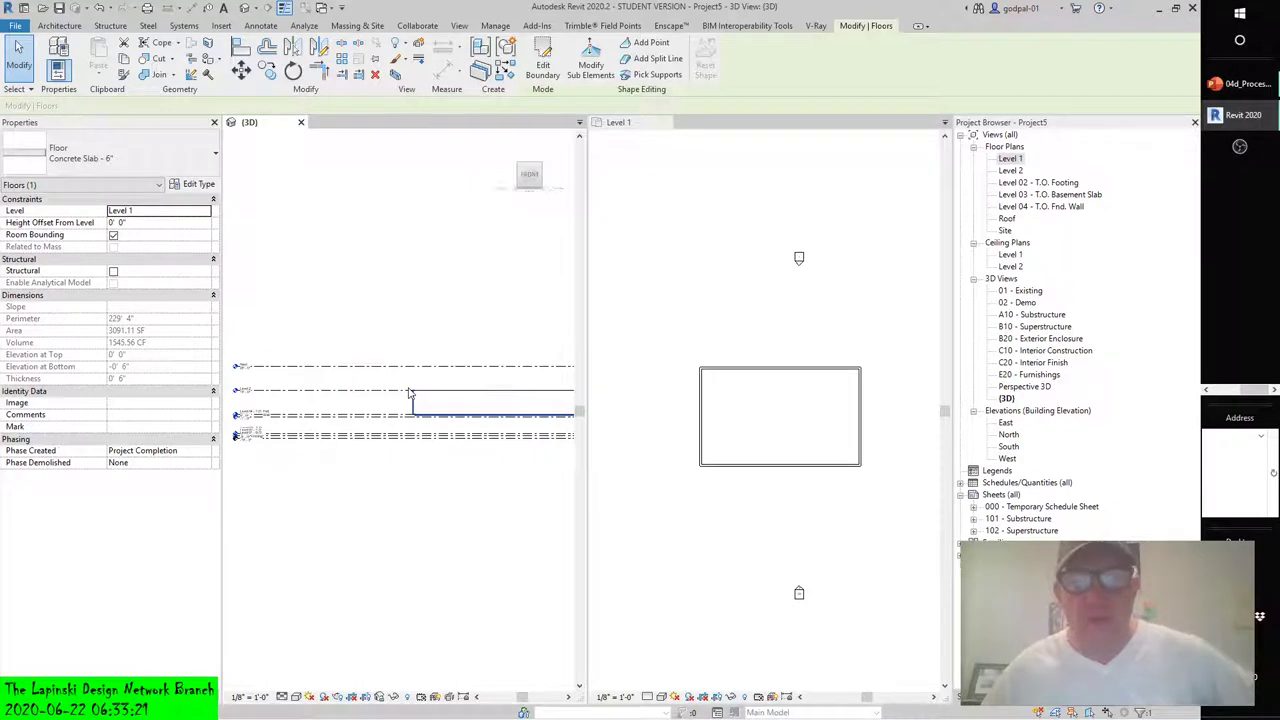
shift+middle_drag(434, 383, 369, 409)
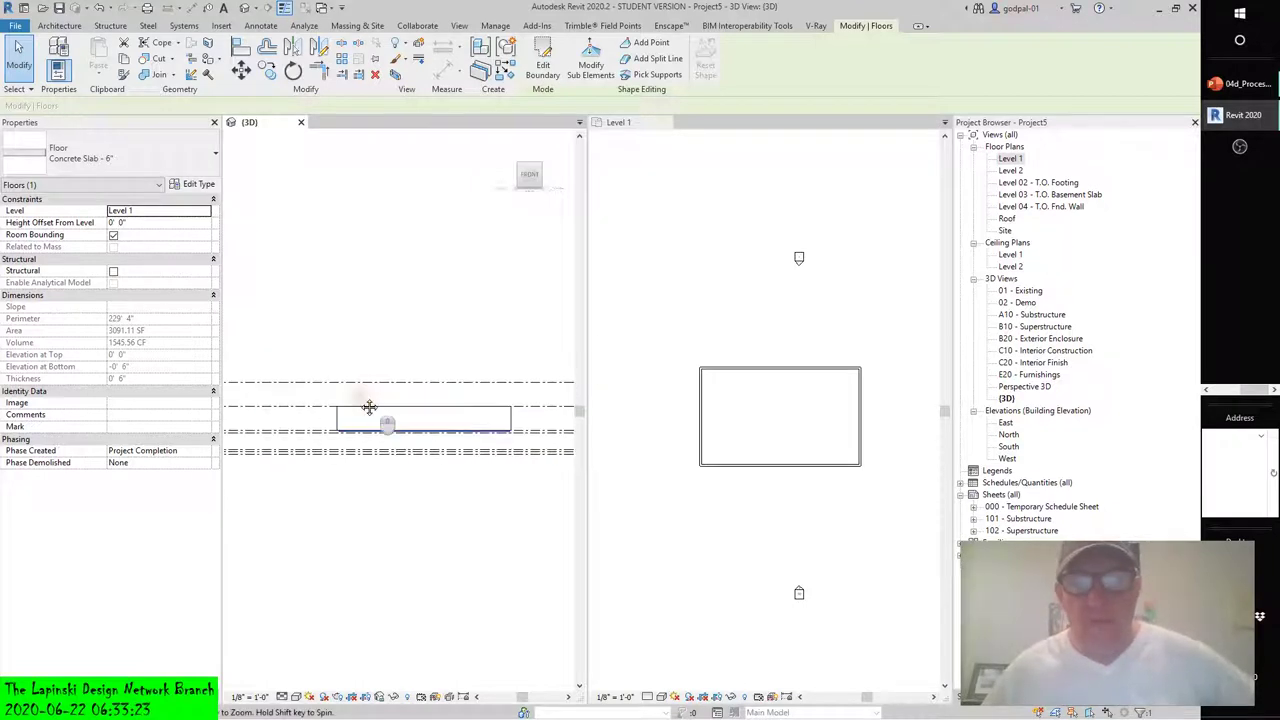
click(507, 145)
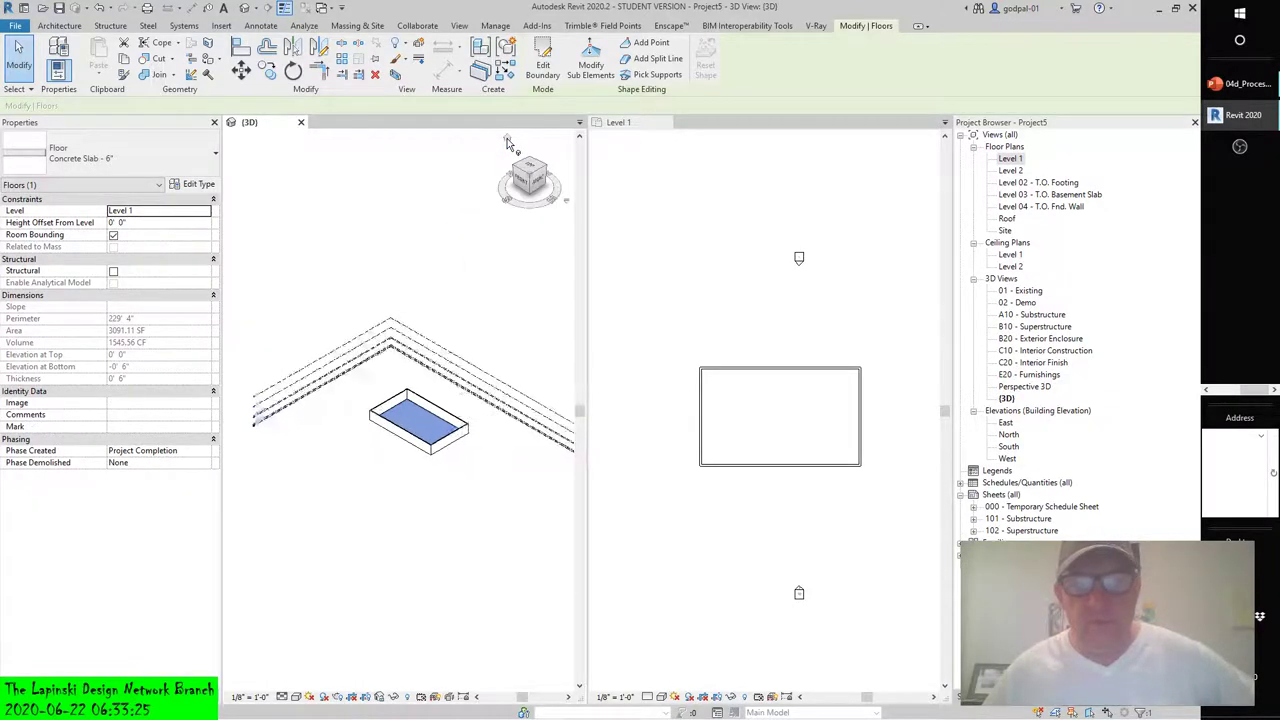
- Open the South elevation, tile all open views and zoom each to fit (ZA)
double_click(1010, 447)
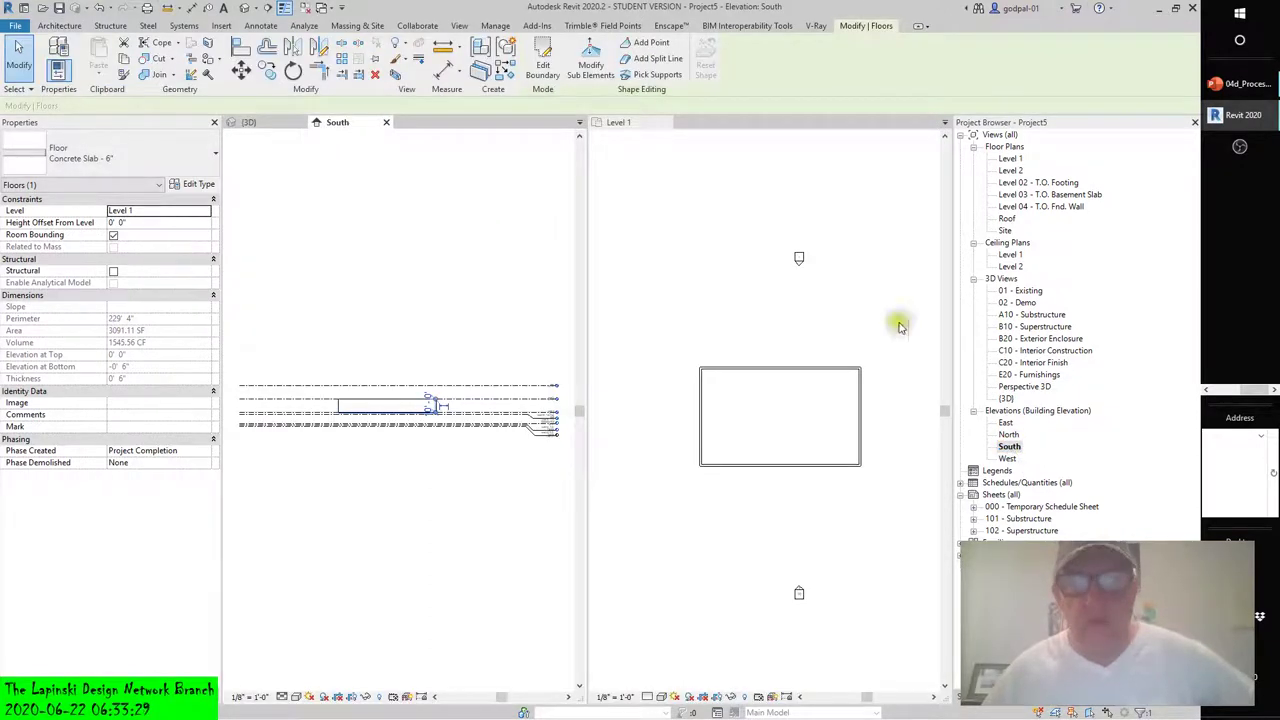
click(458, 26)
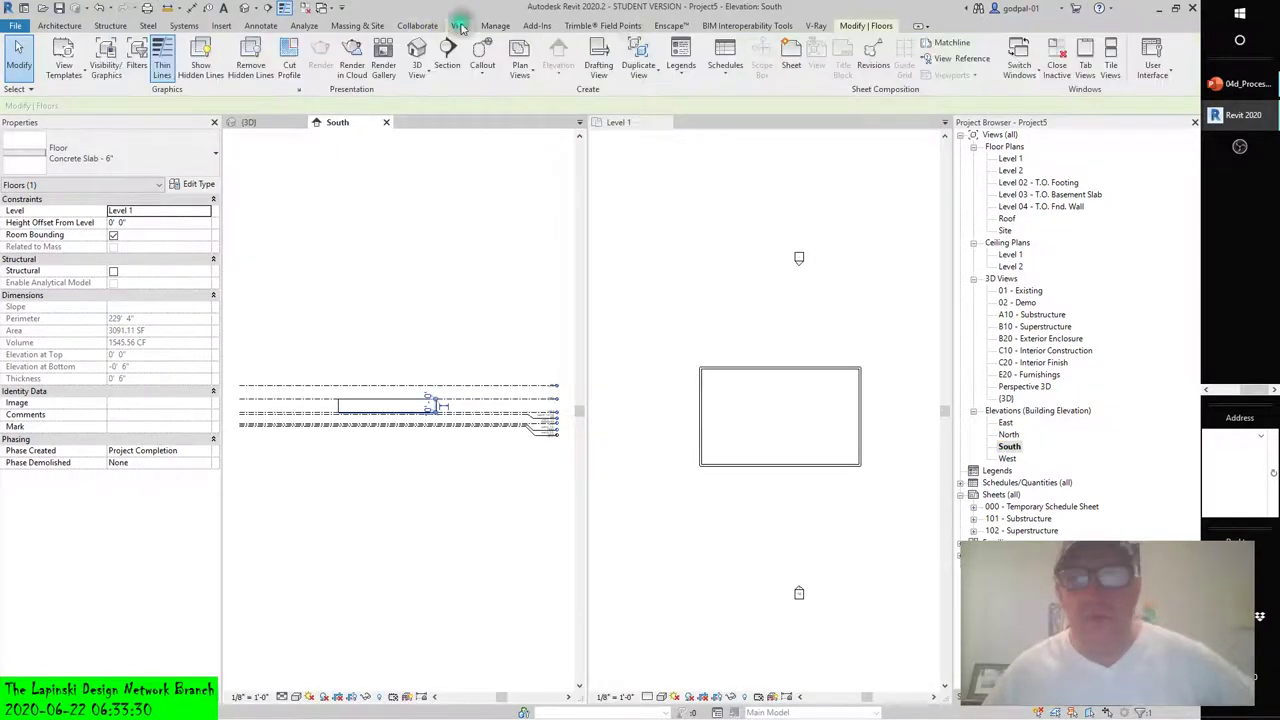
click(1112, 60)
key(z)
key(a)
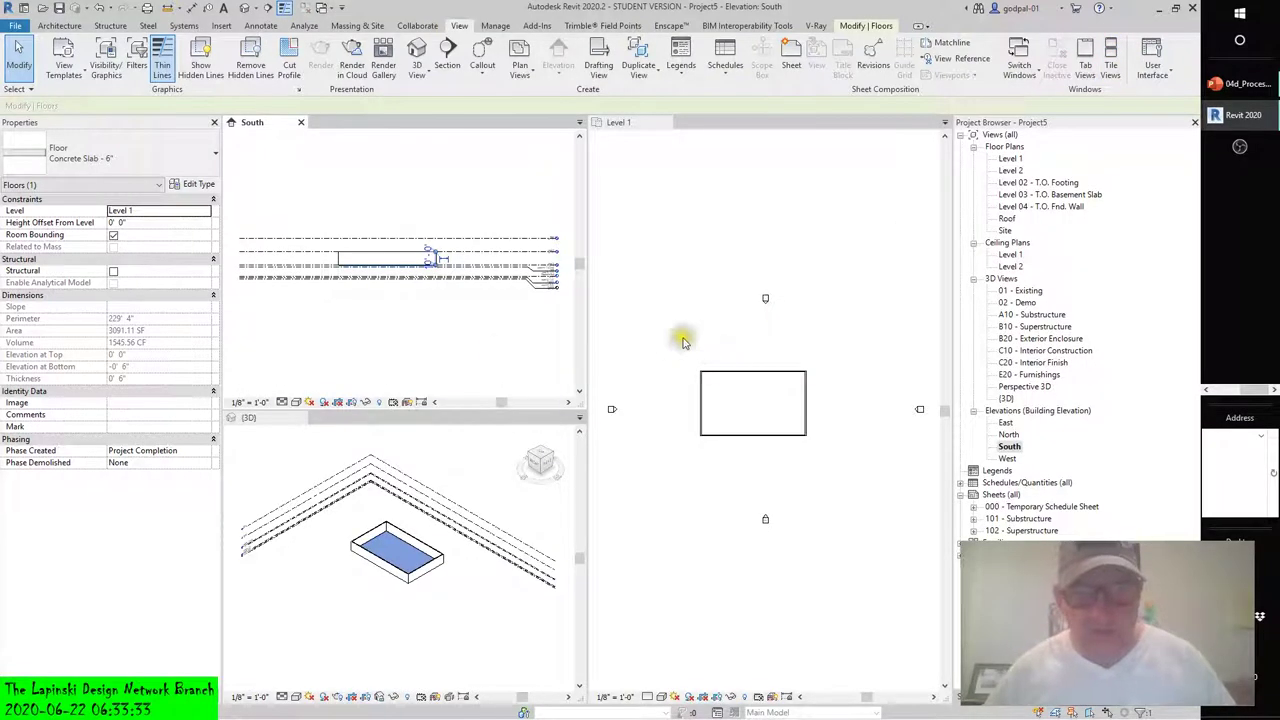
- Deselect the slab and make Level 1 the active plan with Architecture tools shown
click(482, 347)
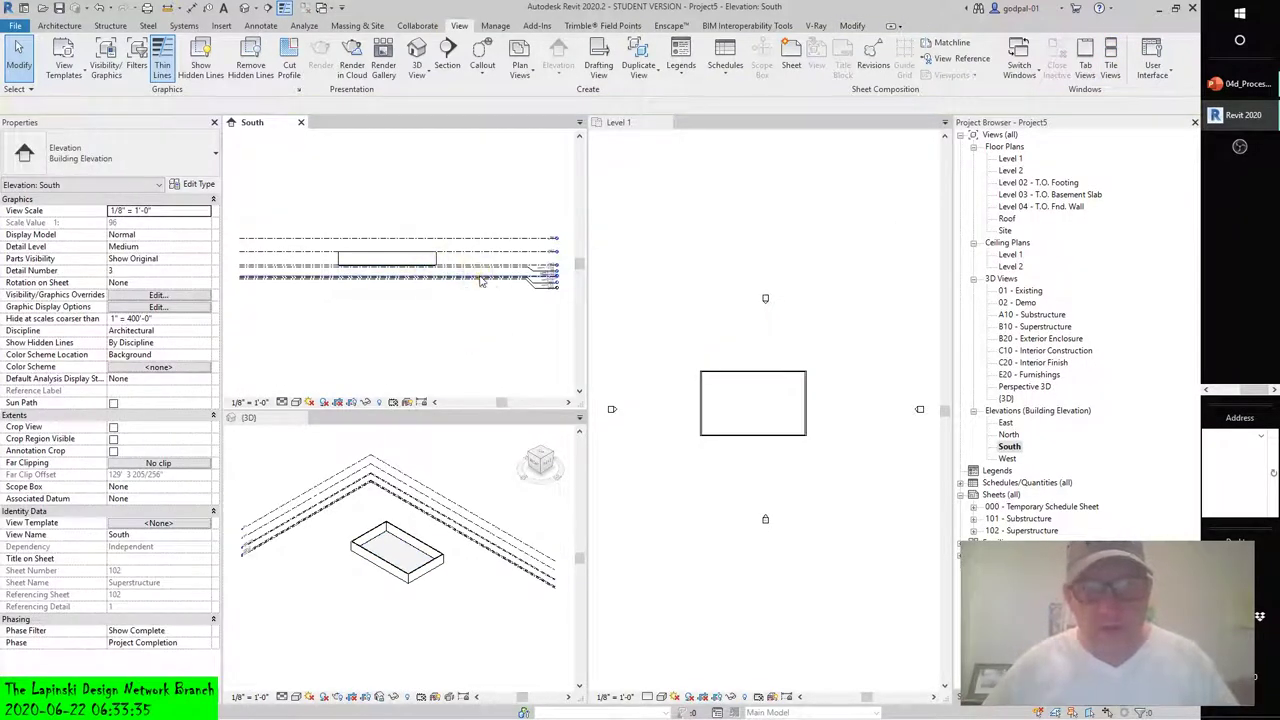
scroll(429, 286, up, 2)
scroll(410, 310, up, 3)
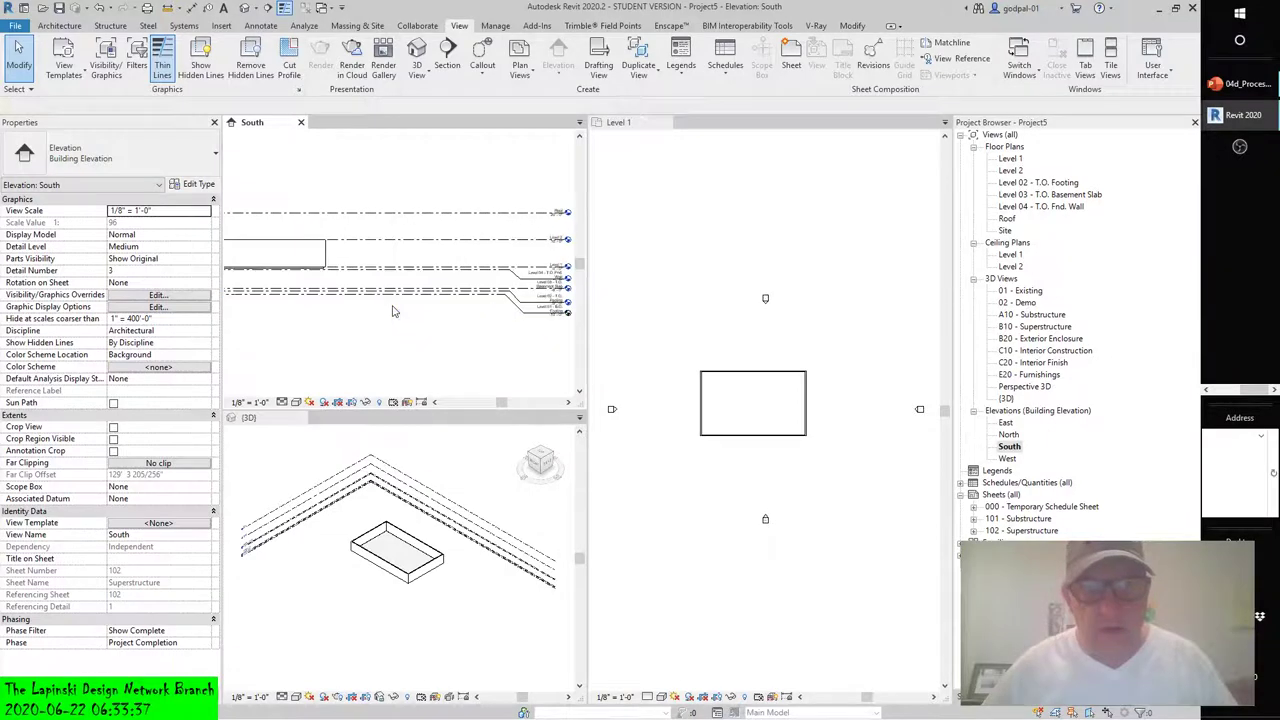
scroll(365, 335, down, 2)
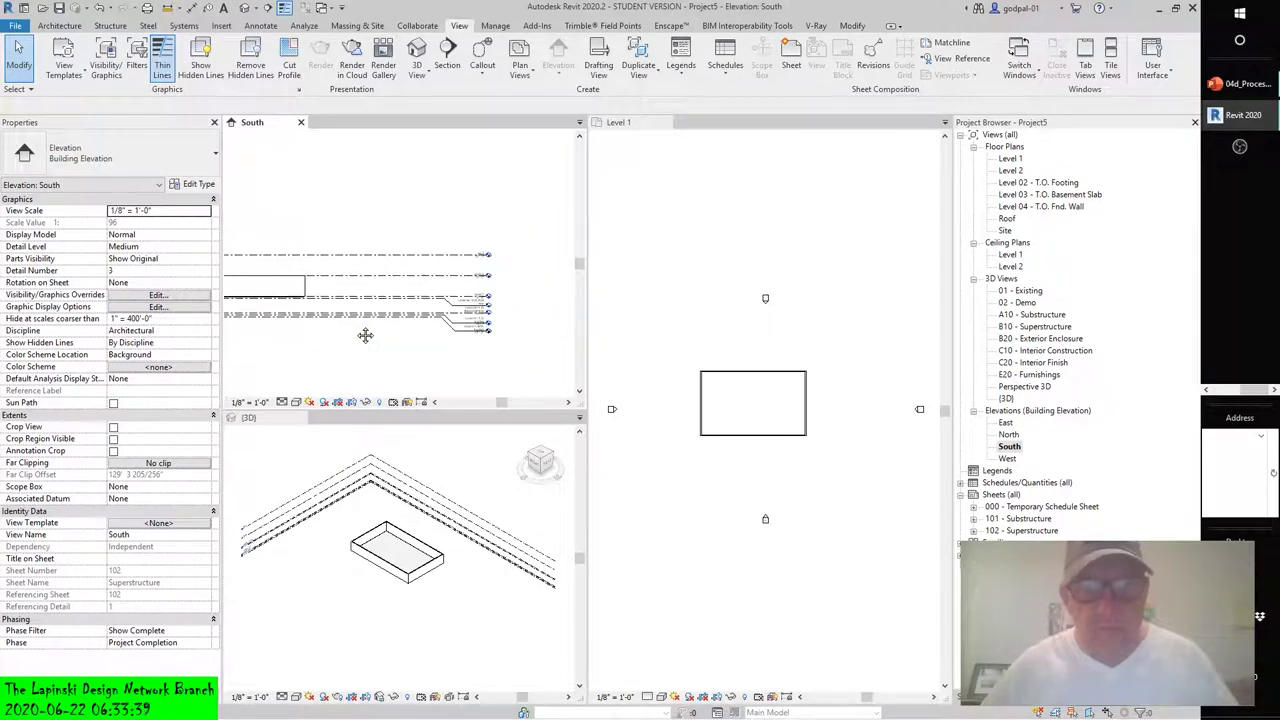
scroll(355, 335, up, 2)
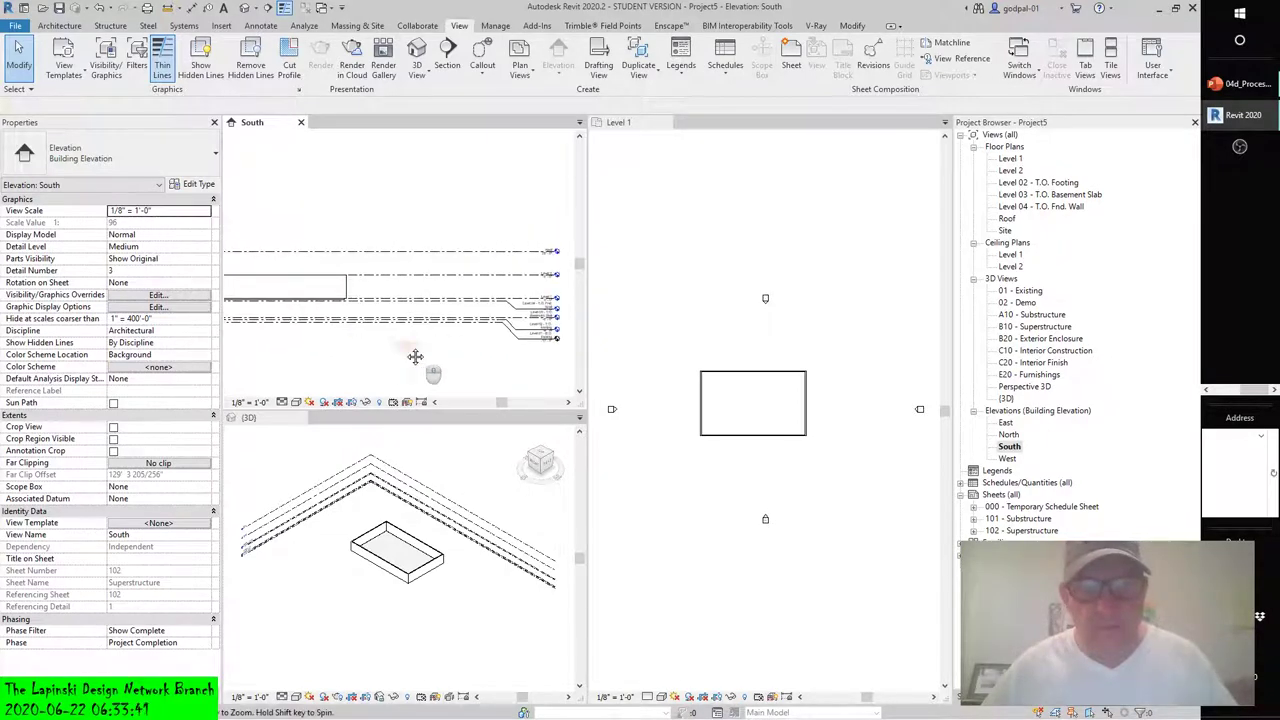
click(803, 393)
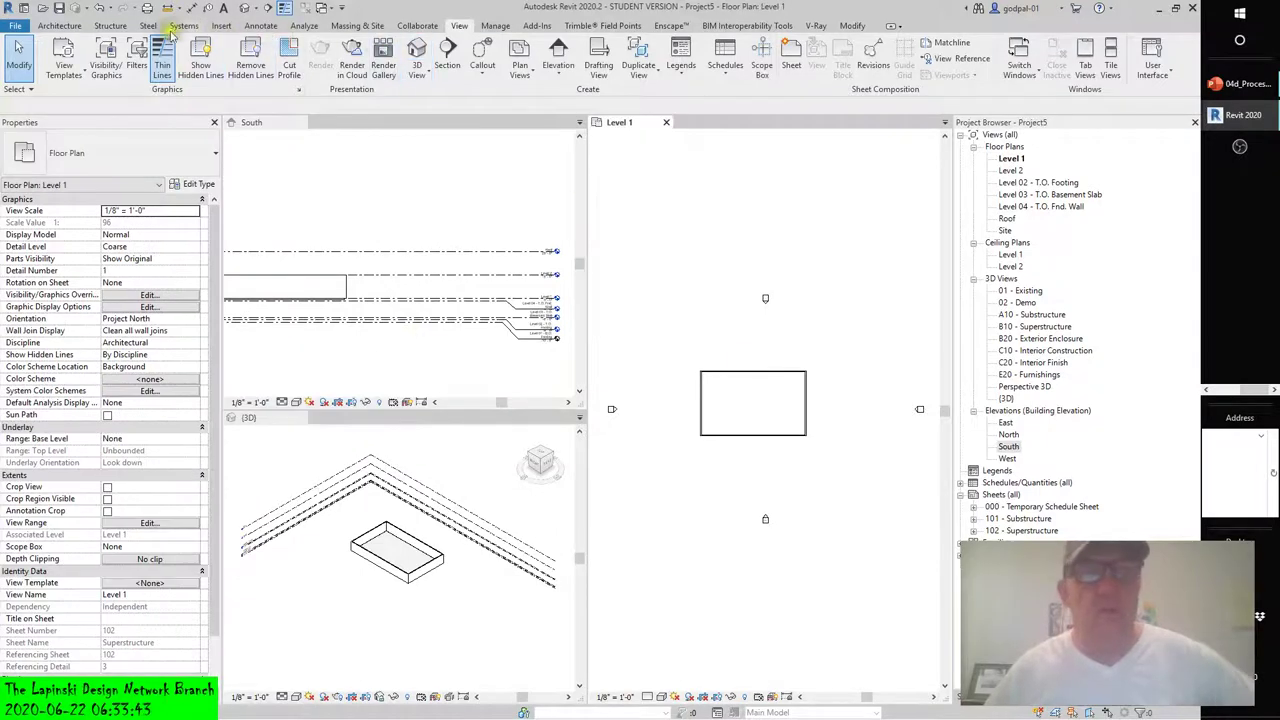
click(62, 26)
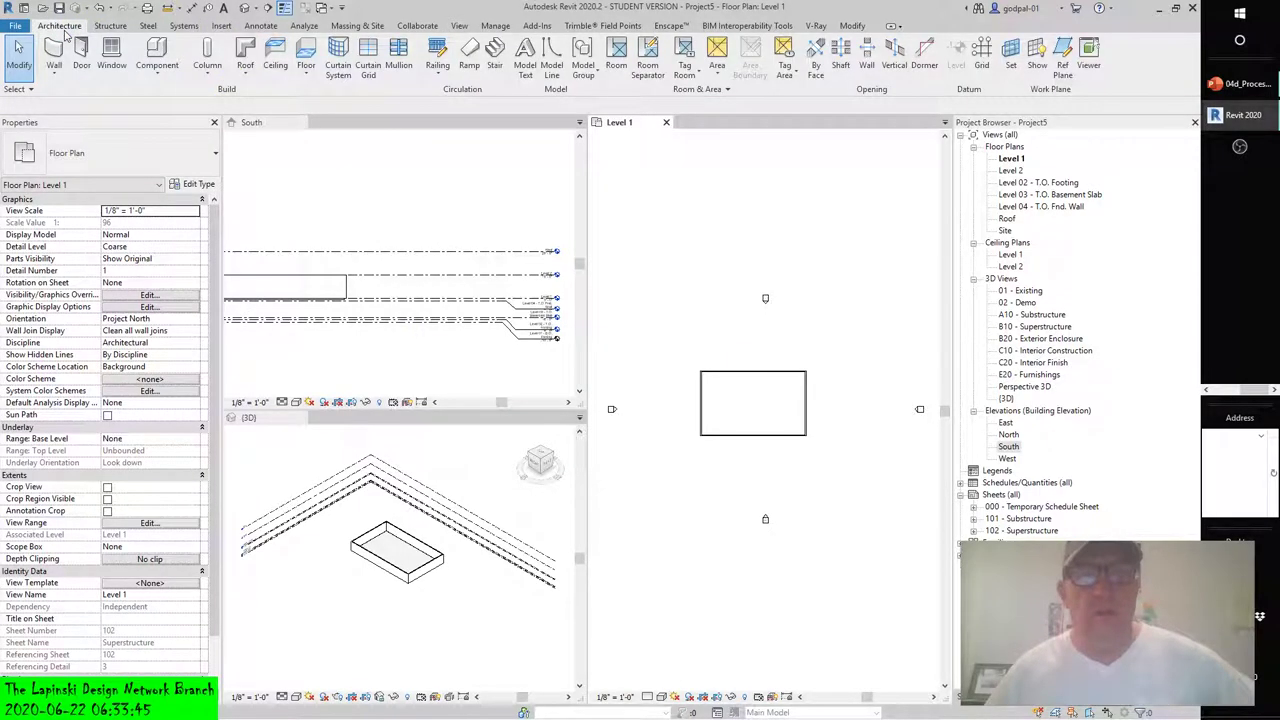
- Open the Roof dropdown to list Footprint, Extrusion, Face, Soffit, Fascia and Gutter
click(246, 82)
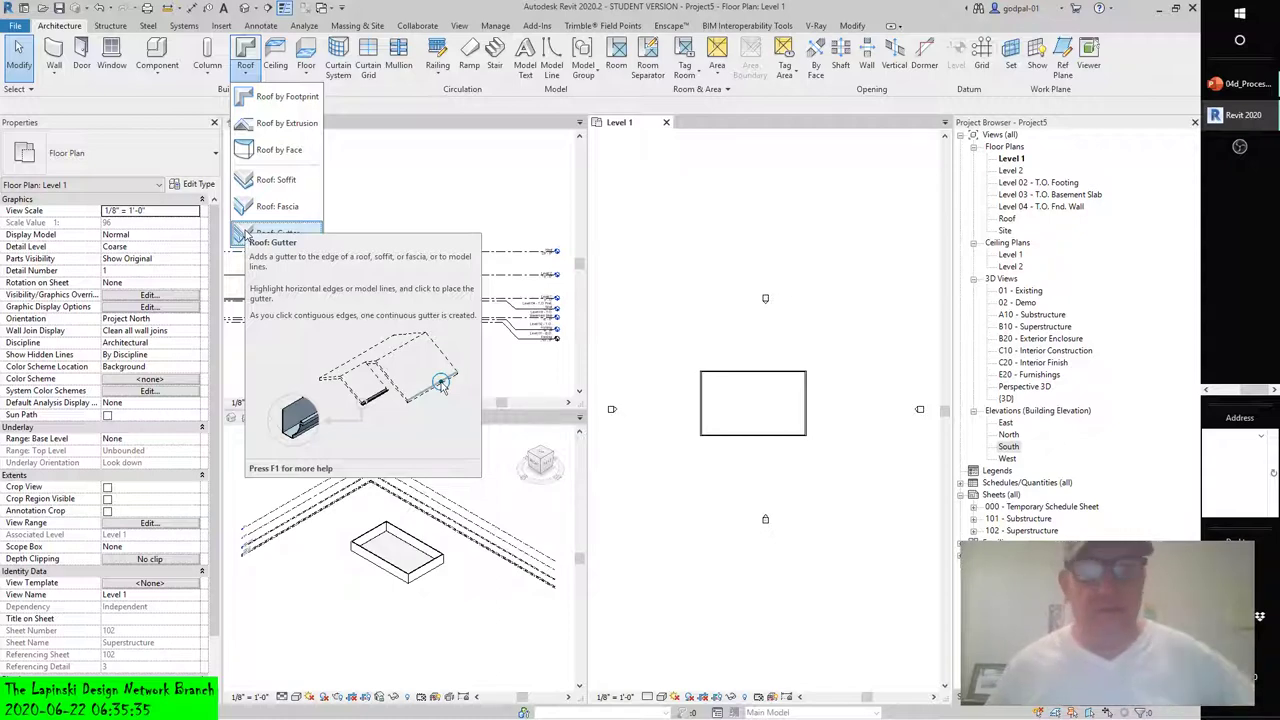
- Start a Roof by Footprint and pick all four walls as its edges
click(280, 96)
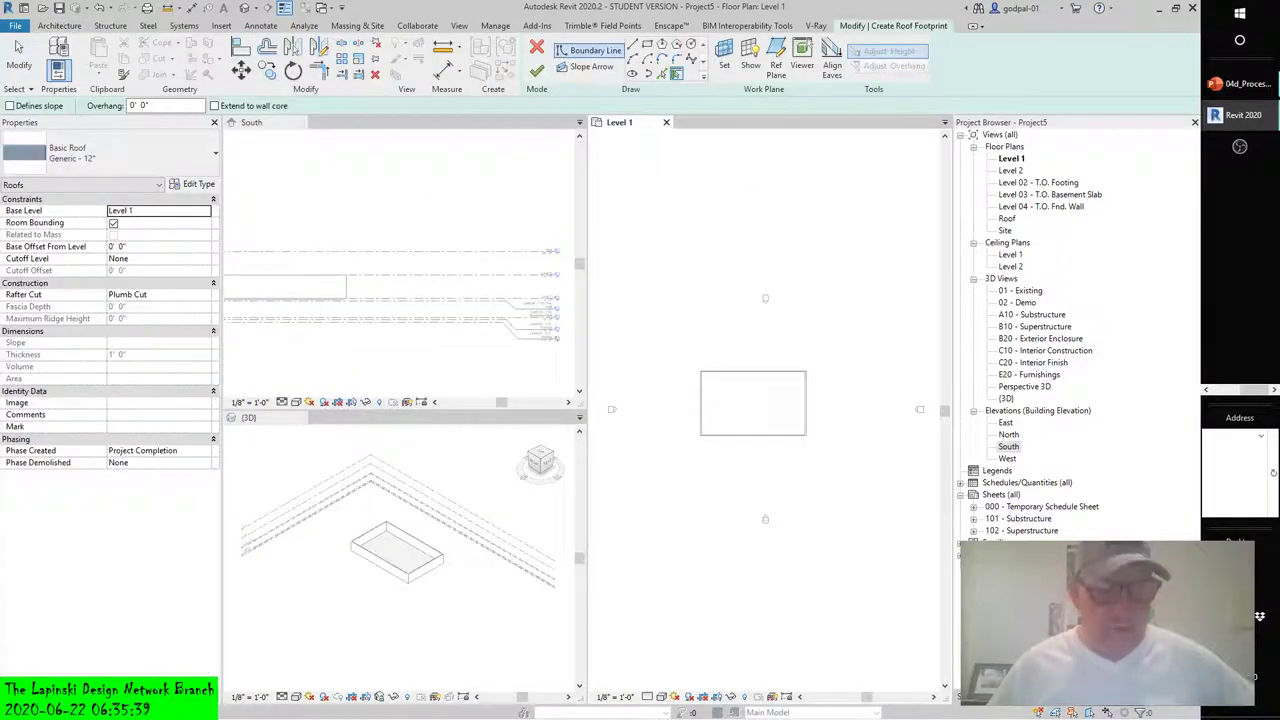
click(750, 373)
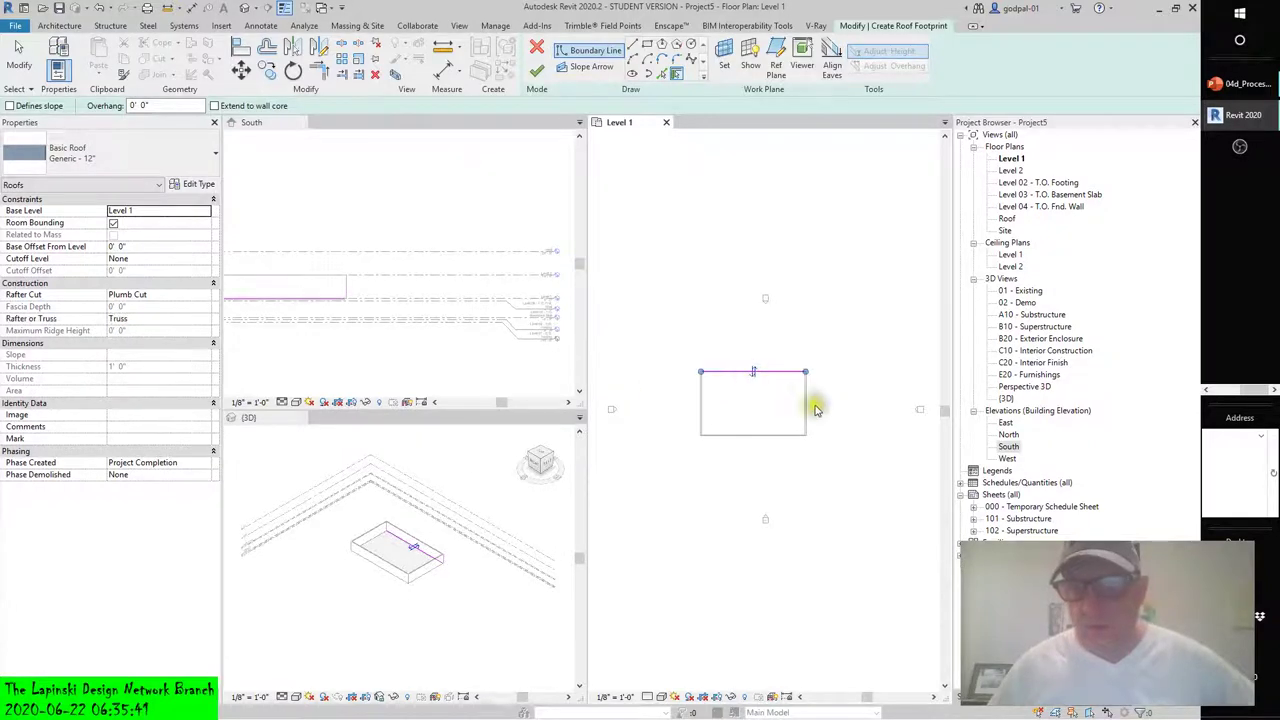
click(810, 412)
click(760, 436)
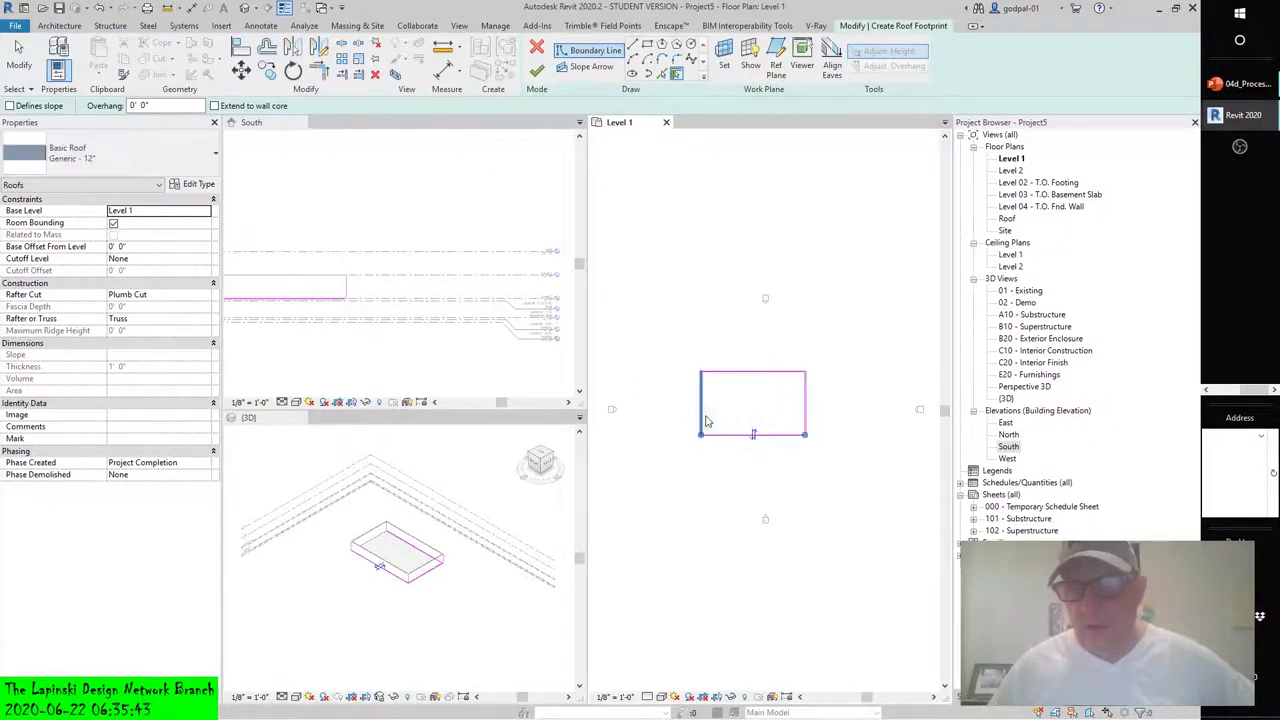
click(704, 420)
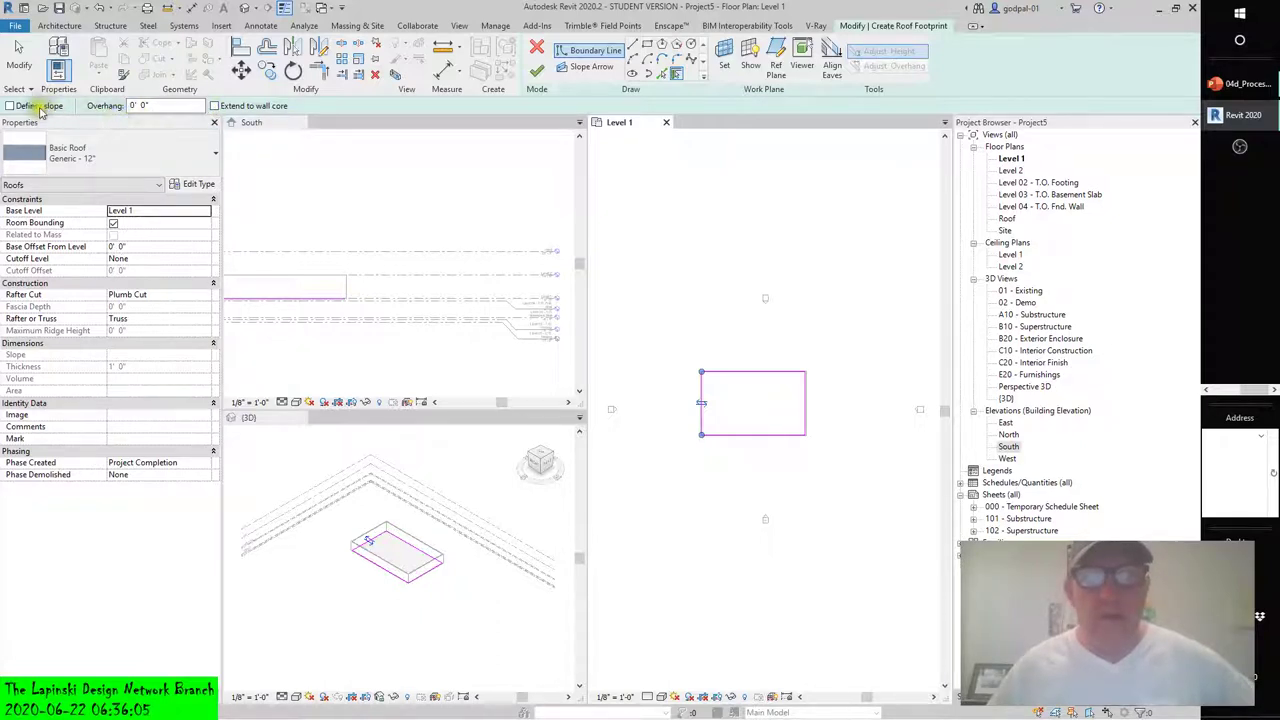
- Set a 0' 6" overhang, keep Truss and Plumb Cut, and finish the roof
click(146, 106)
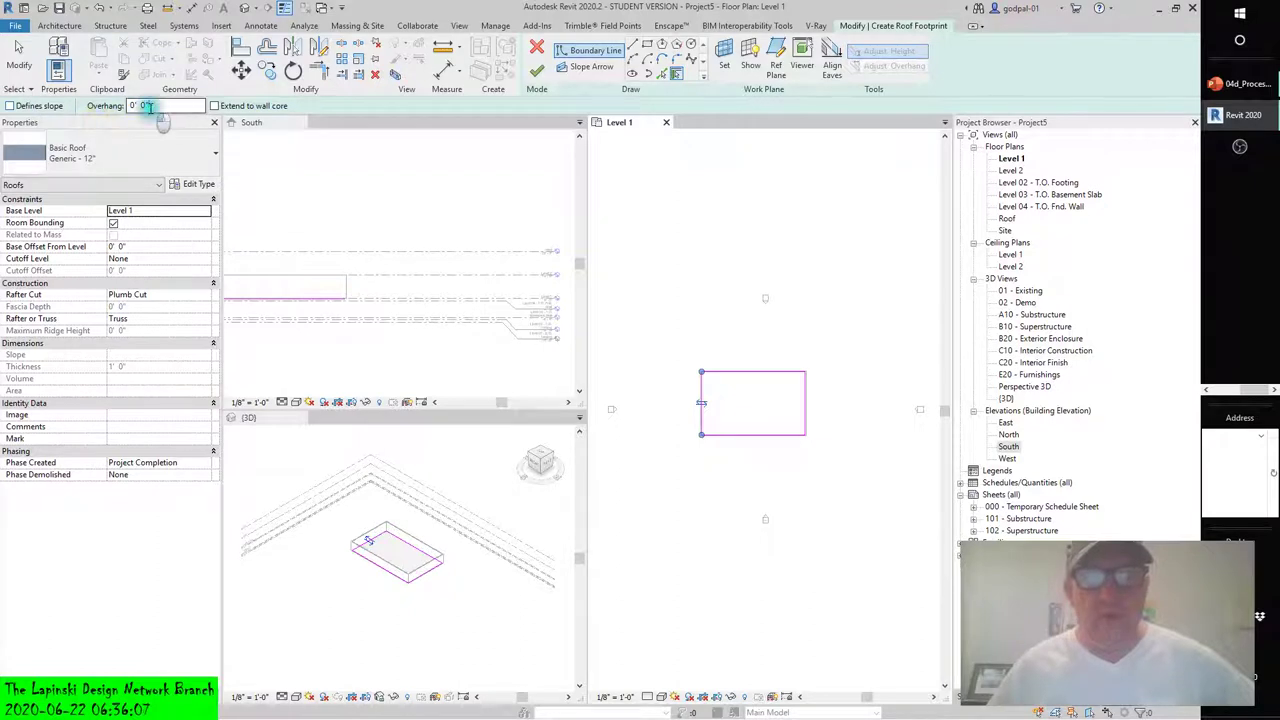
text(0' 8)
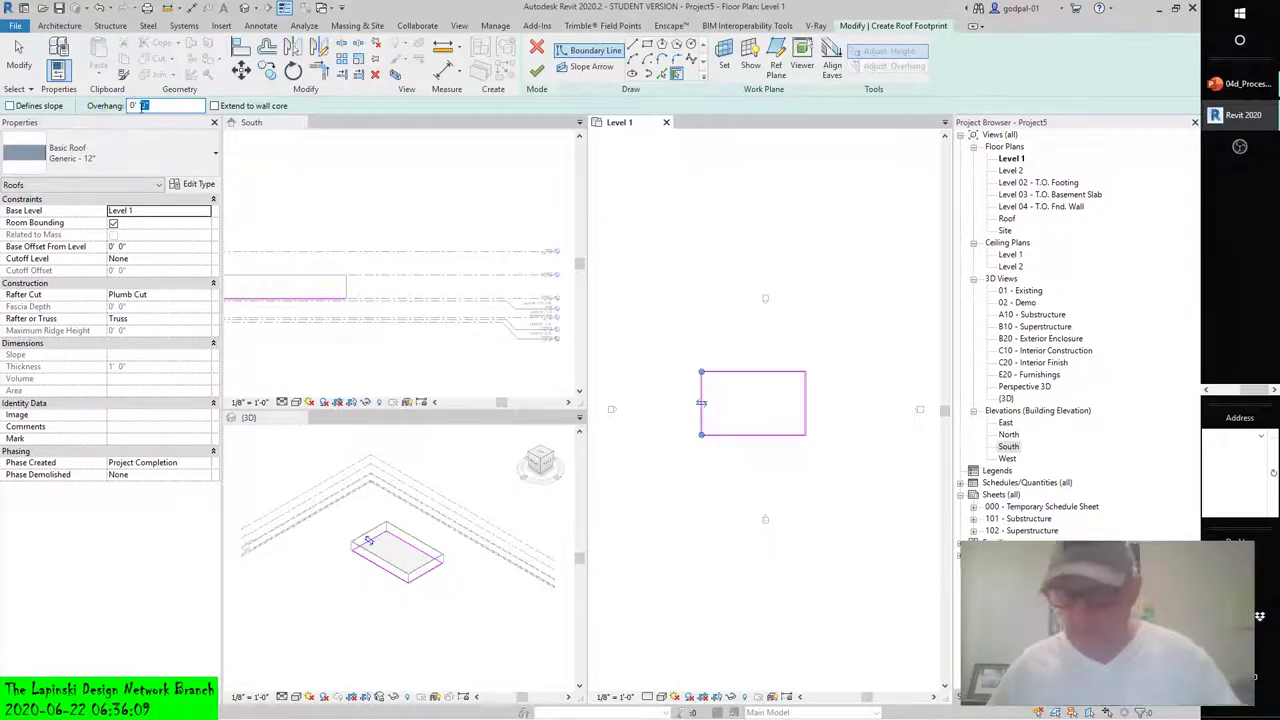
key(Return)
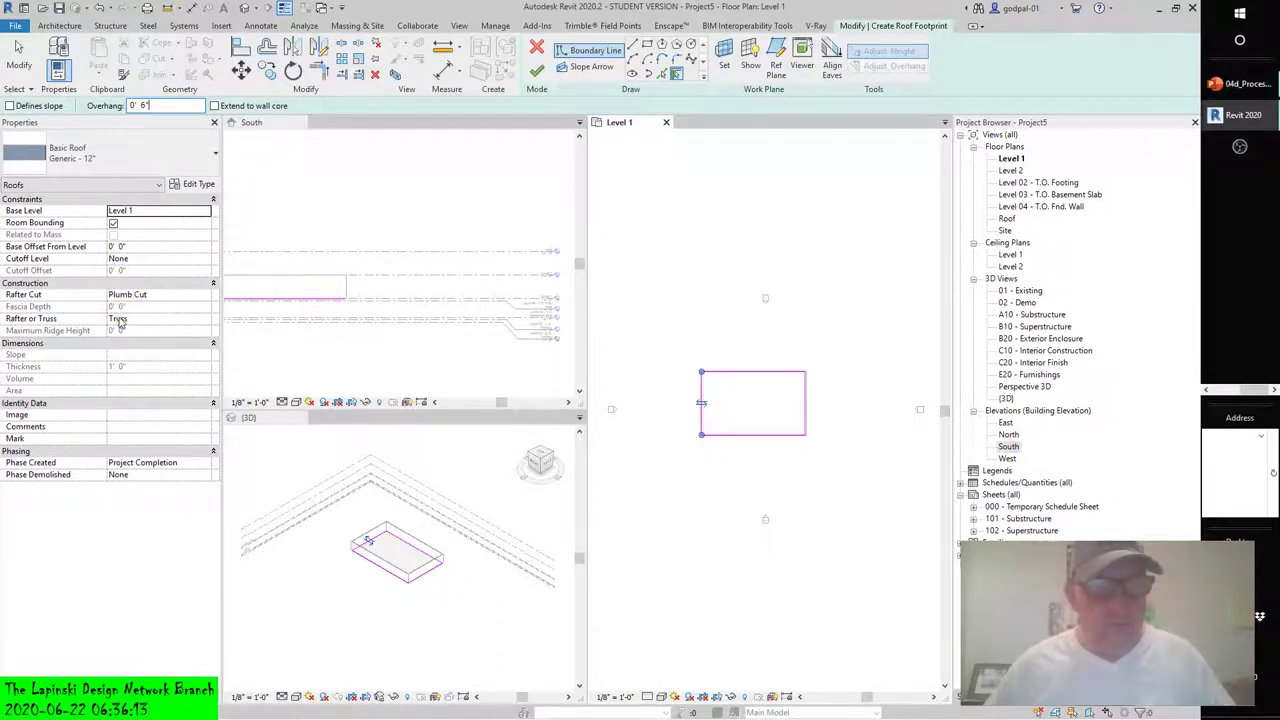
click(205, 320)
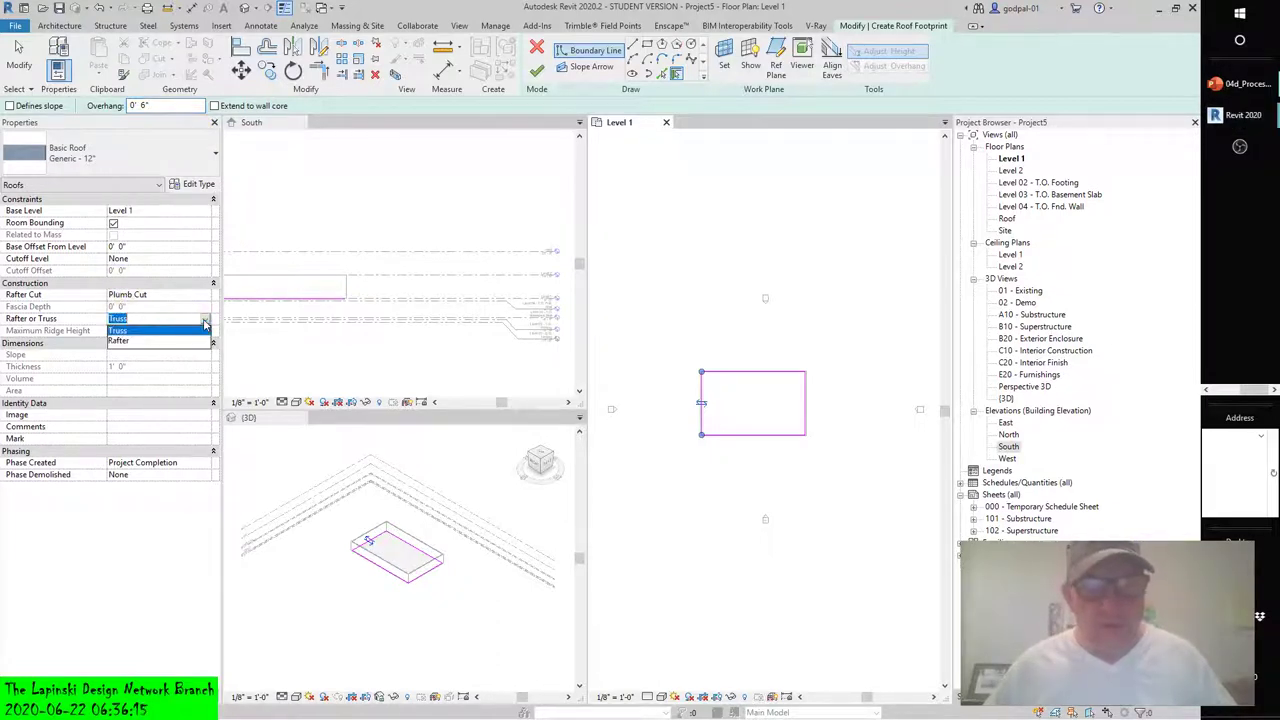
click(205, 295)
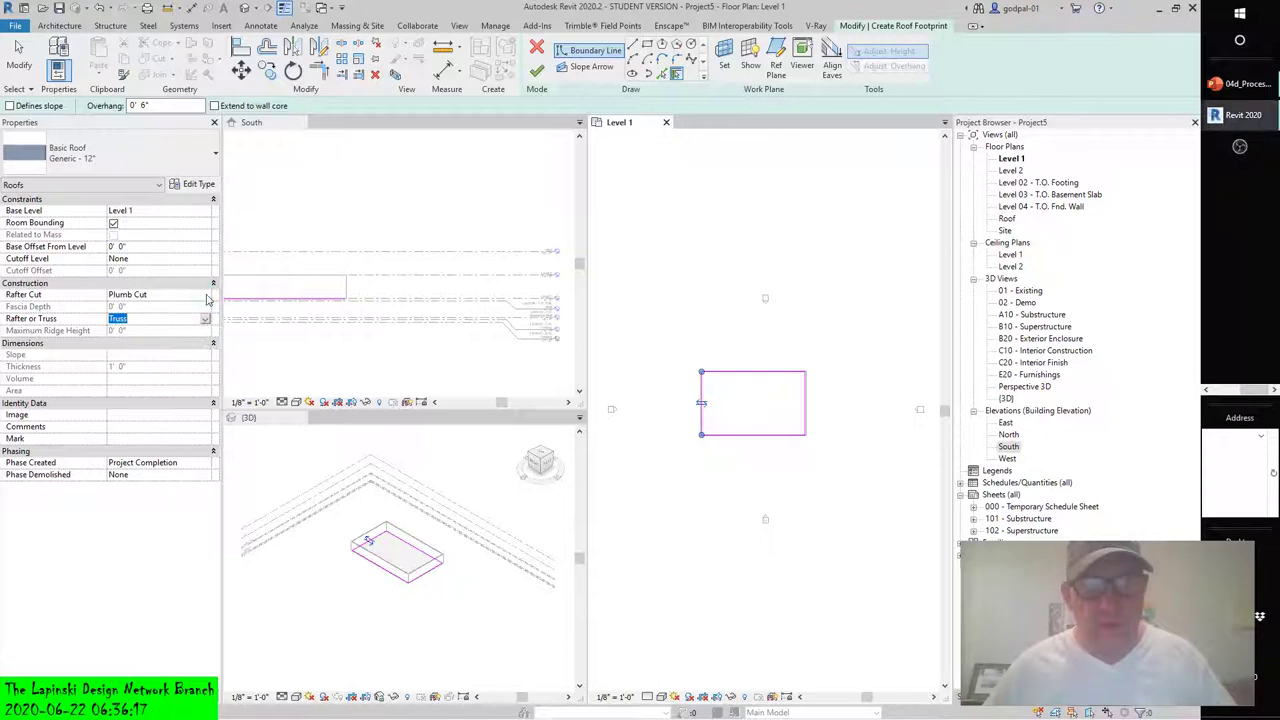
click(205, 295)
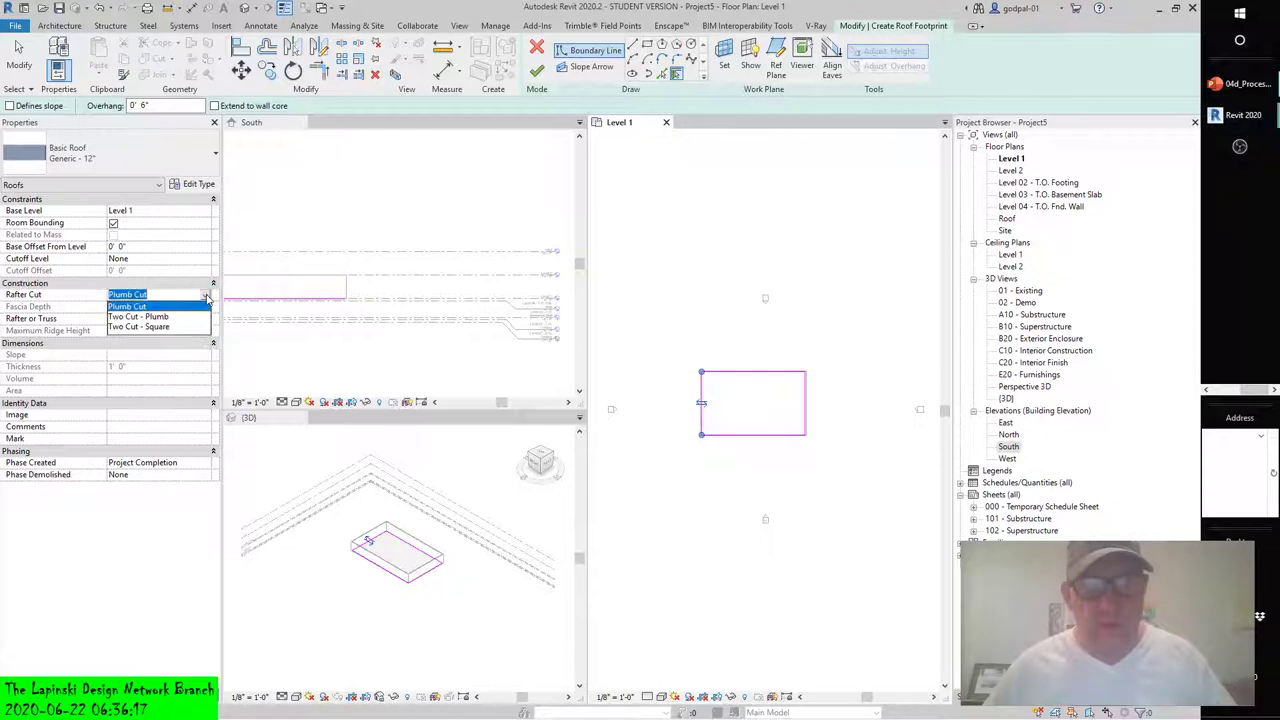
click(148, 306)
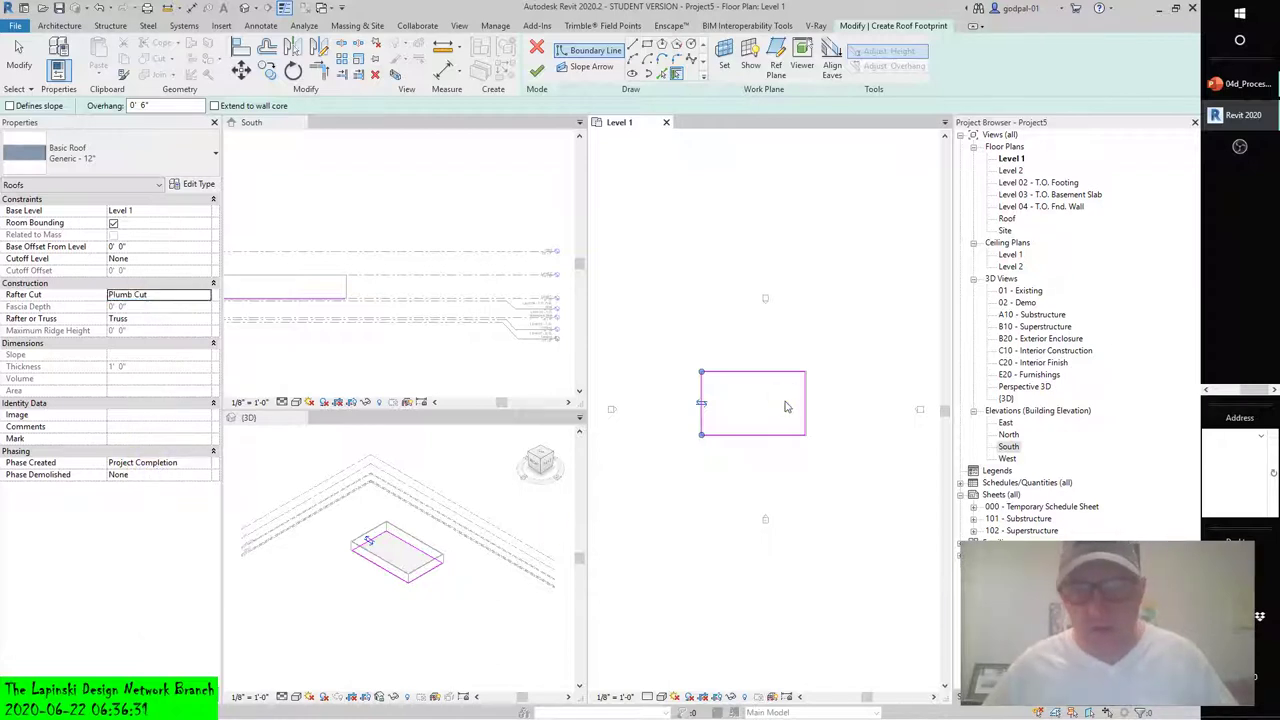
click(537, 70)
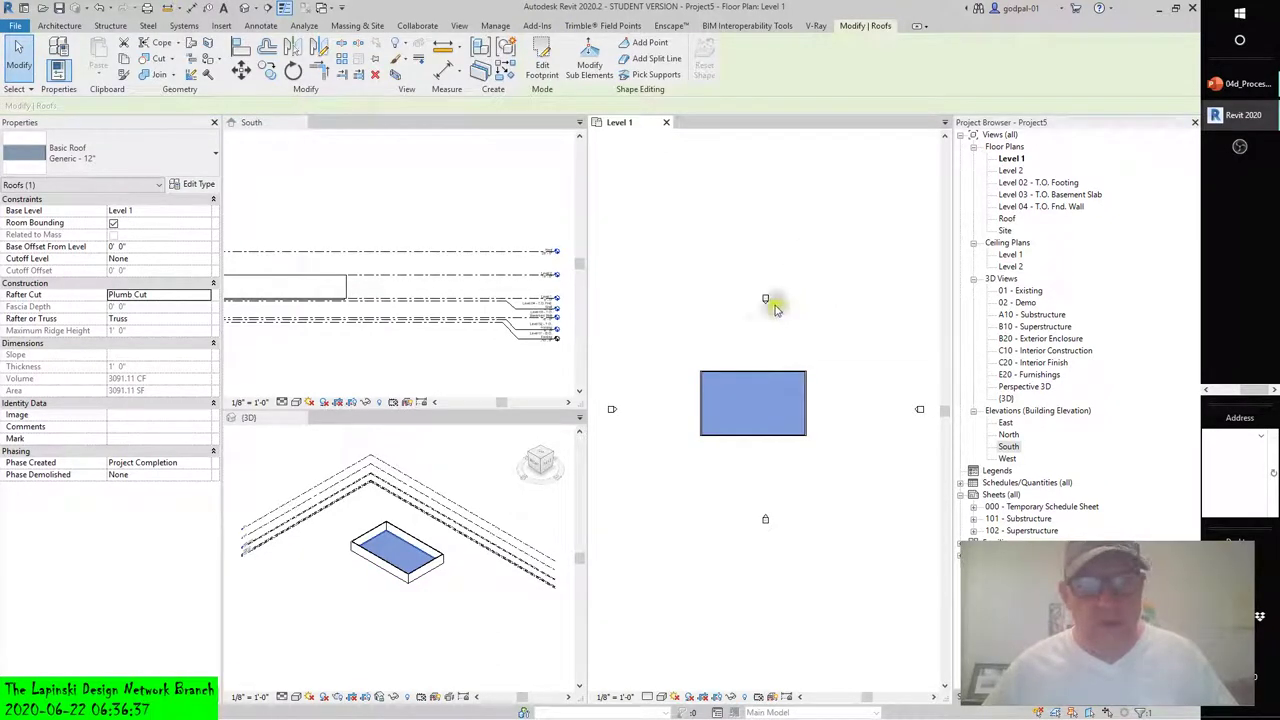
- Select the new roof and first set its Base Level to Level 2
scroll(371, 559, up, 1)
scroll(371, 559, up, 4)
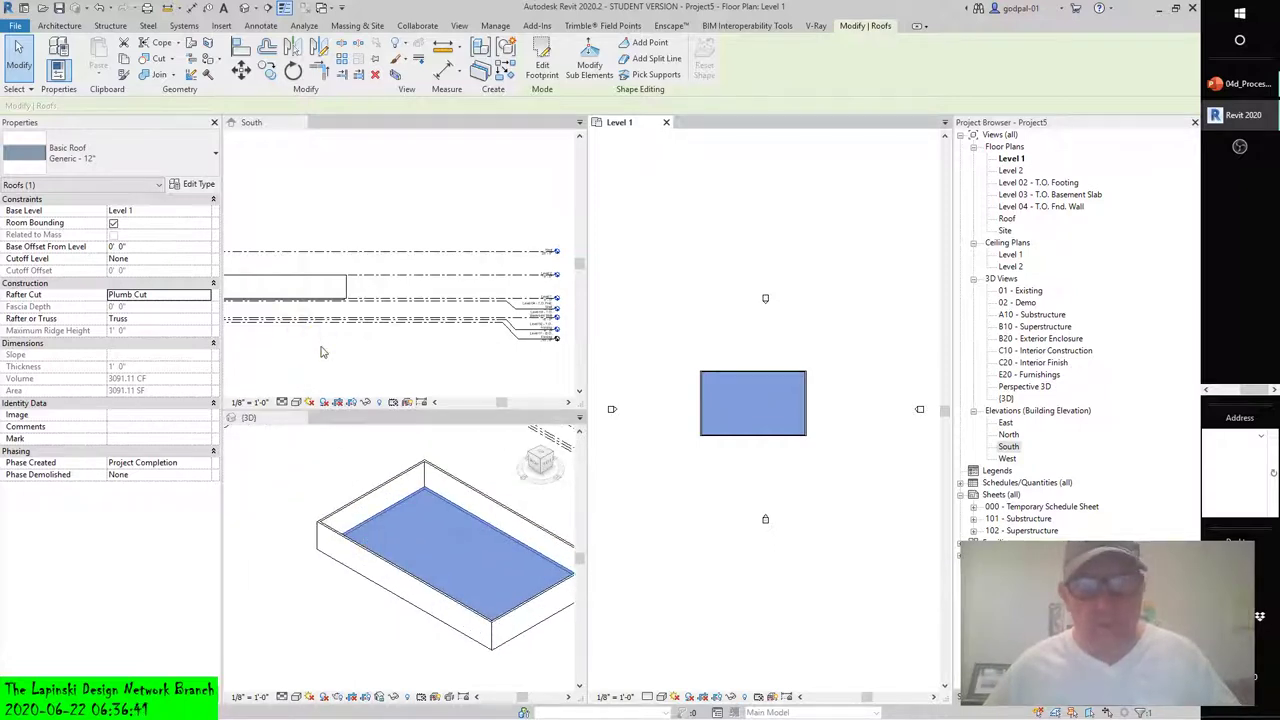
click(431, 527)
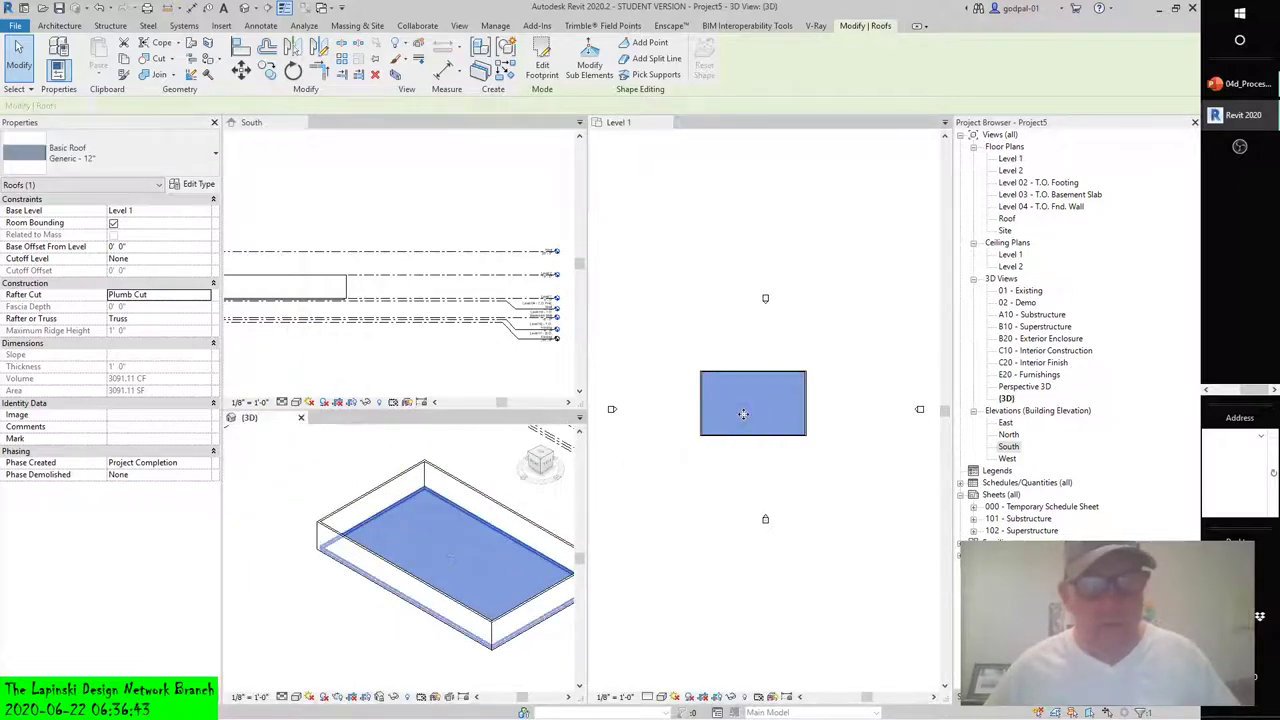
click(366, 351)
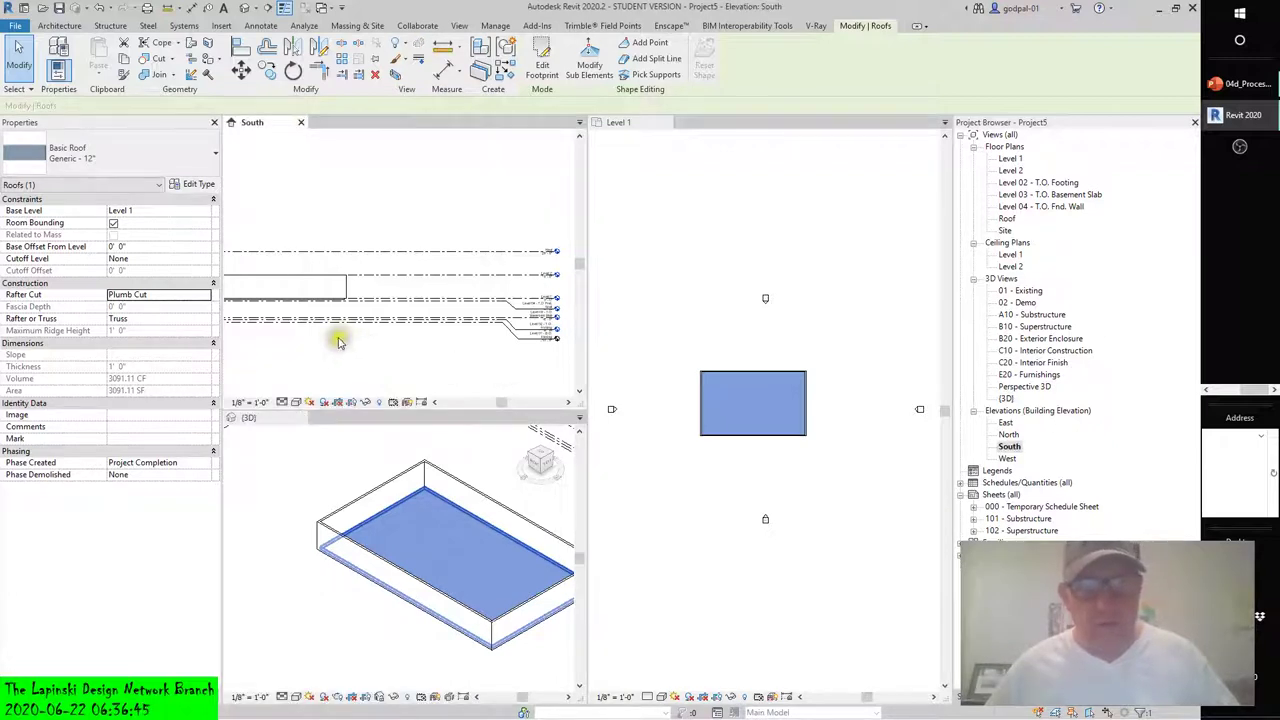
scroll(481, 359, up, 2)
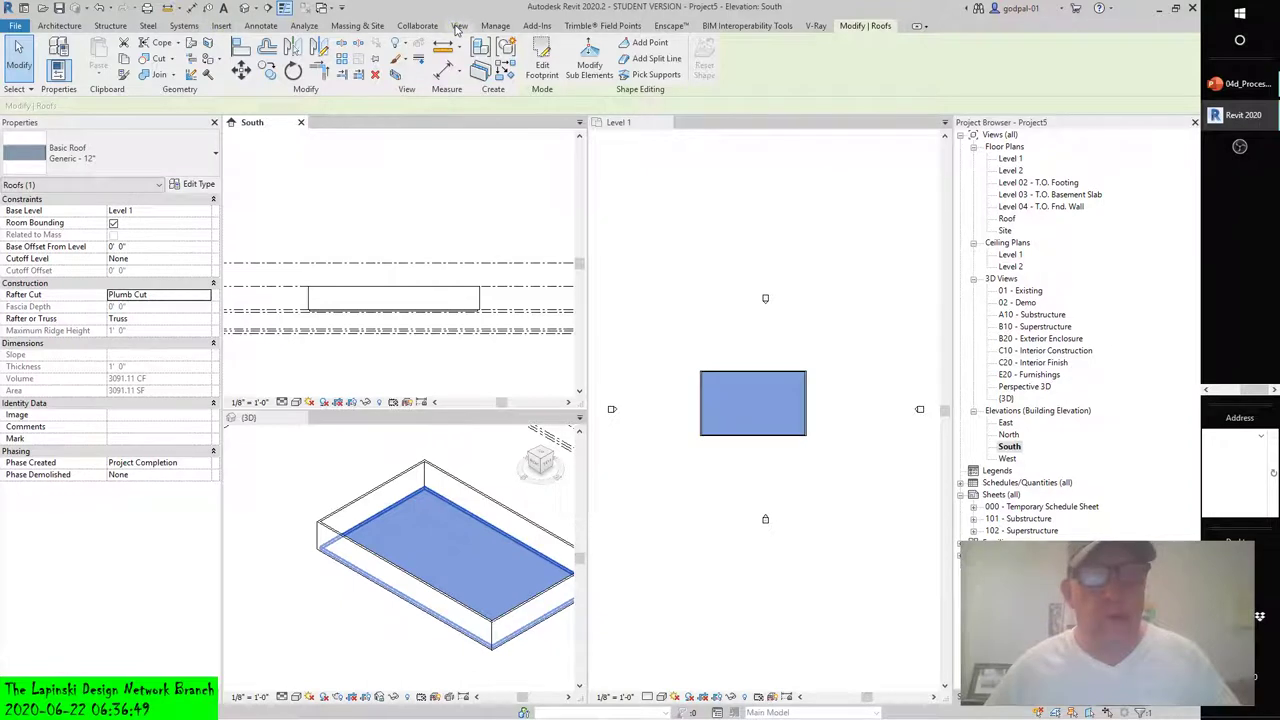
click(205, 214)
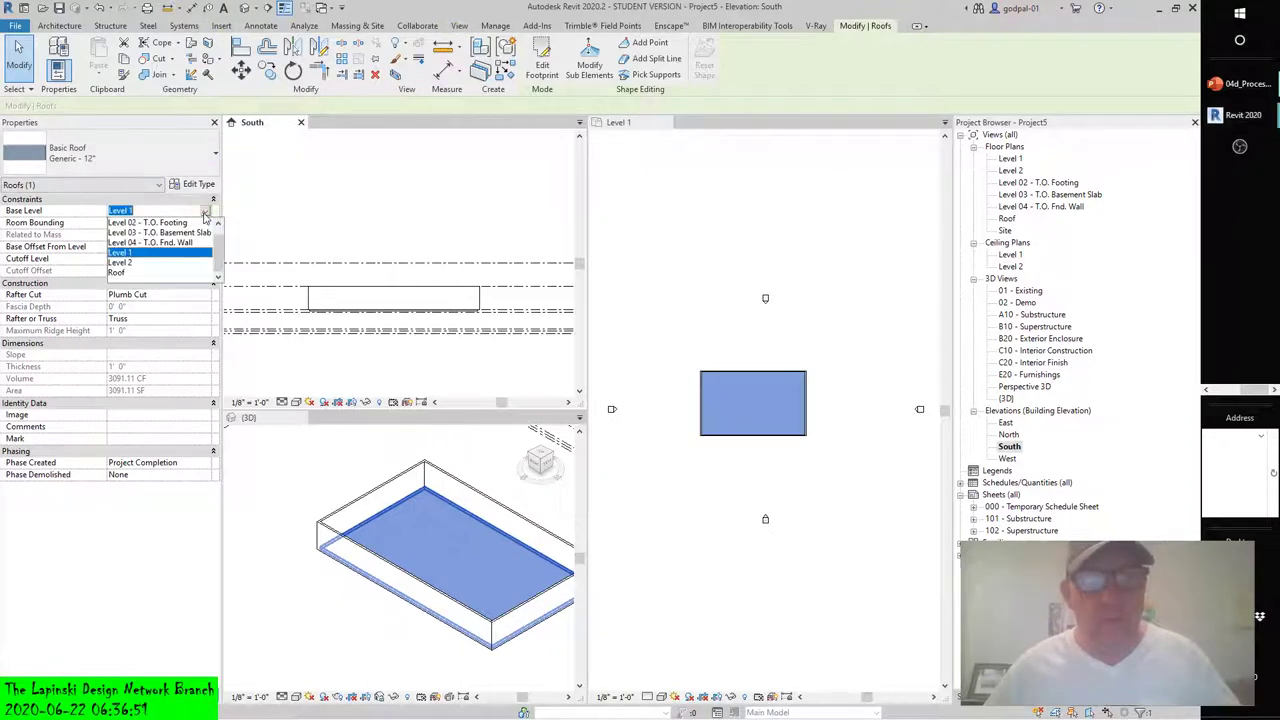
click(121, 262)
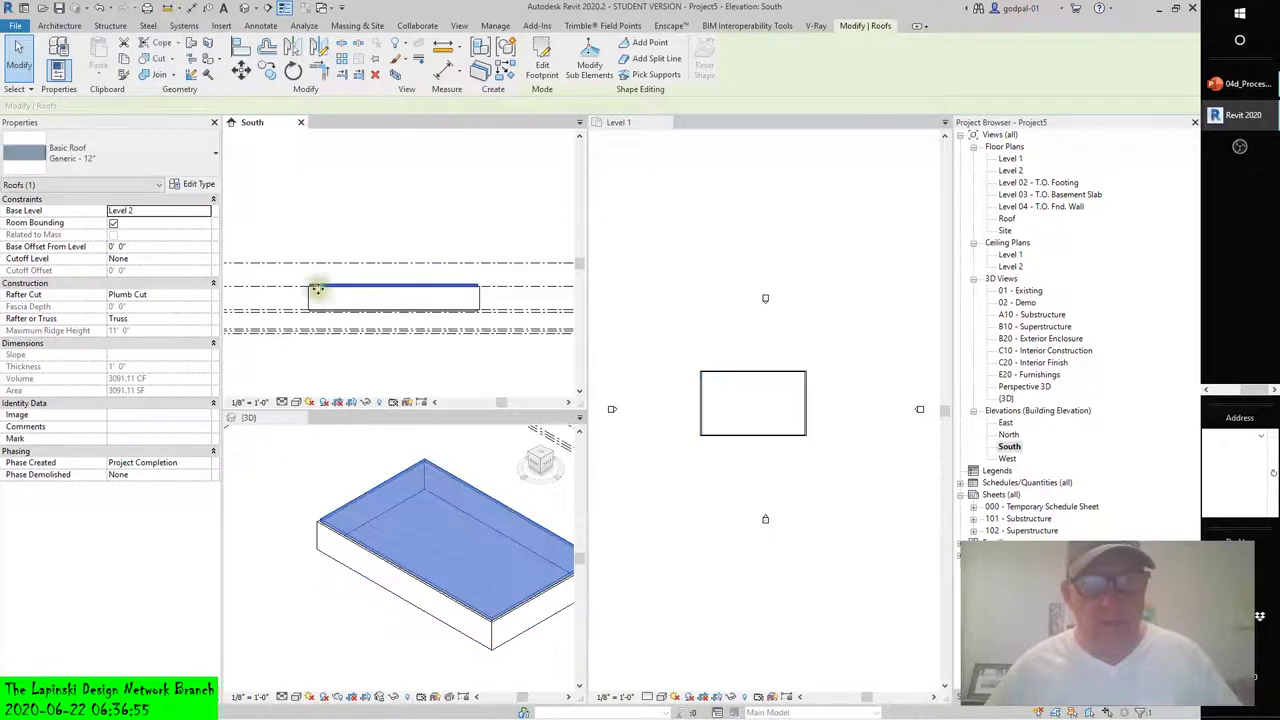
- Change the roof's Base Level to Roof and pan the South elevation to show it
scroll(317, 293, up, 2)
scroll(317, 293, up, 3)
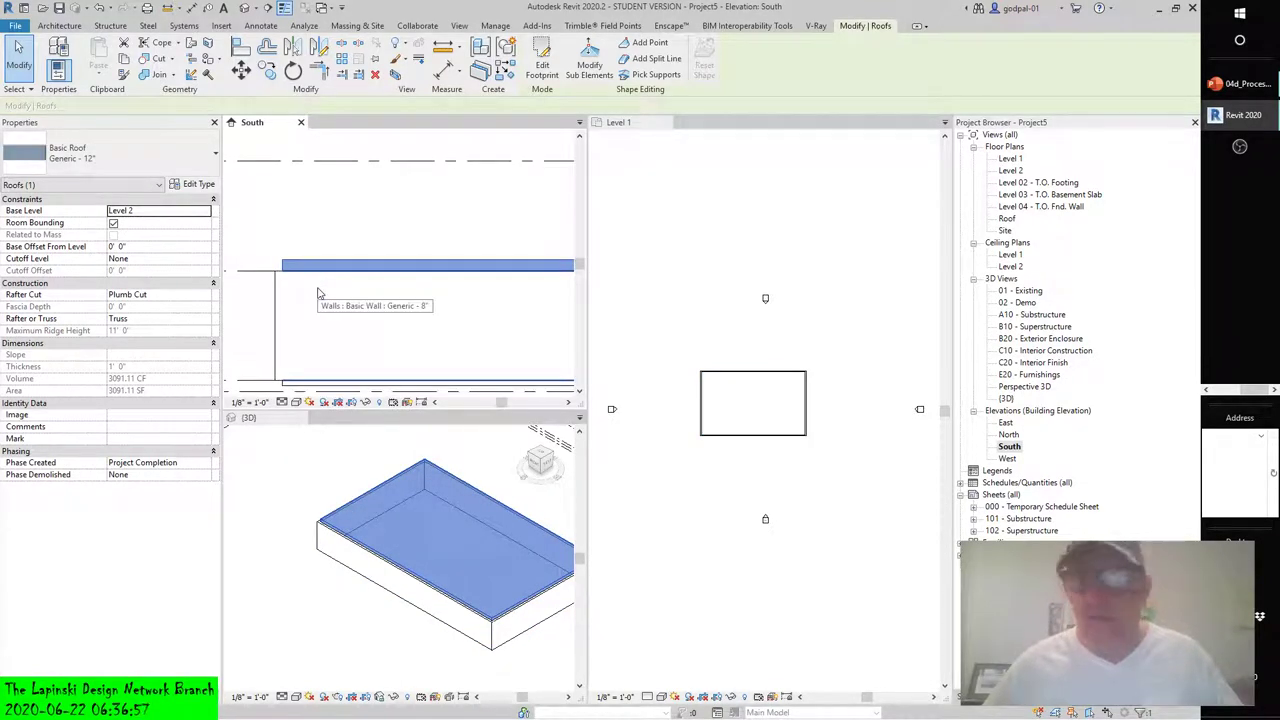
click(205, 214)
scroll(190, 268, down, 1)
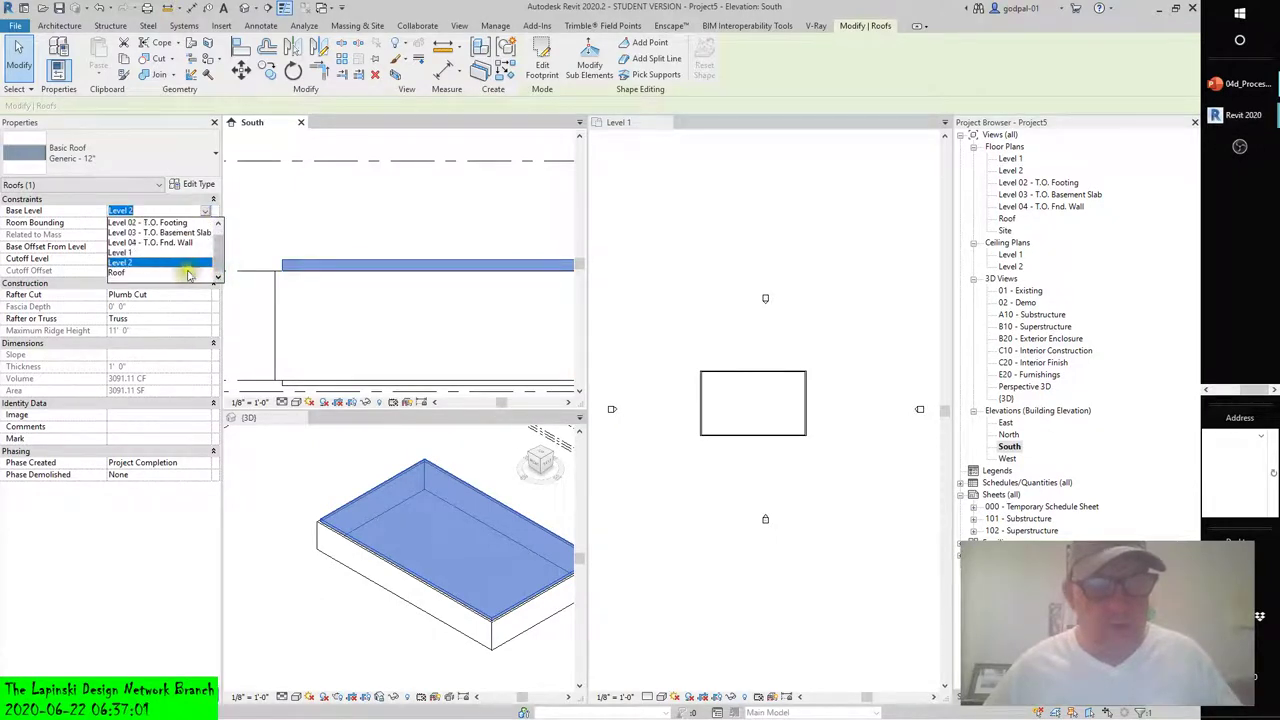
click(125, 272)
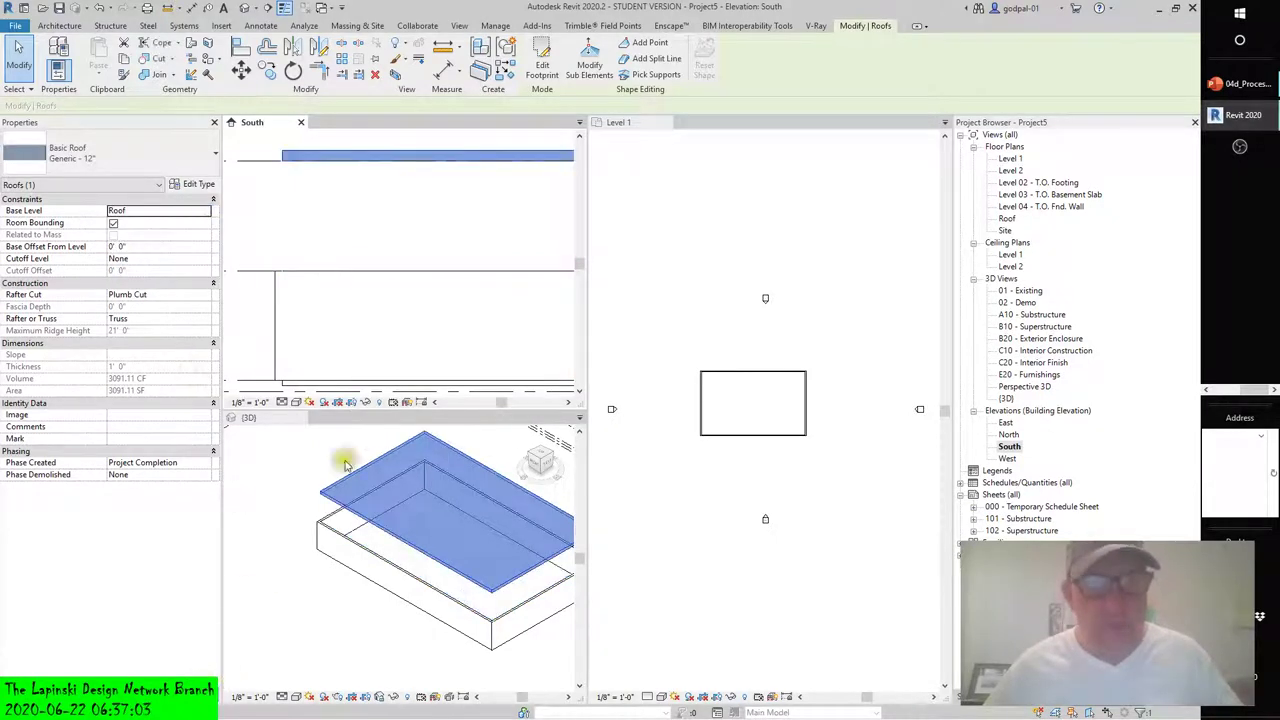
scroll(415, 270, down, 4)
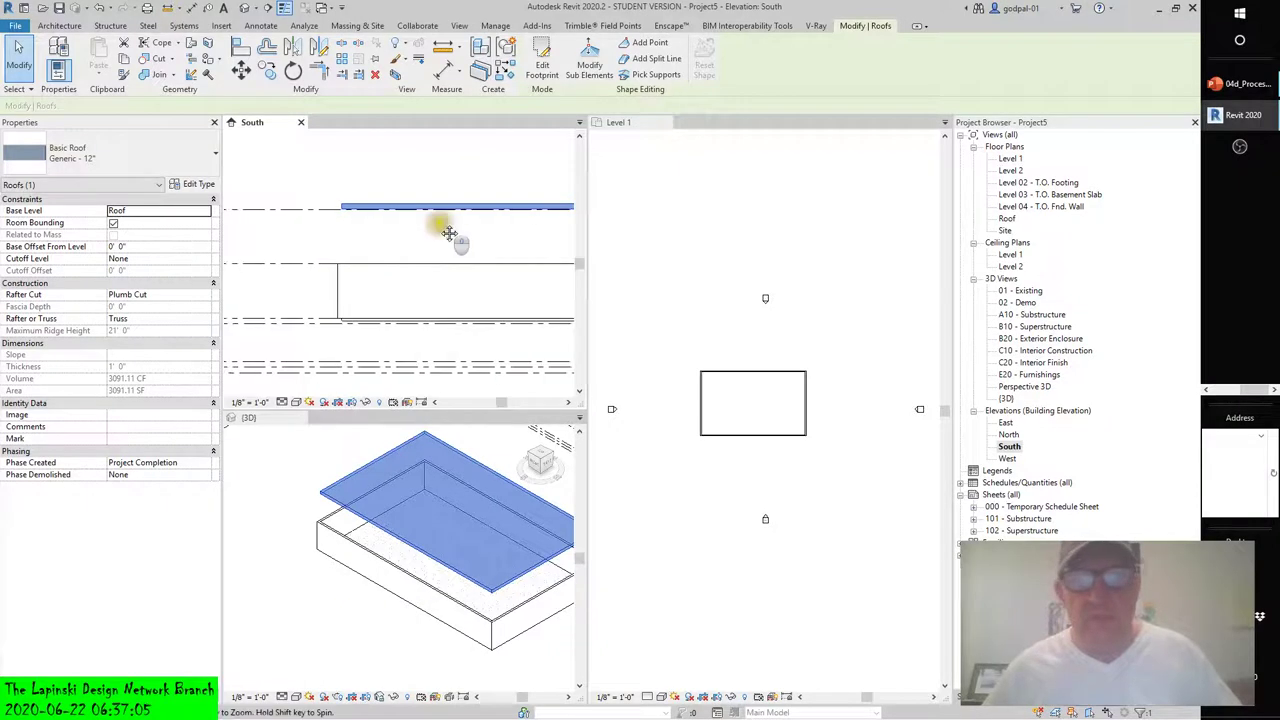
middle_drag(443, 229, 369, 228)
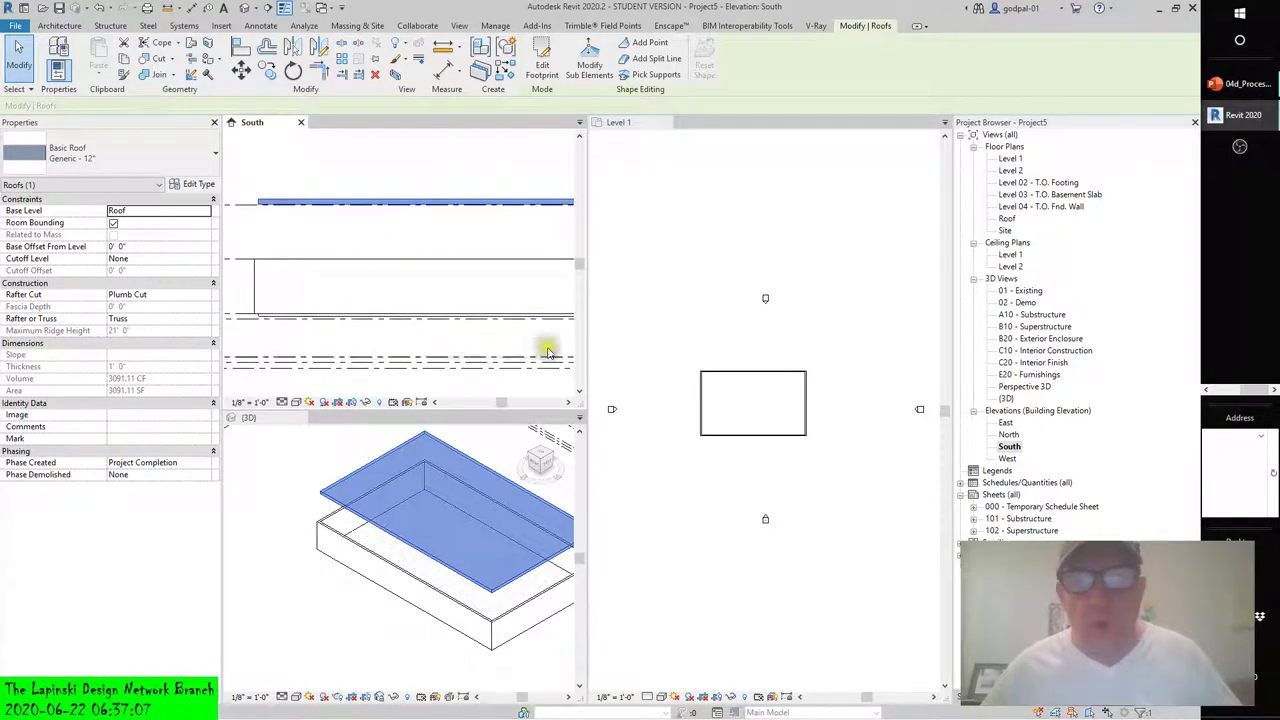
click(430, 562)
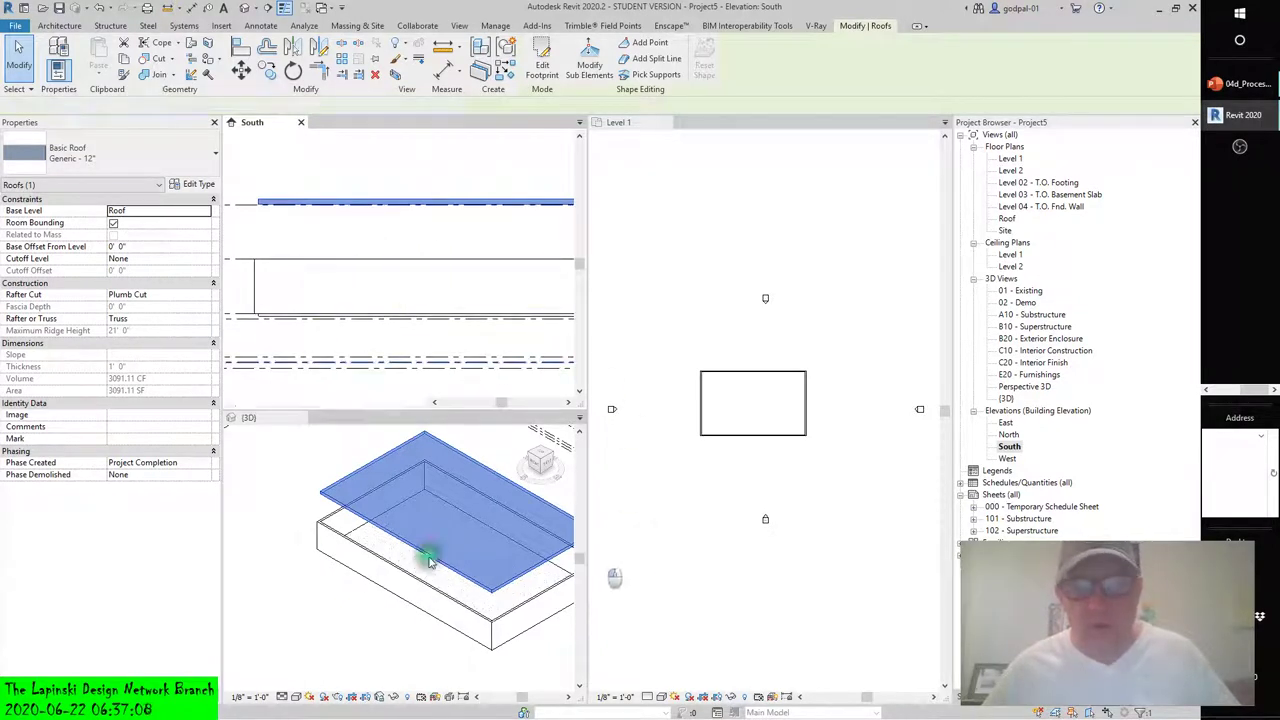
- Tab-select the four-wall chain and try attaching their tops to the roof
click(333, 523)
click(333, 523)
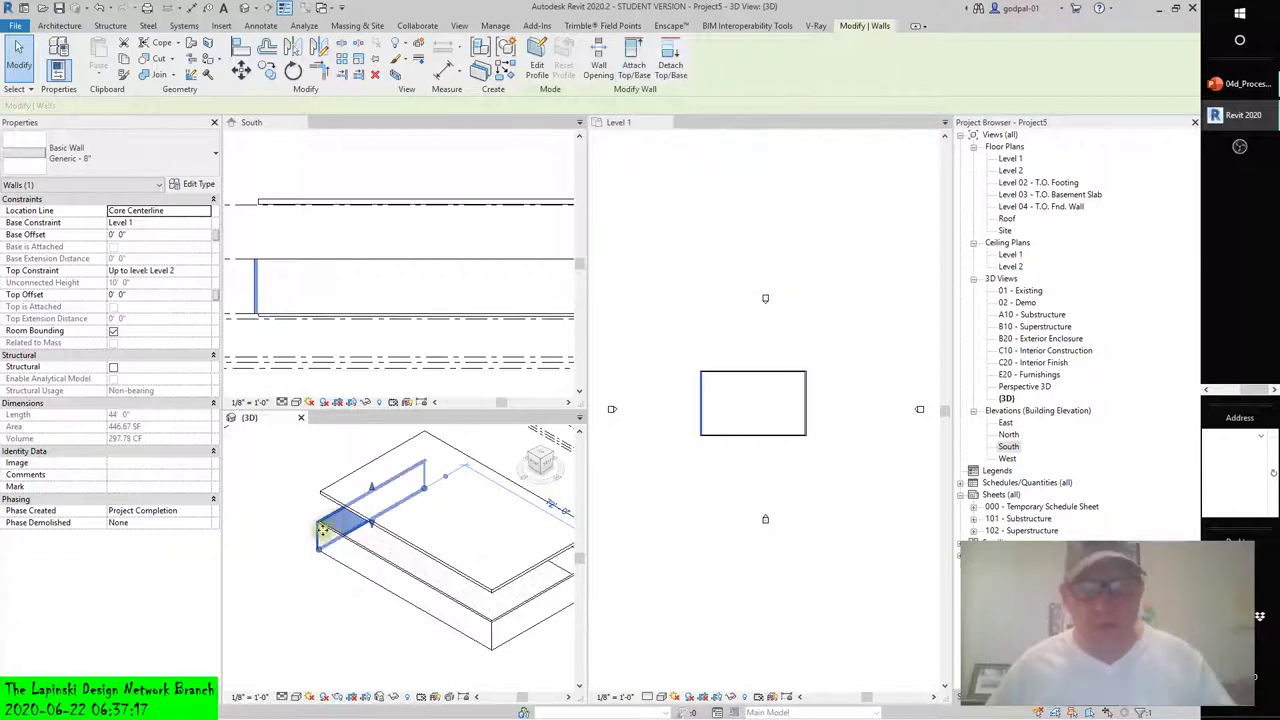
key(Tab)
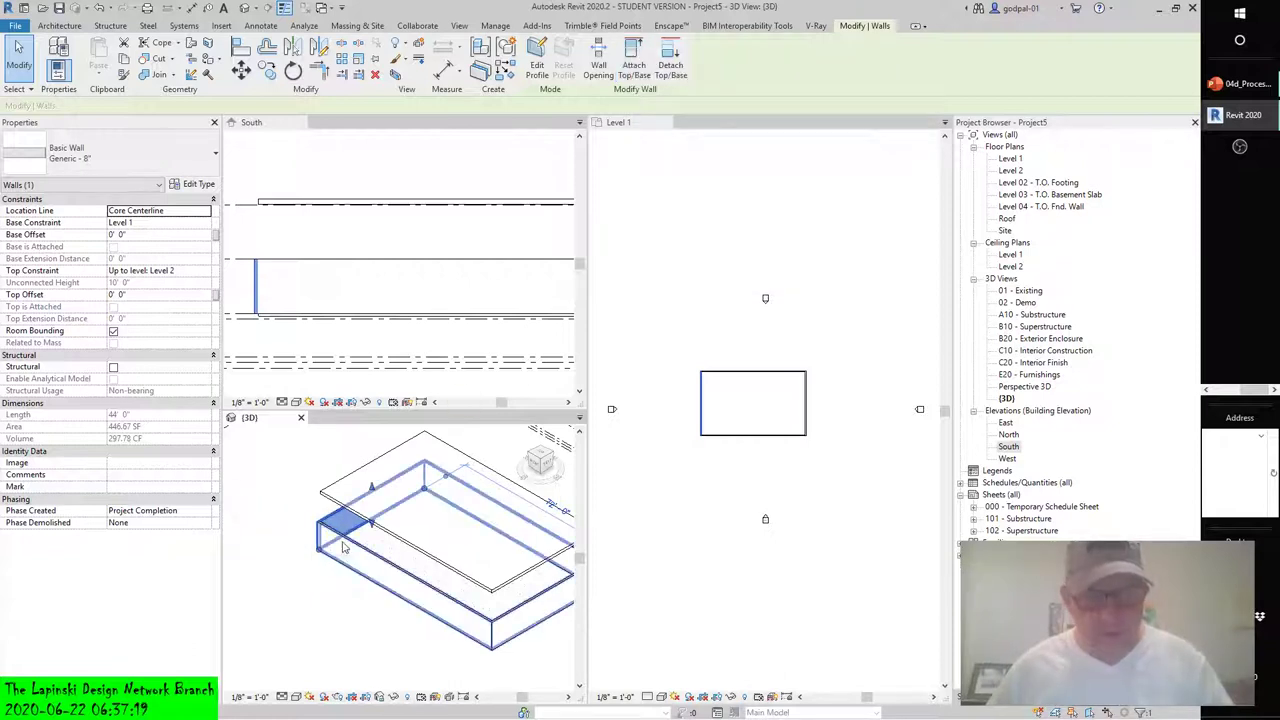
click(342, 547)
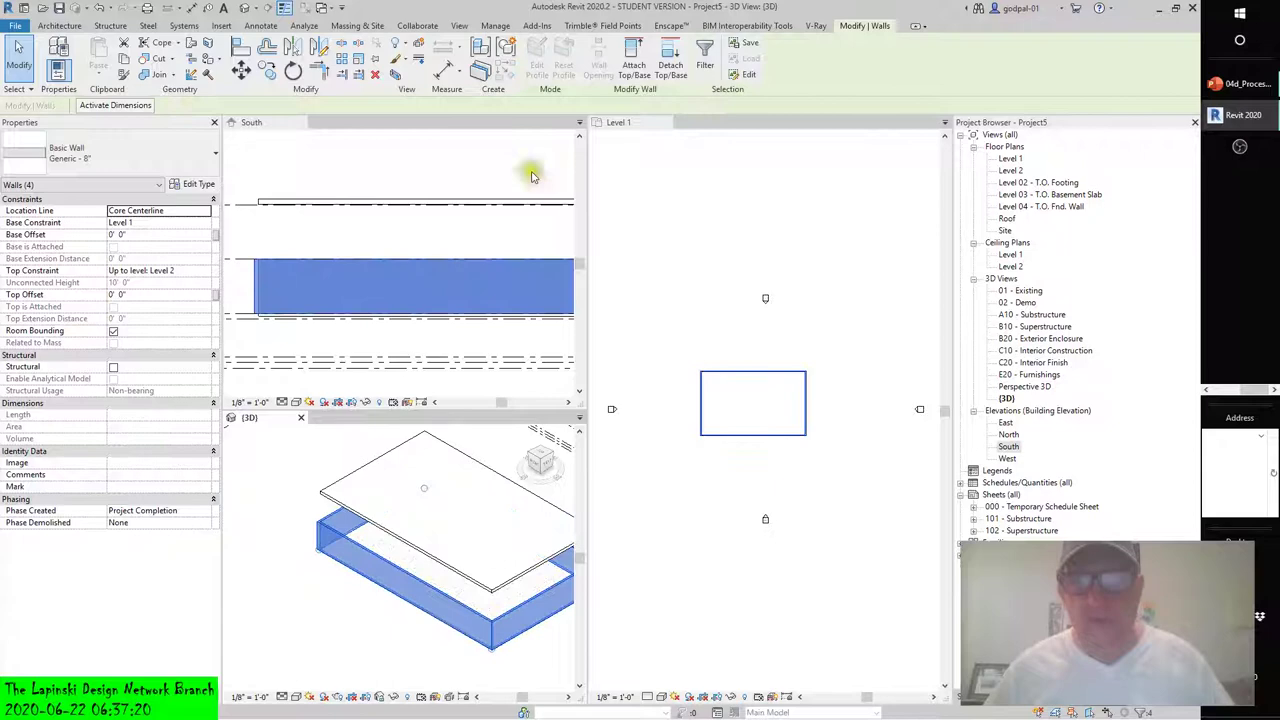
click(634, 62)
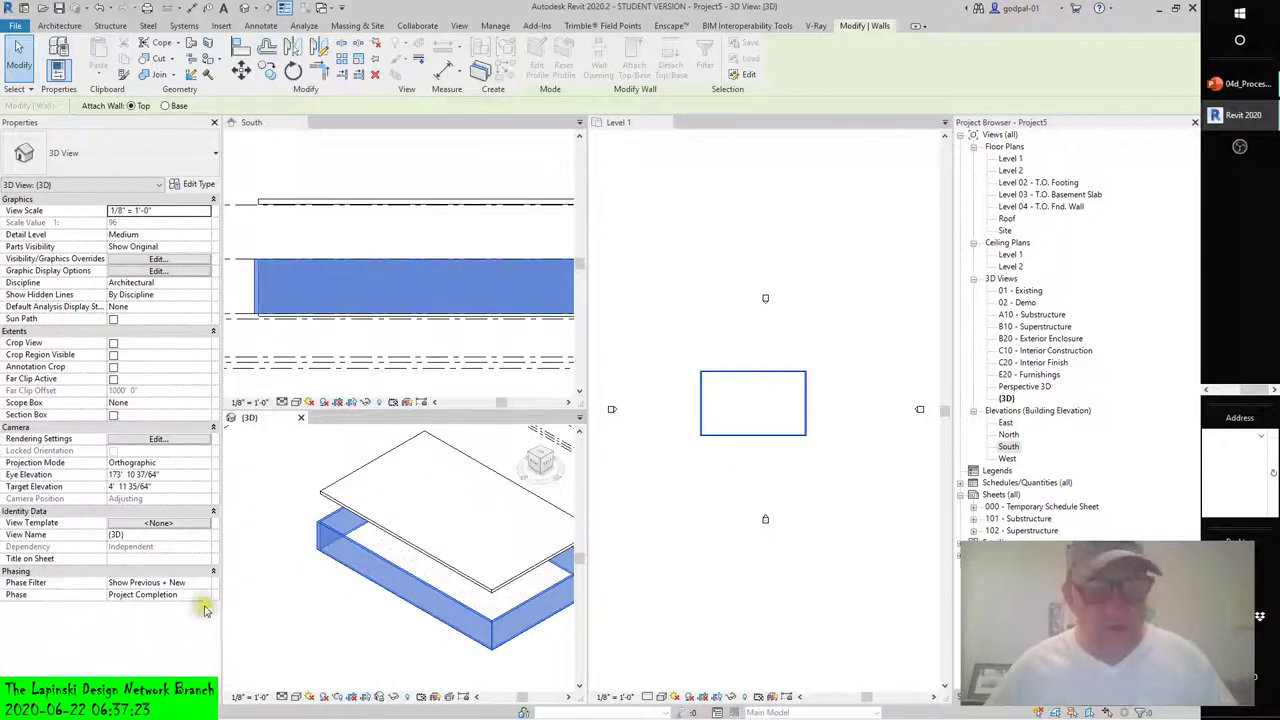
click(265, 204)
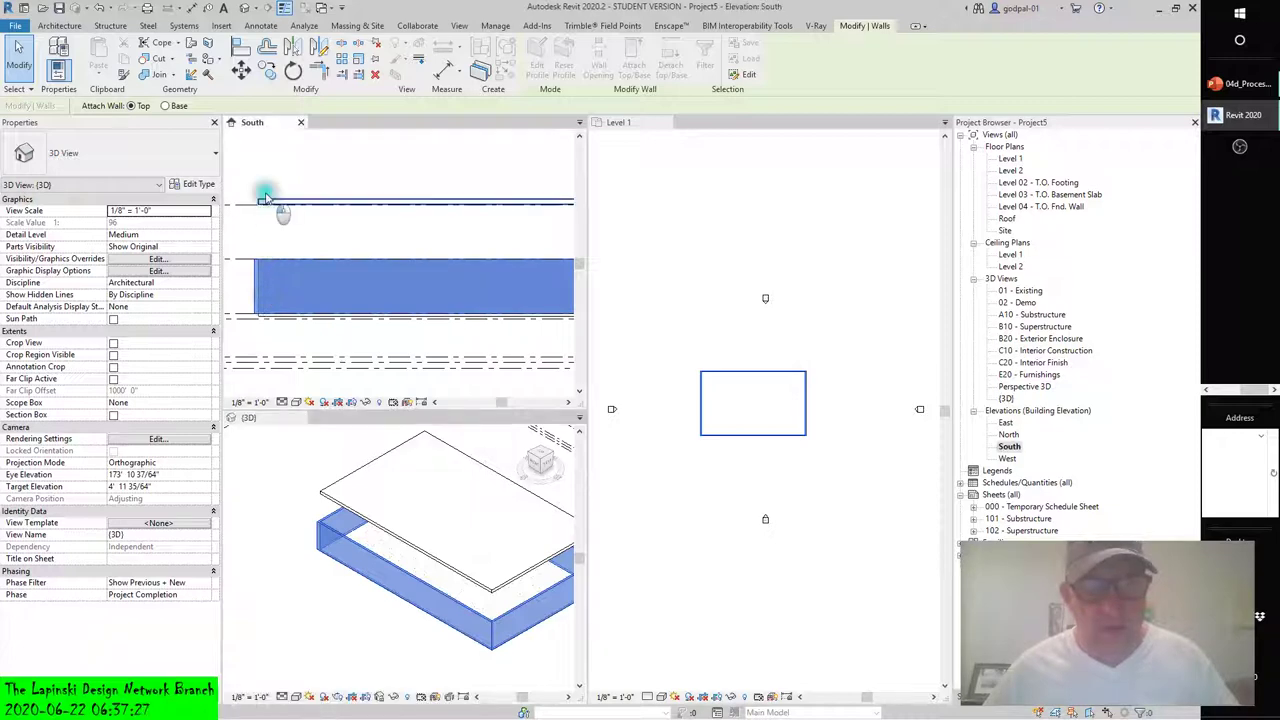
click(265, 204)
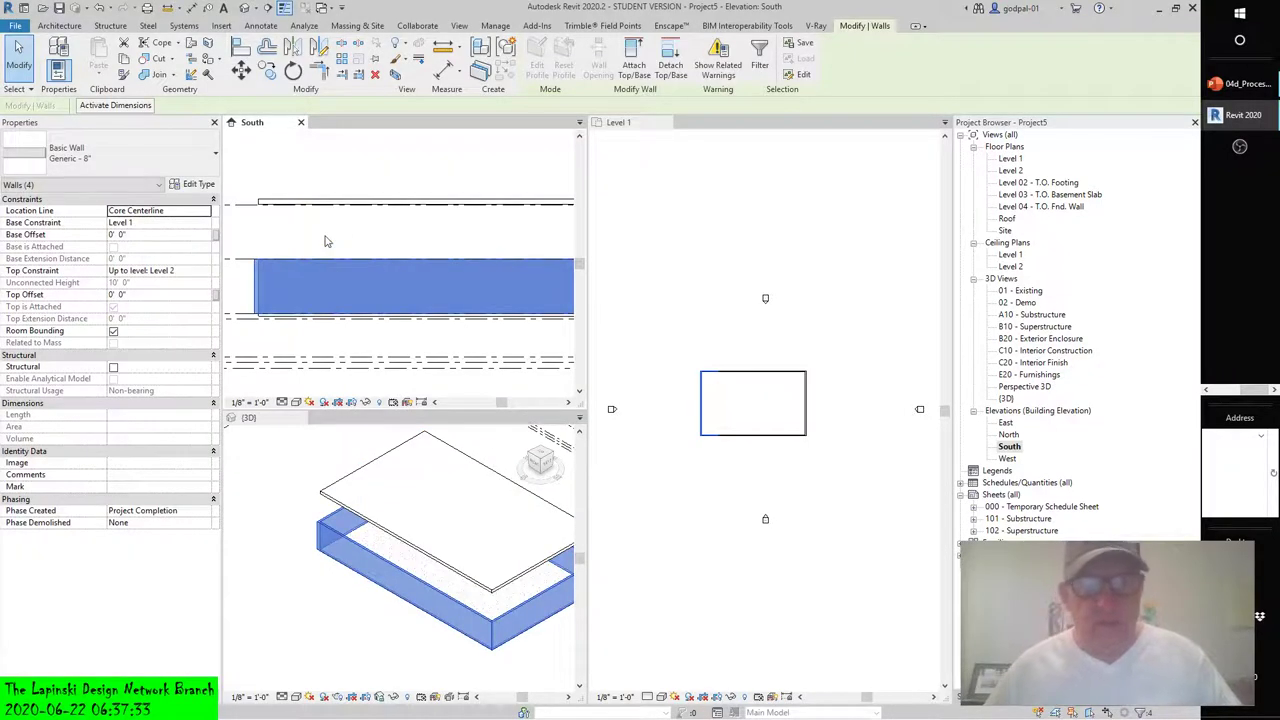
click(325, 241)
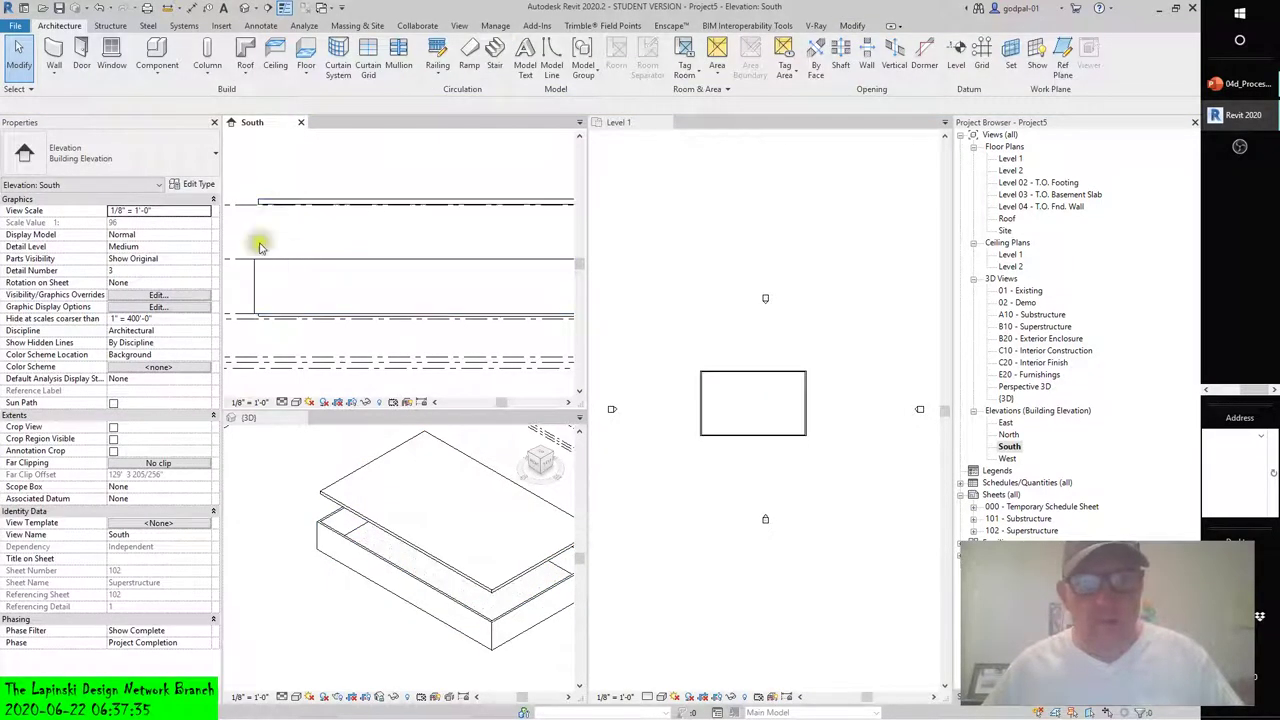
scroll(268, 280, down, 2)
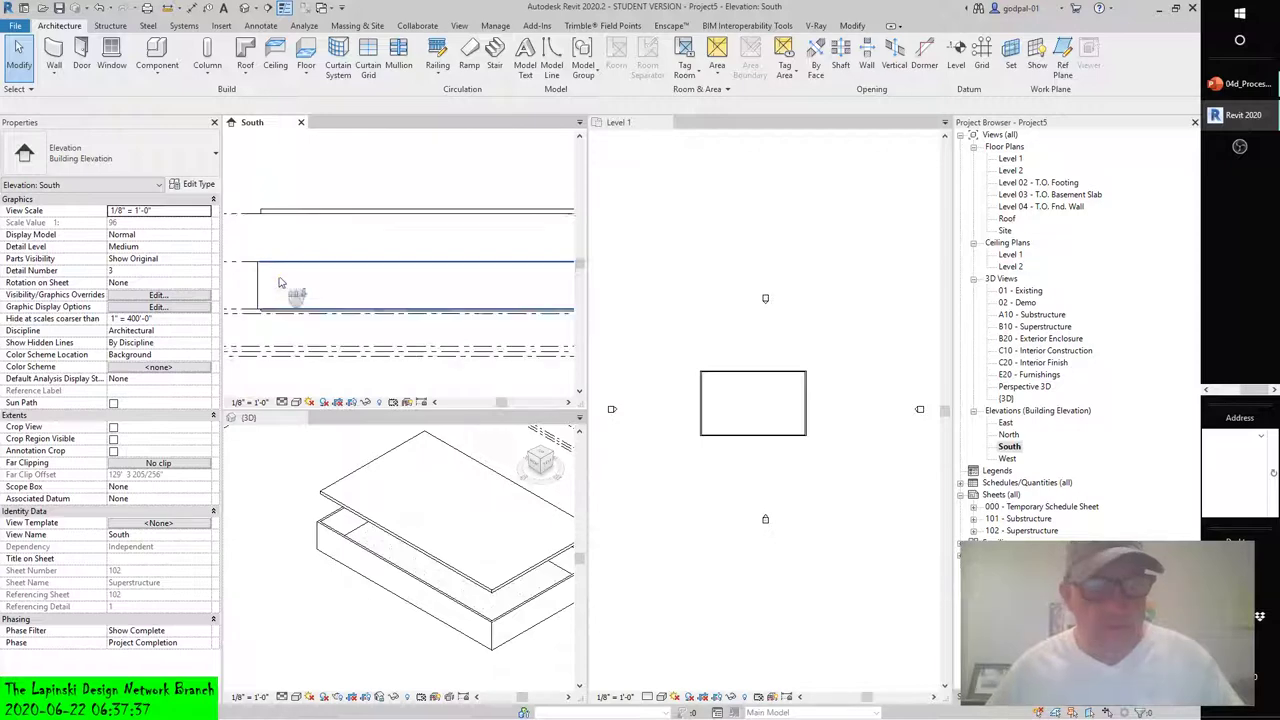
- Set the front wall's Top Constraint to Up to level: Roof
click(418, 585)
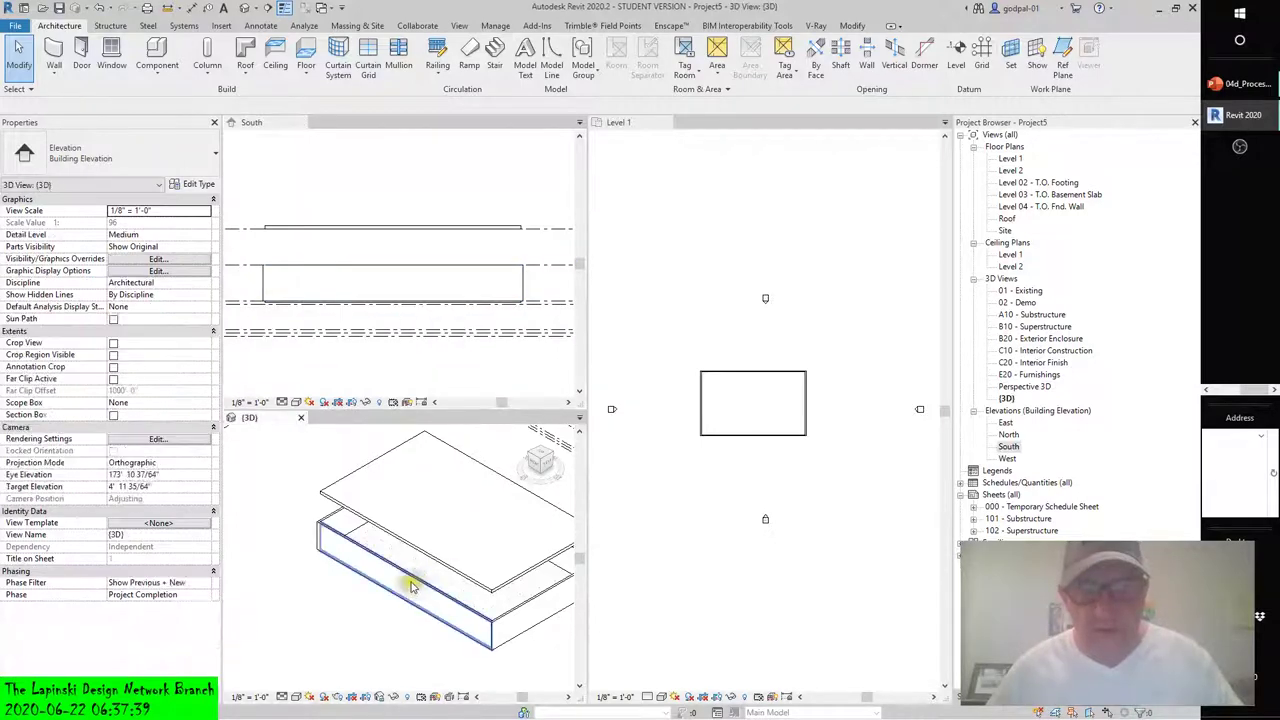
click(407, 580)
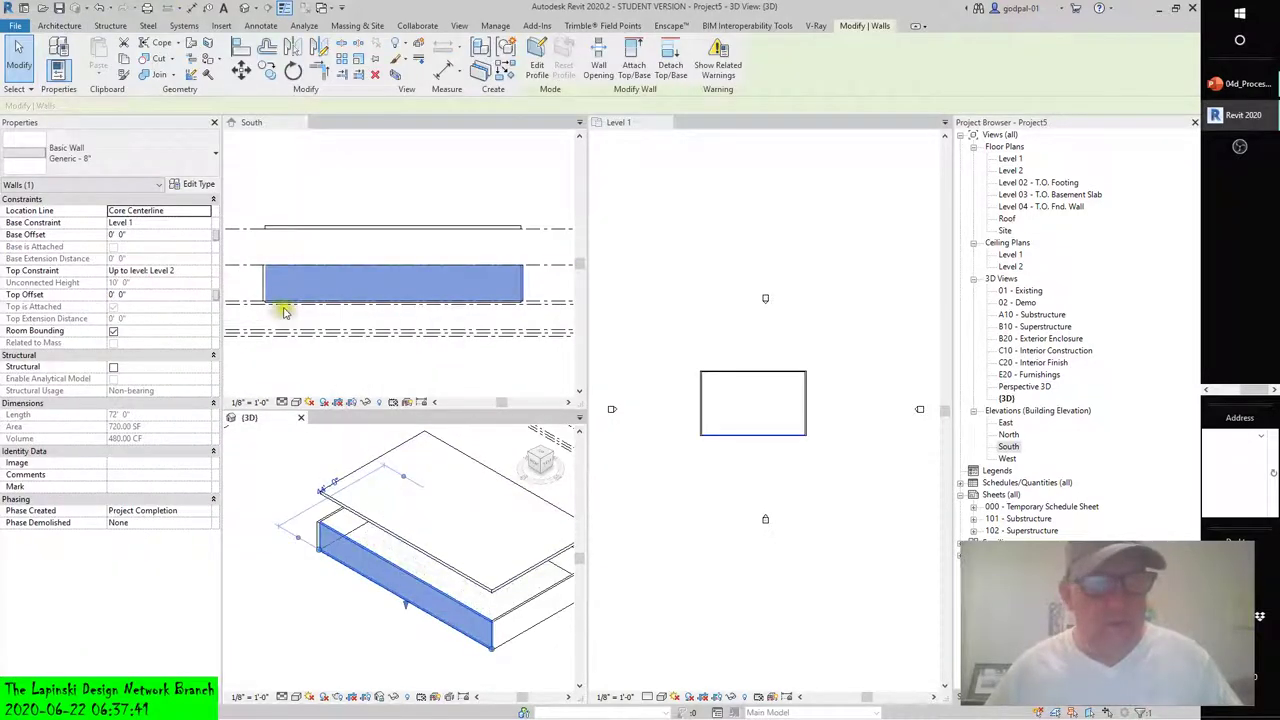
click(205, 271)
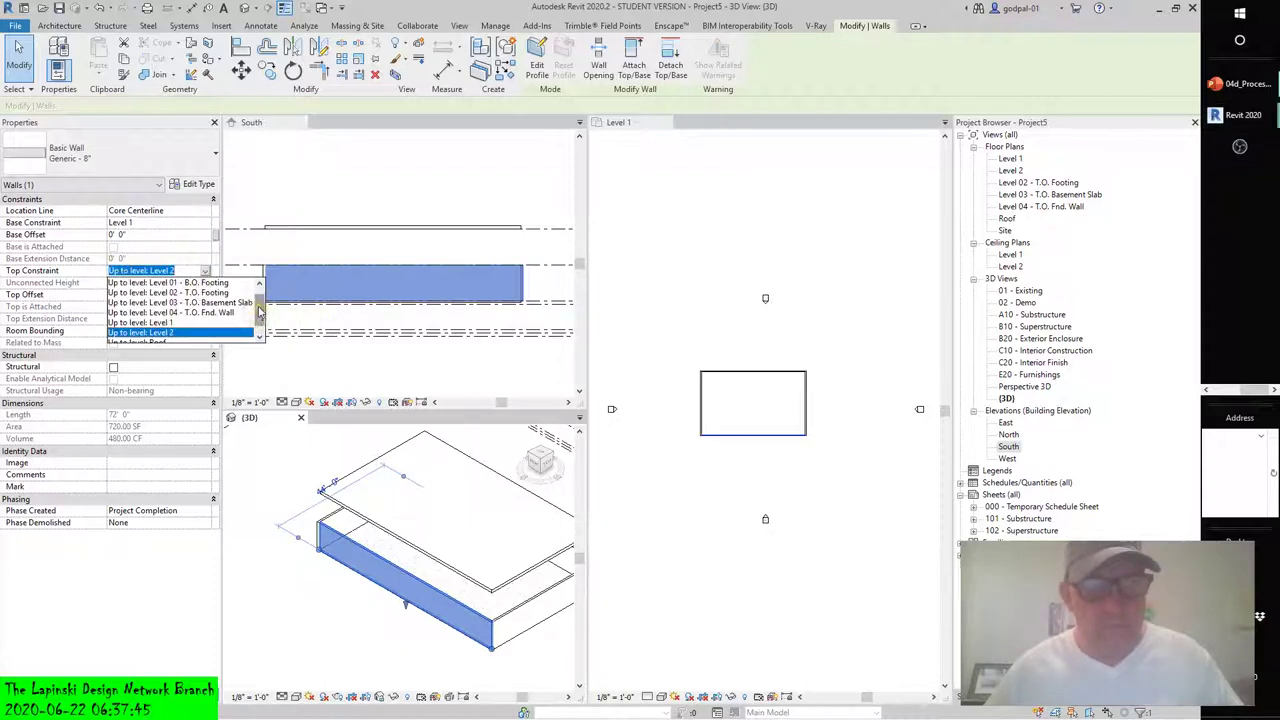
scroll(259, 313, down, 1)
click(160, 333)
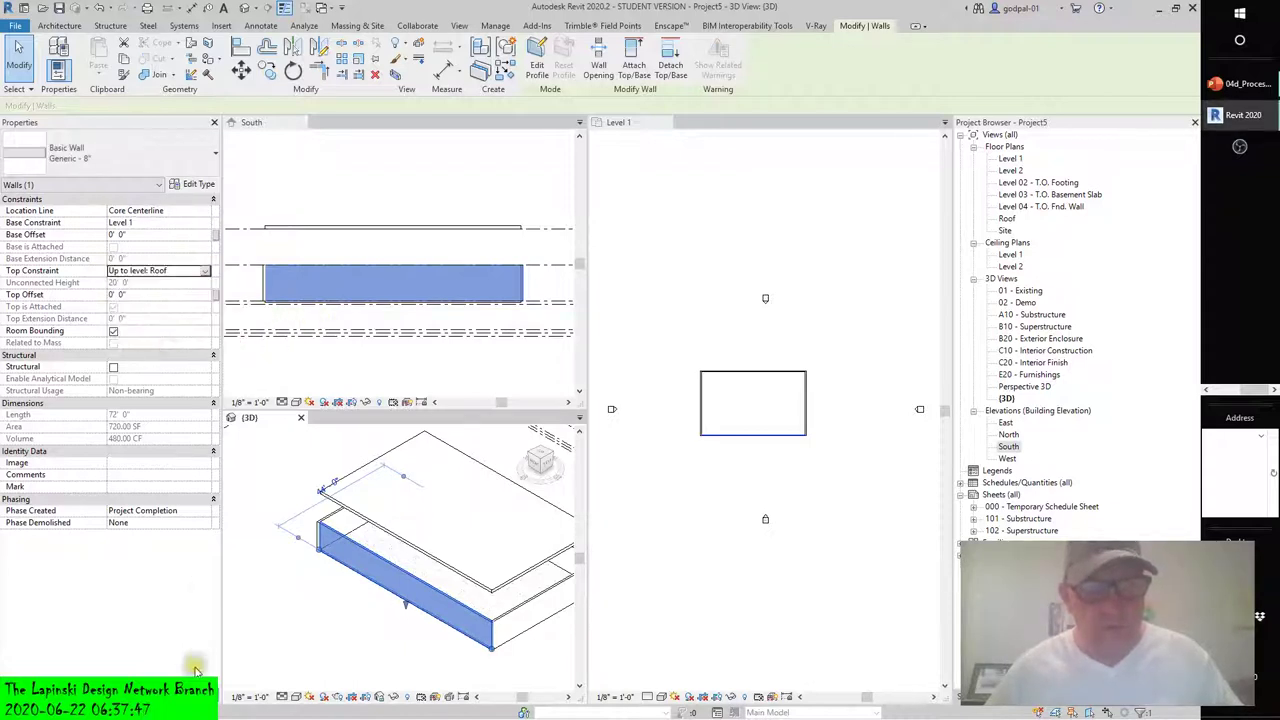
click(443, 258)
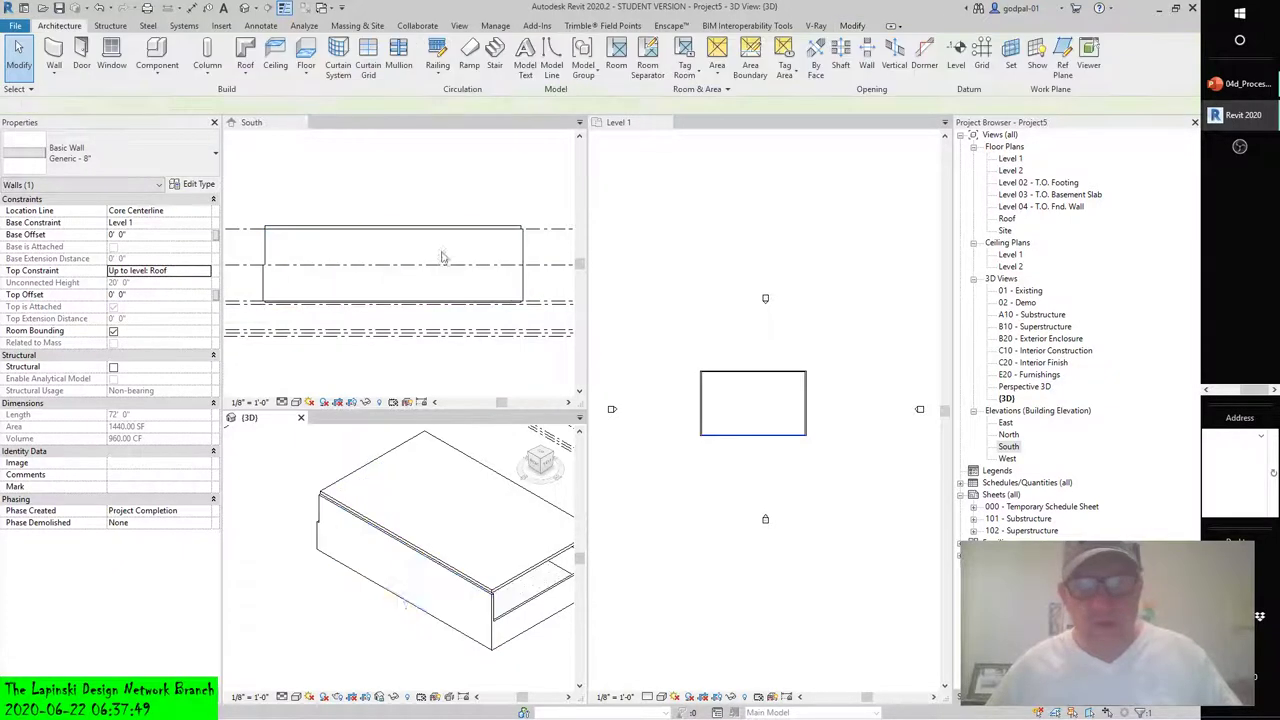
- Select all four walls and set their Top Constraint to Up to level: Roof
click(519, 612)
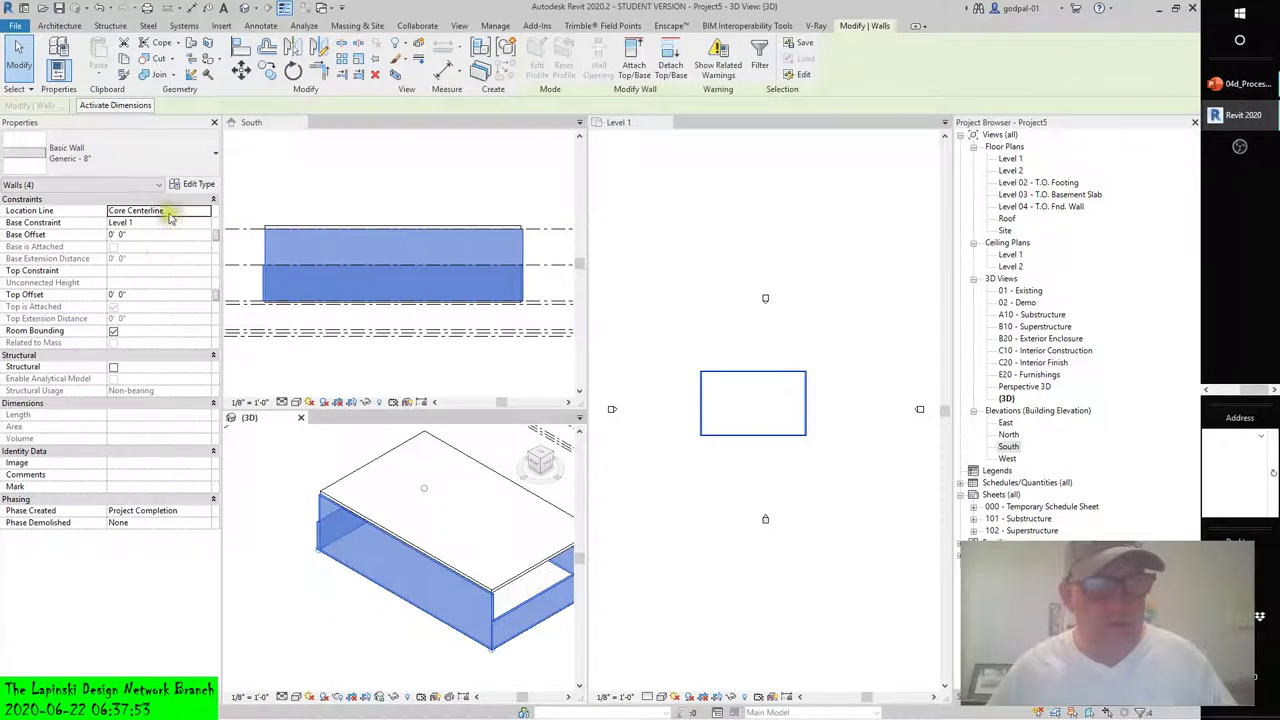
click(175, 270)
click(205, 270)
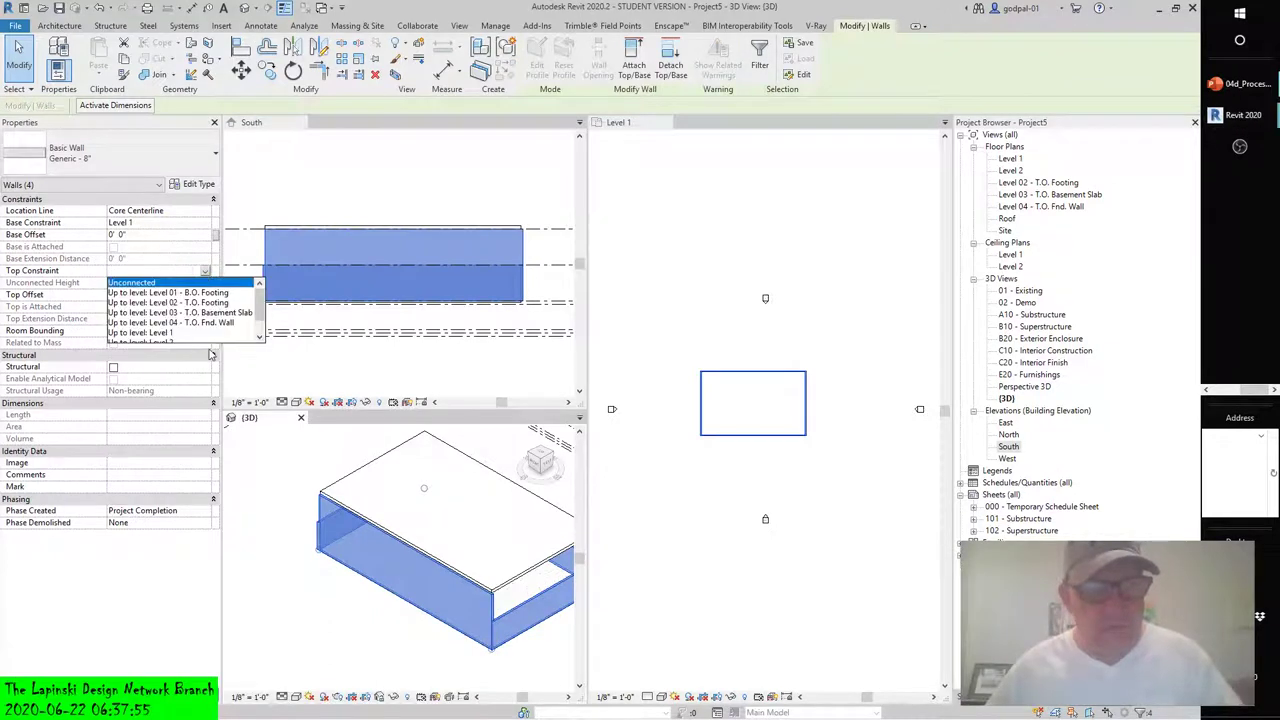
scroll(212, 340, down, 1)
click(160, 334)
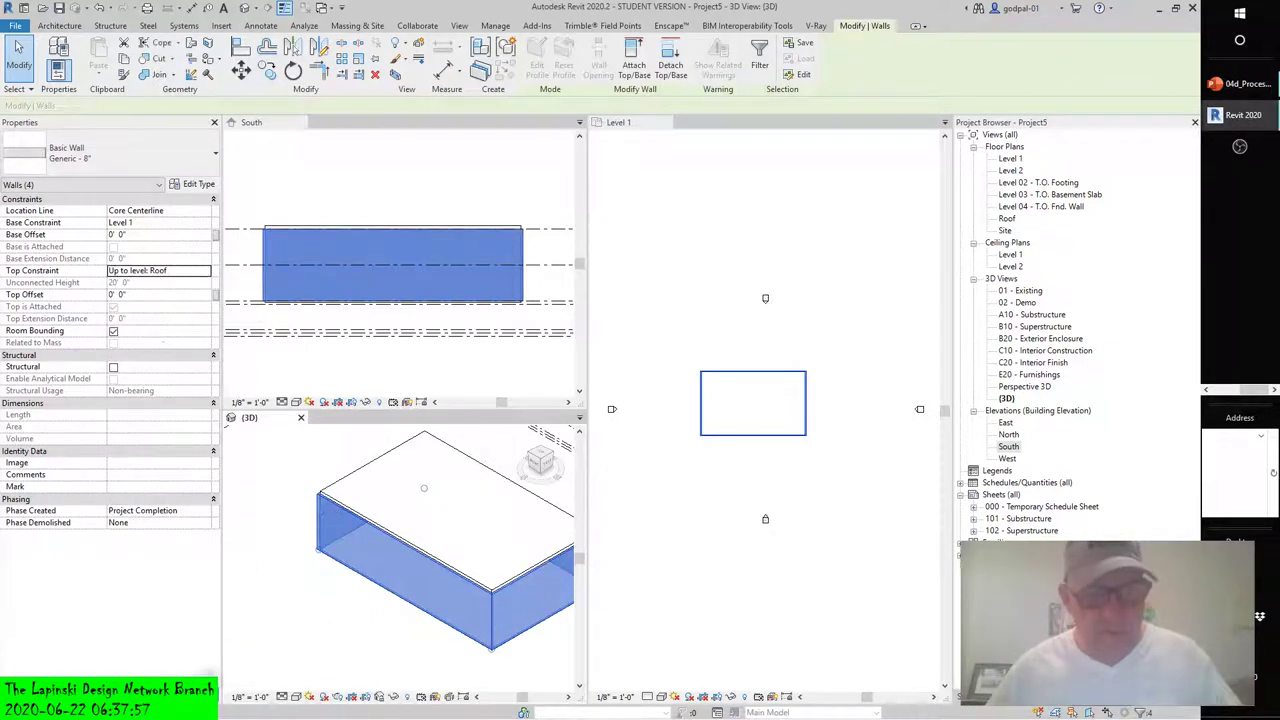
click(428, 148)
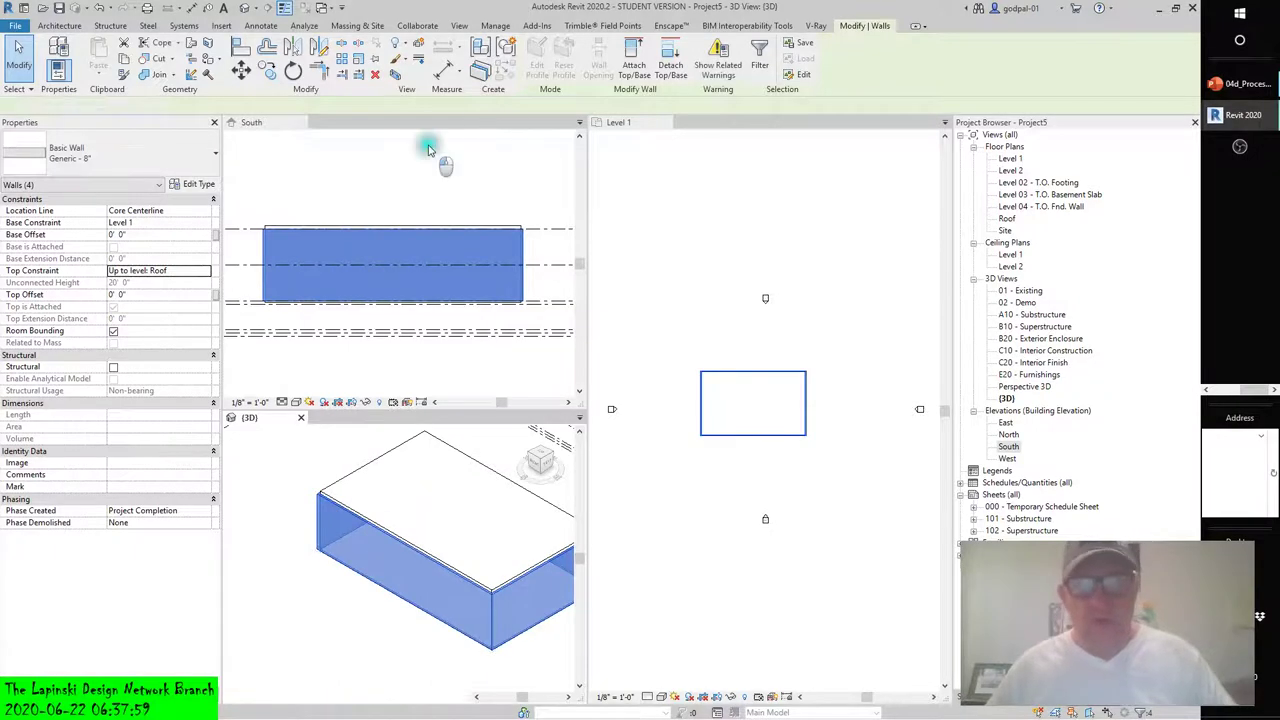
- Select the roof in the South elevation to check it, then clear the selection
click(429, 163)
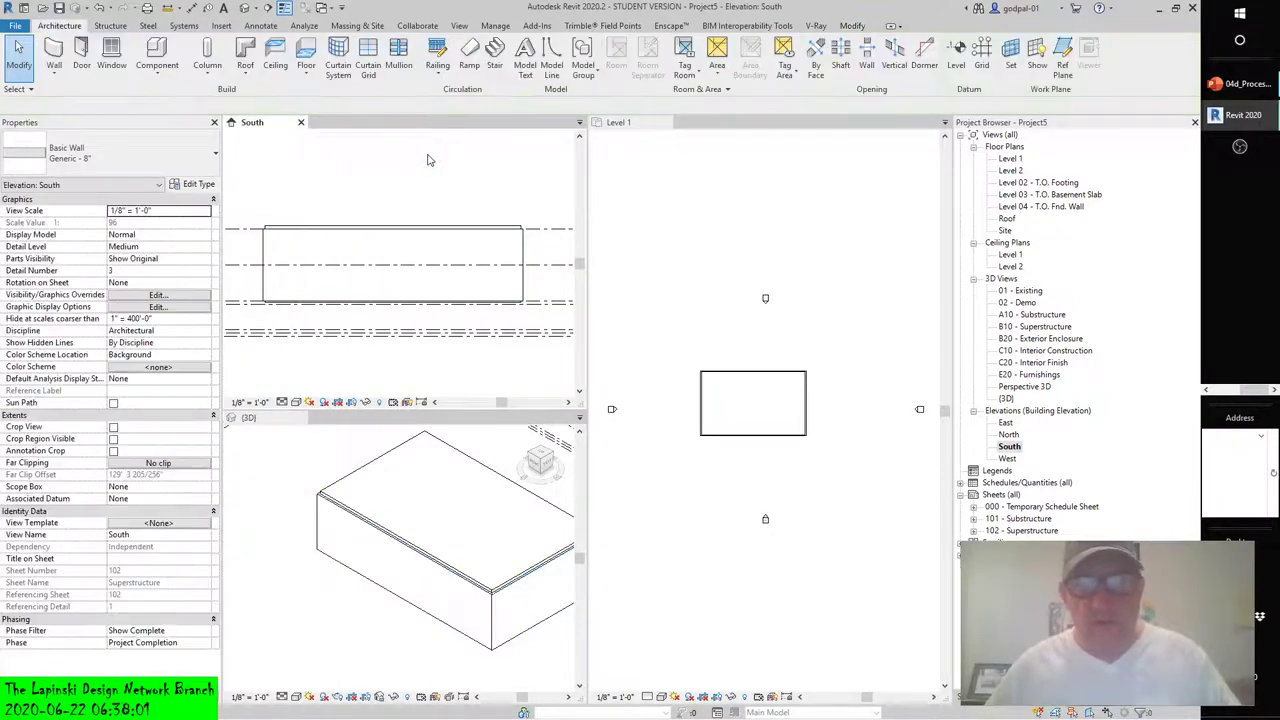
scroll(371, 226, up, 2)
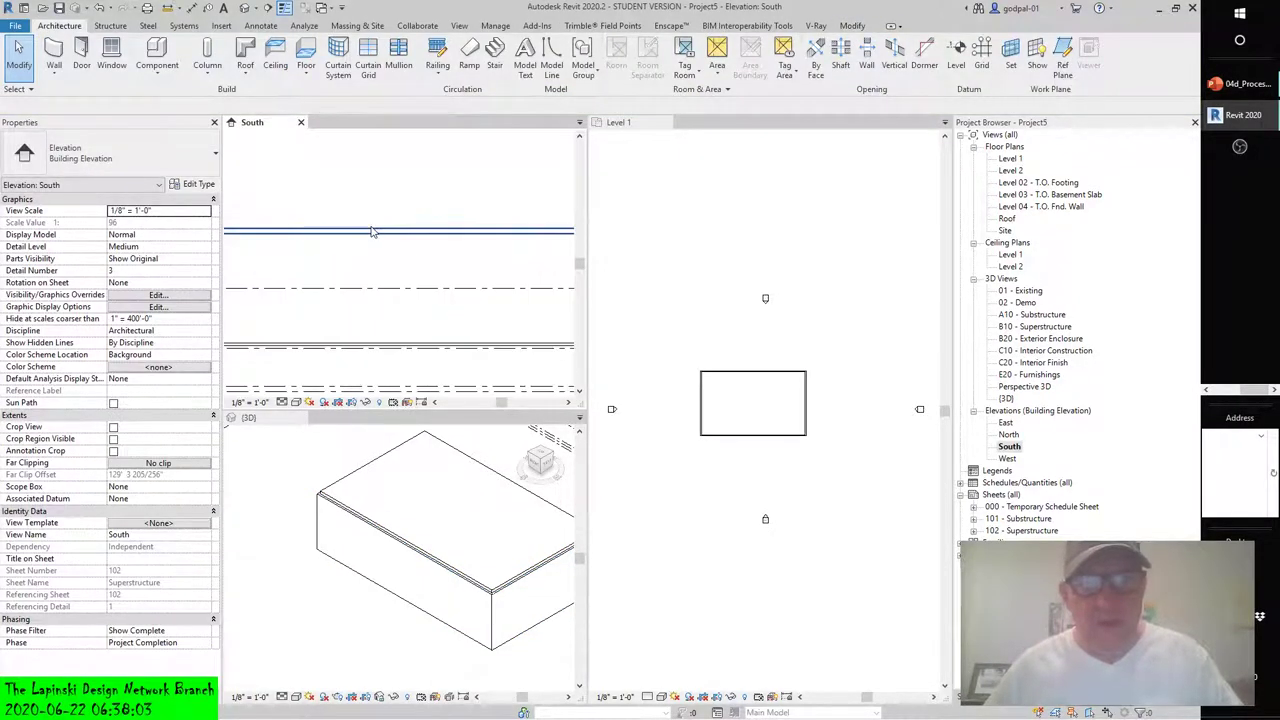
click(371, 231)
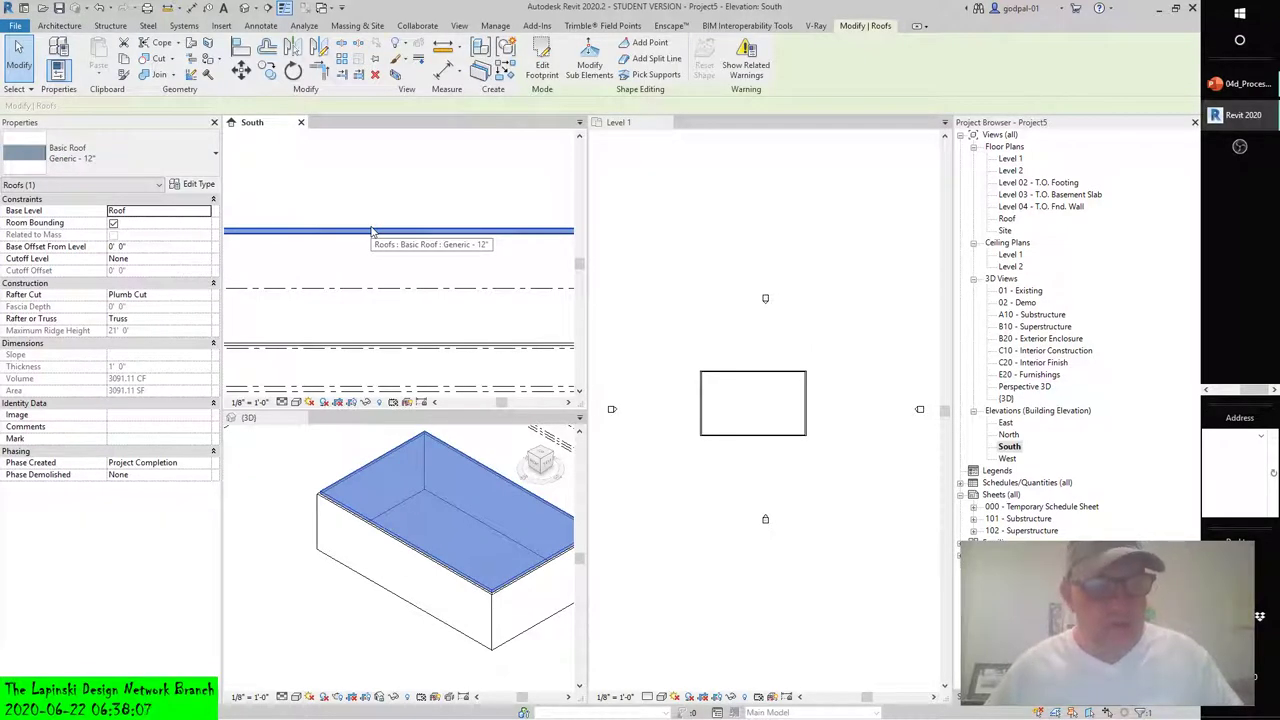
click(729, 391)
click(725, 399)
scroll(725, 399, up, 3)
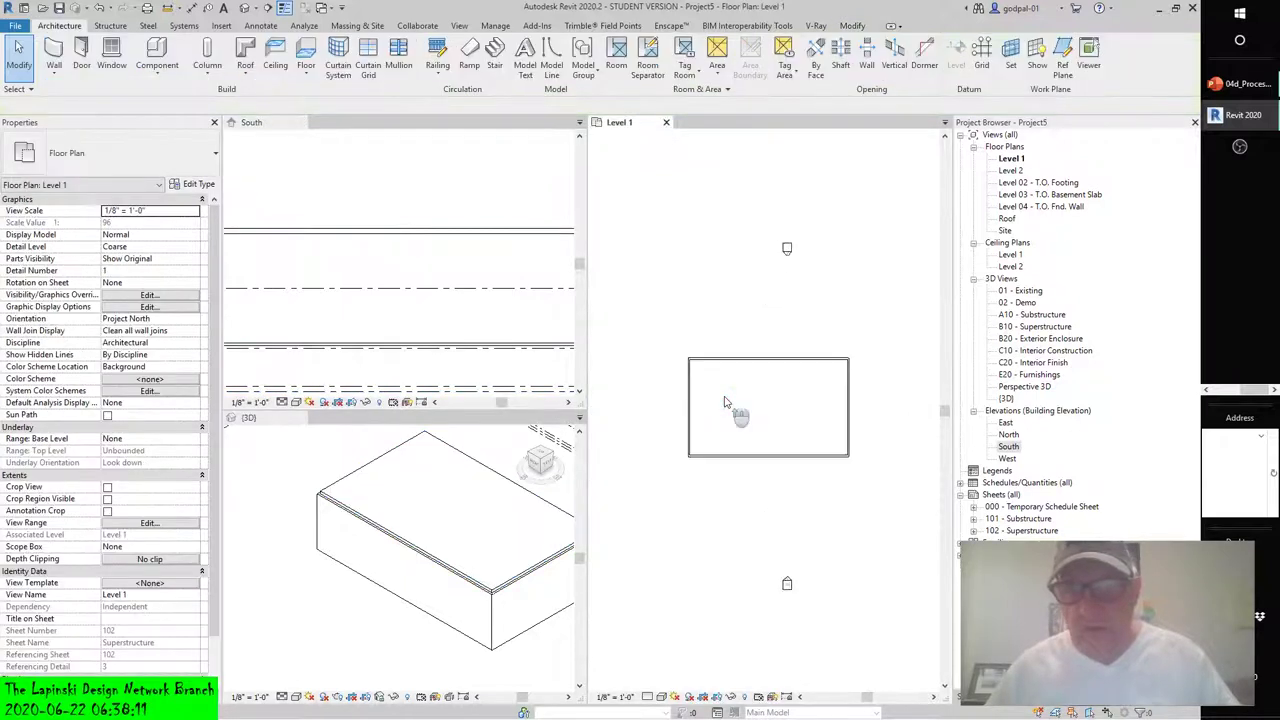
scroll(730, 370, down, 3)
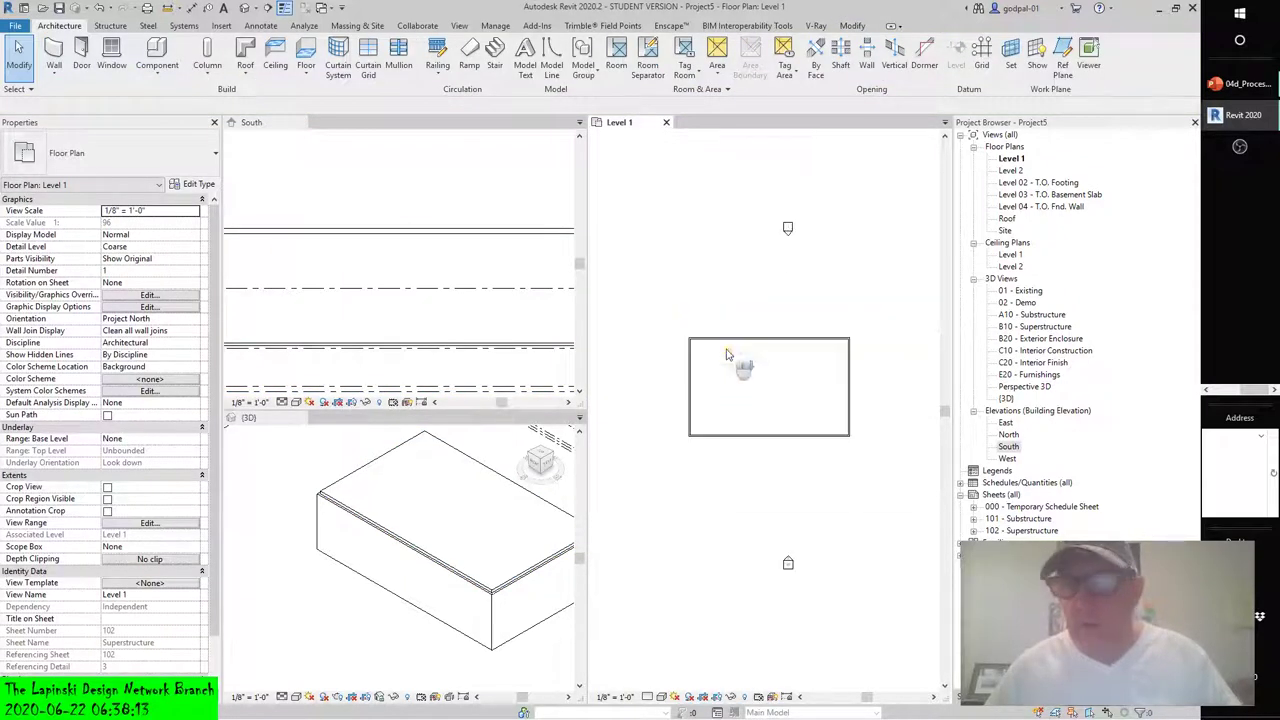
- Open the Roof floor plan and zoom around it
double_click(1010, 219)
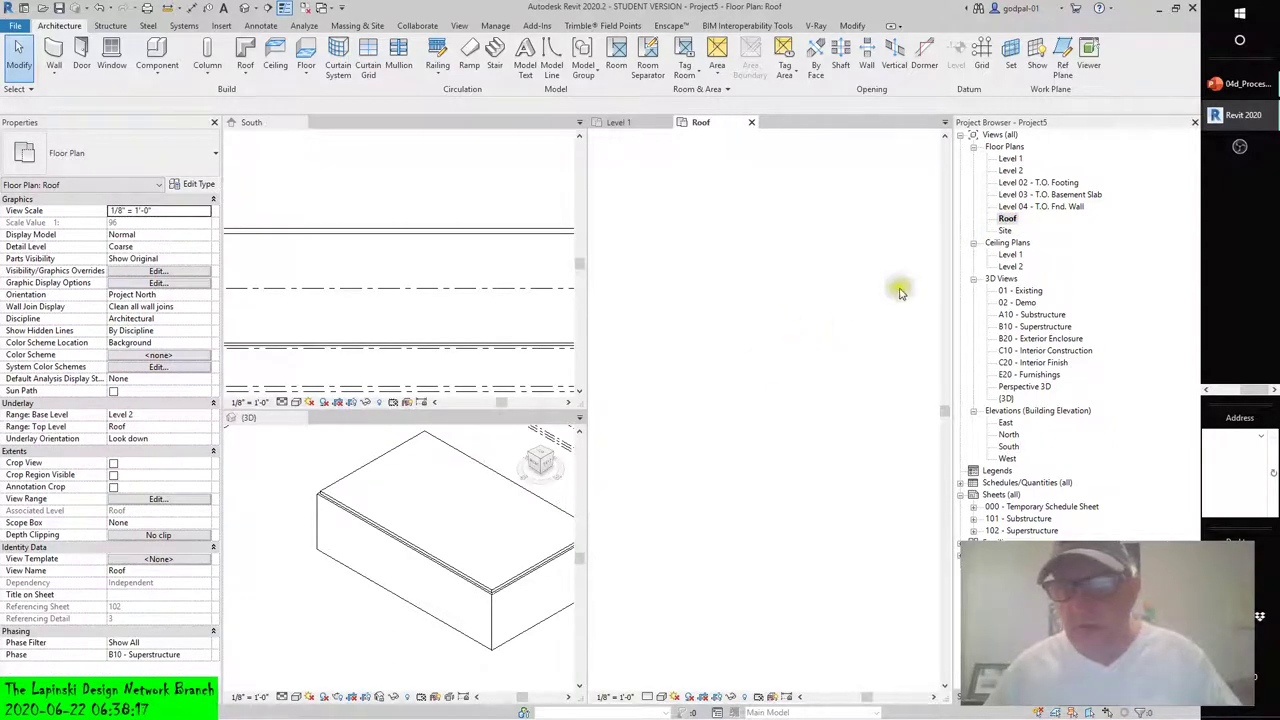
scroll(458, 465, down, 3)
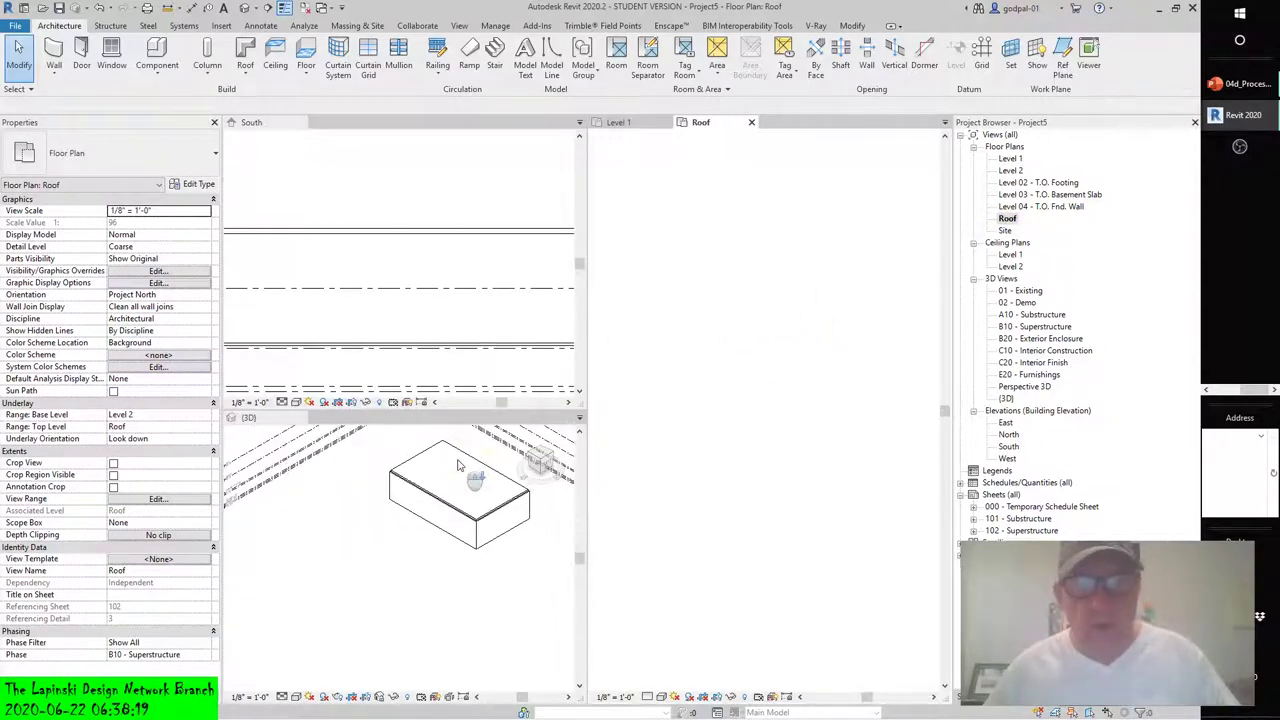
scroll(458, 465, down, 2)
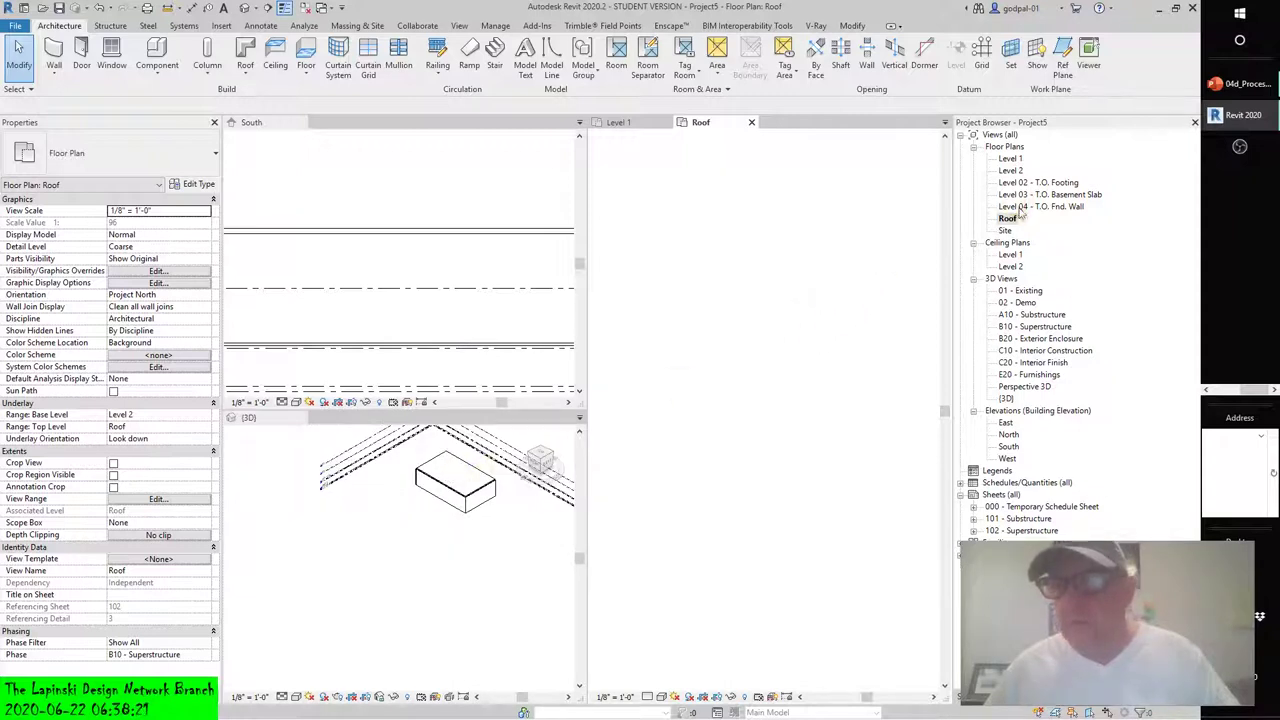
scroll(460, 463, up, 5)
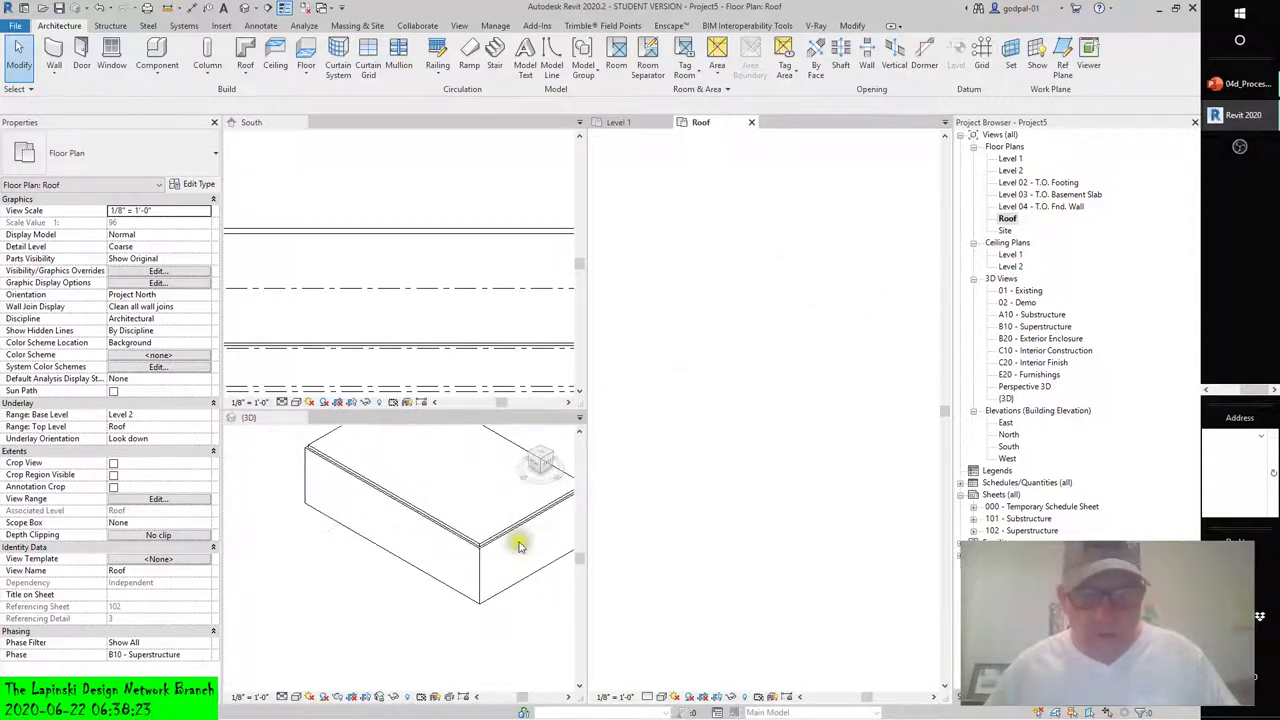
- Turn the 3D view to a front view, zoom in and select the roof edge
click(541, 483)
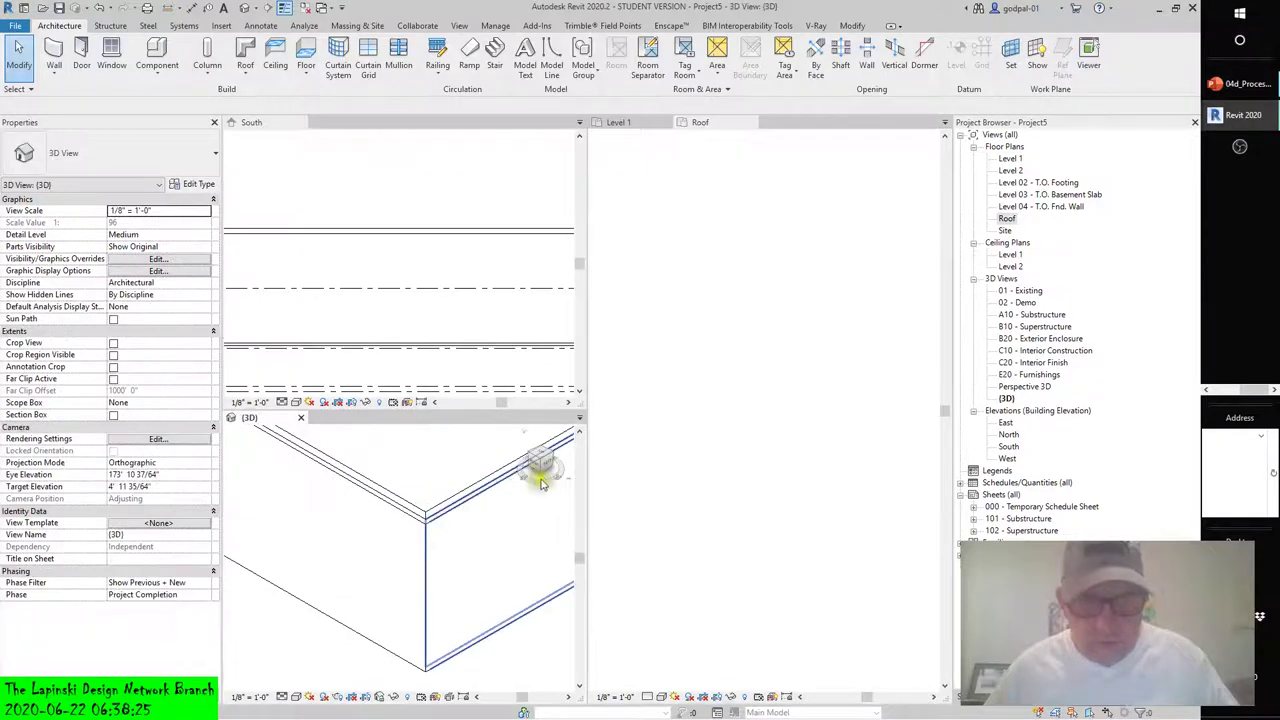
click(535, 467)
scroll(394, 491, up, 4)
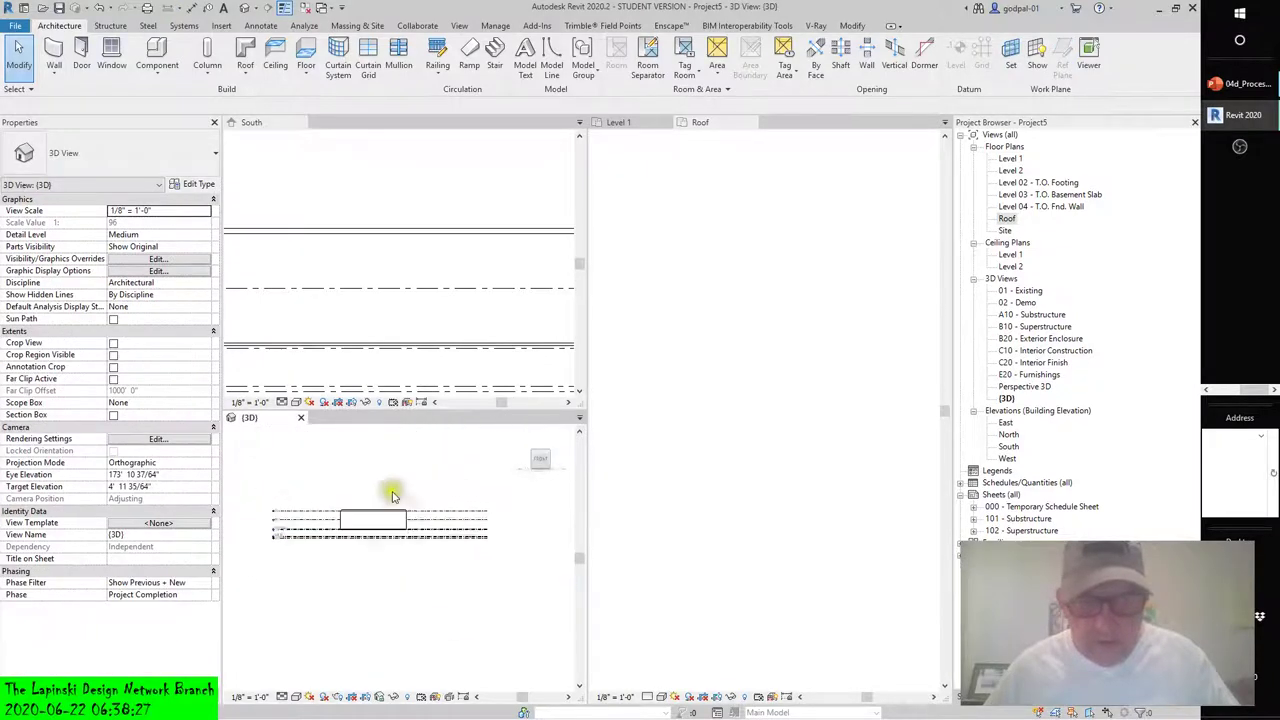
scroll(457, 480, up, 2)
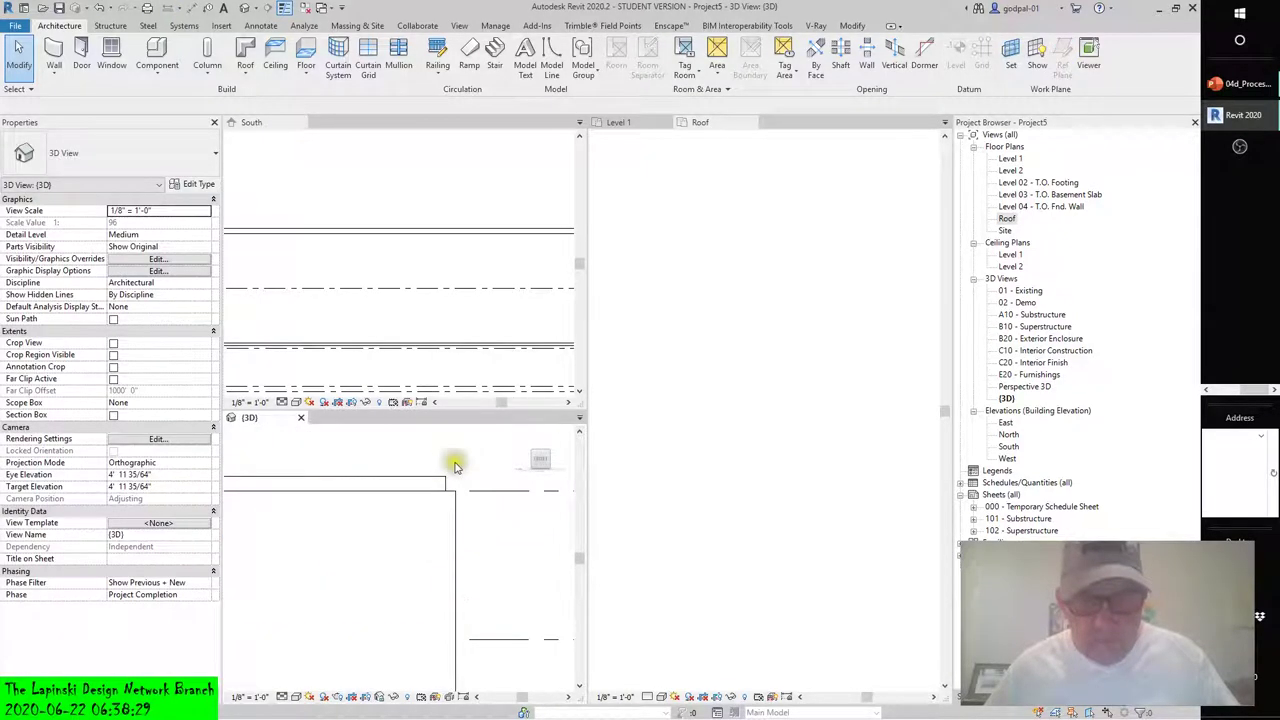
click(438, 483)
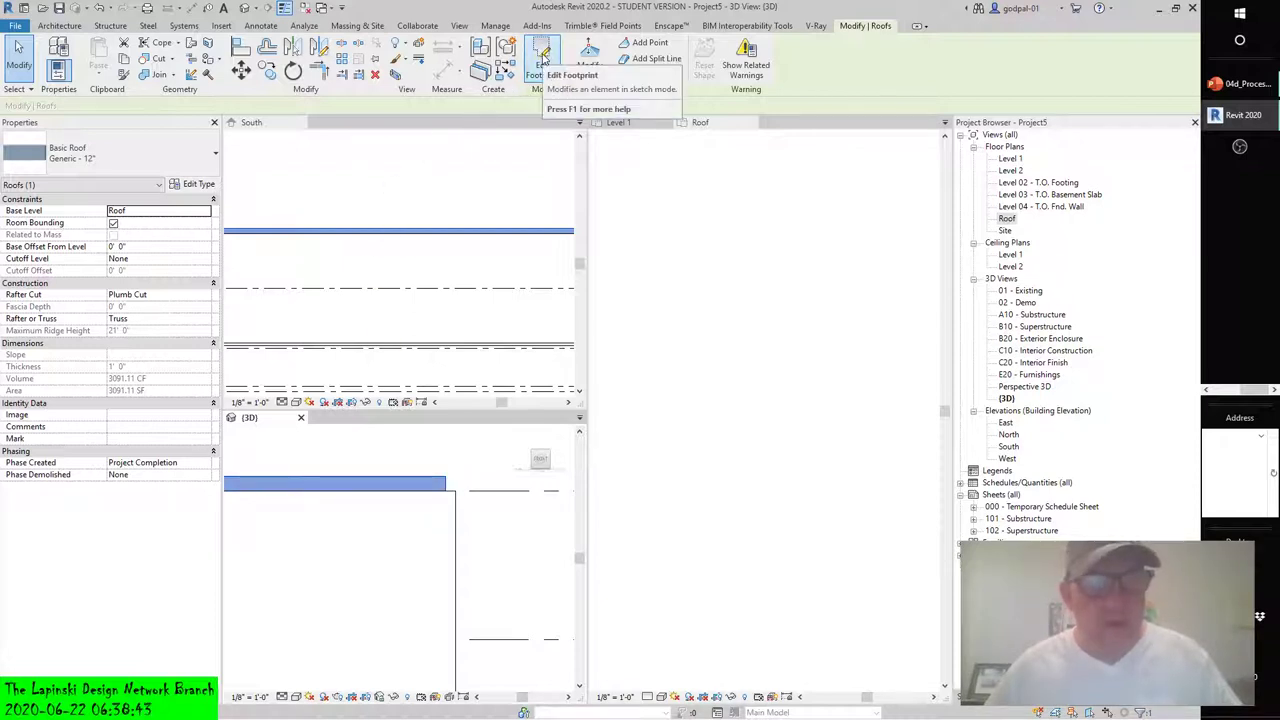
click(541, 60)
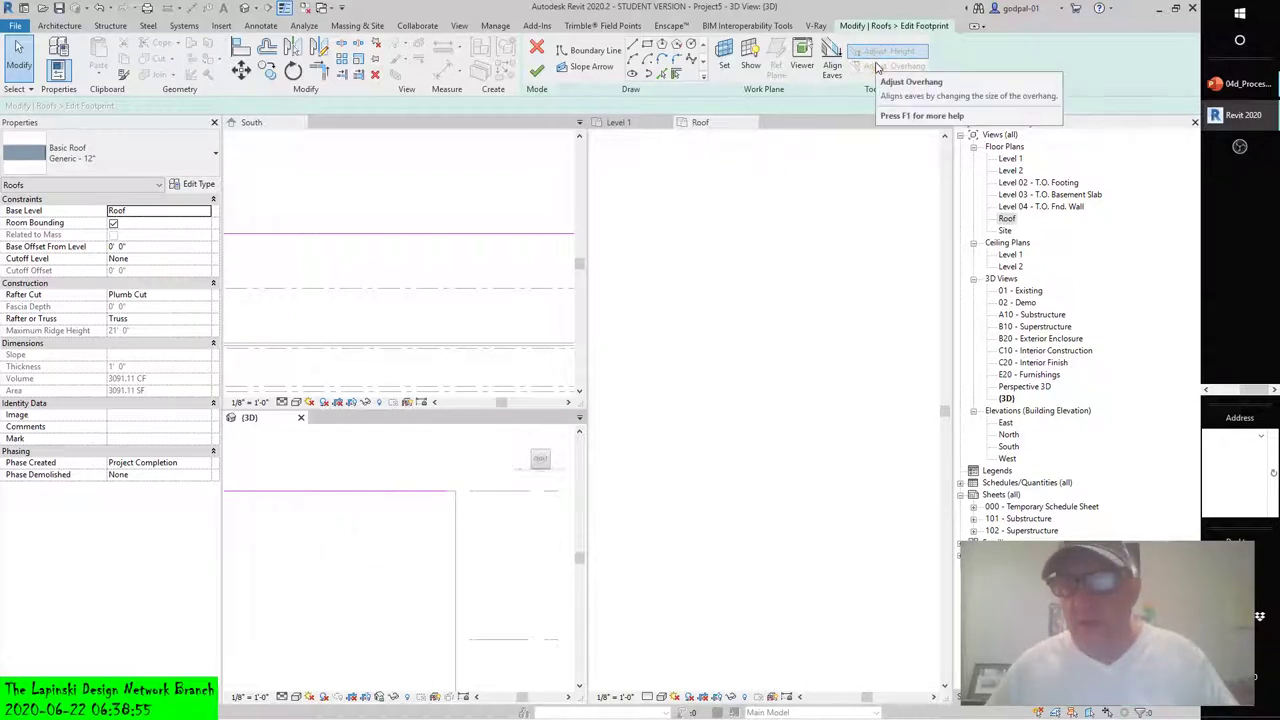
click(537, 70)
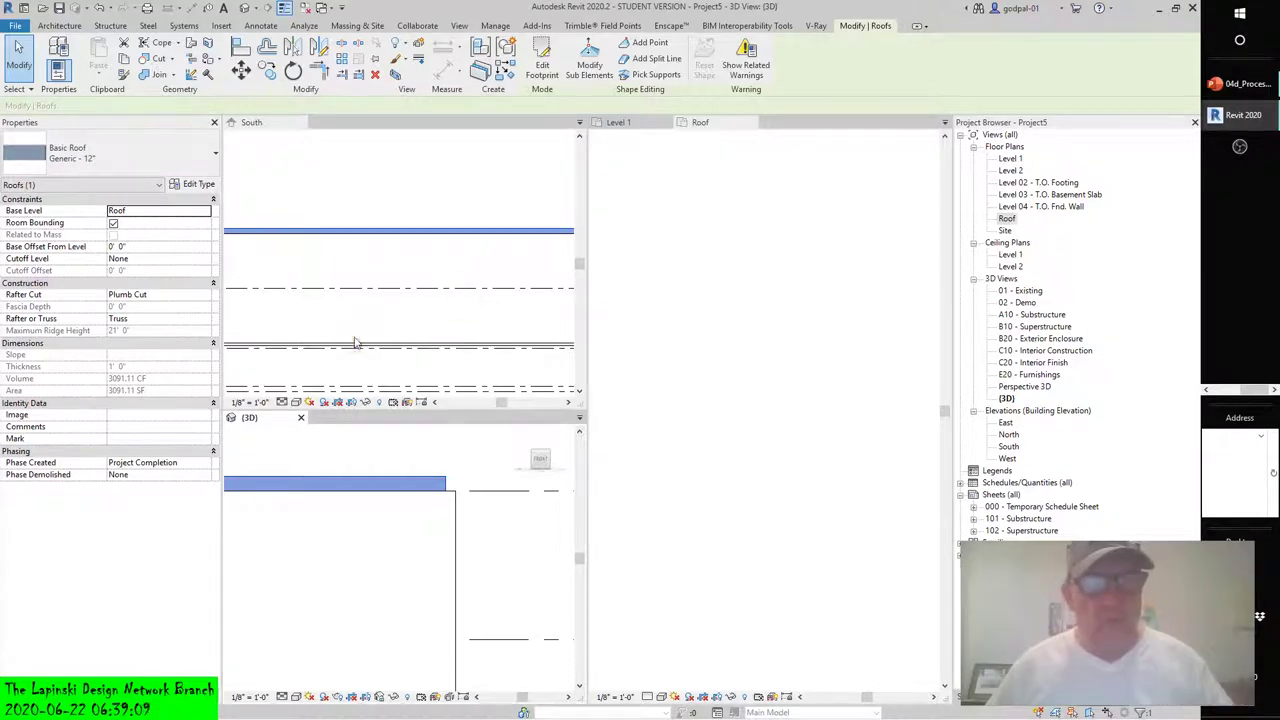
scroll(357, 339, down, 4)
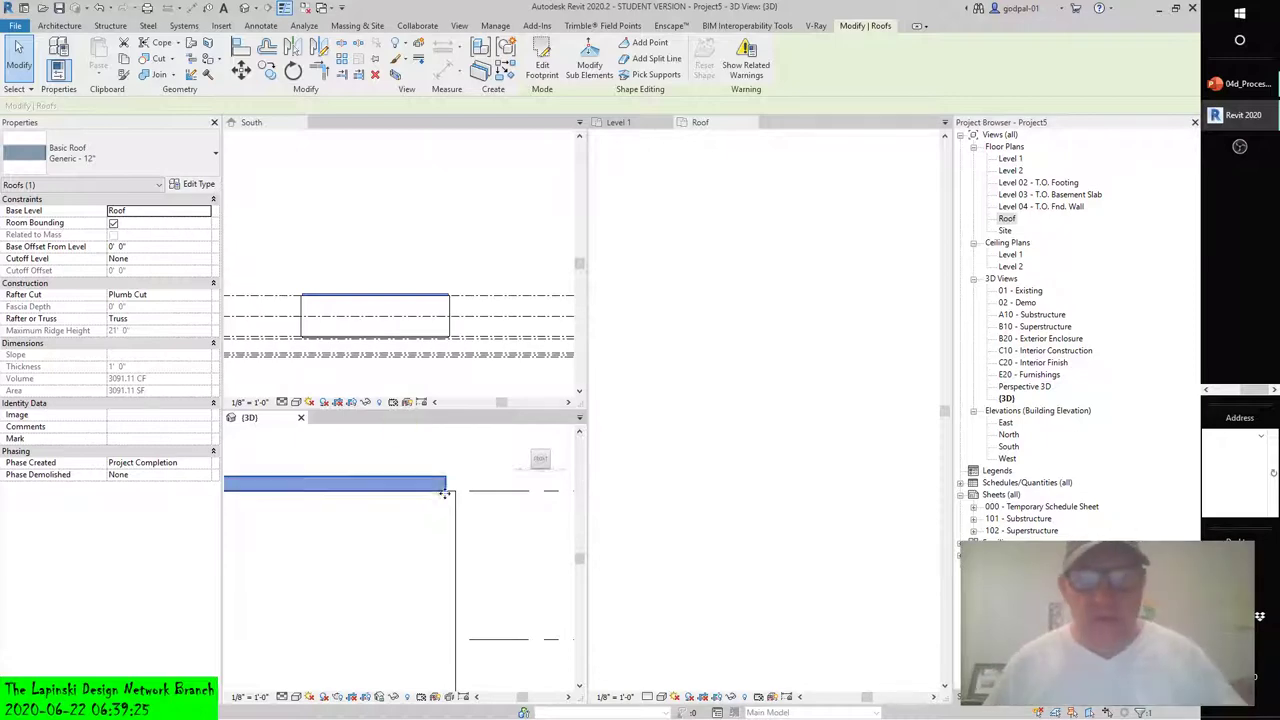
- Deselect the roof and inspect a wall's base in the 3D view
click(477, 520)
click(395, 552)
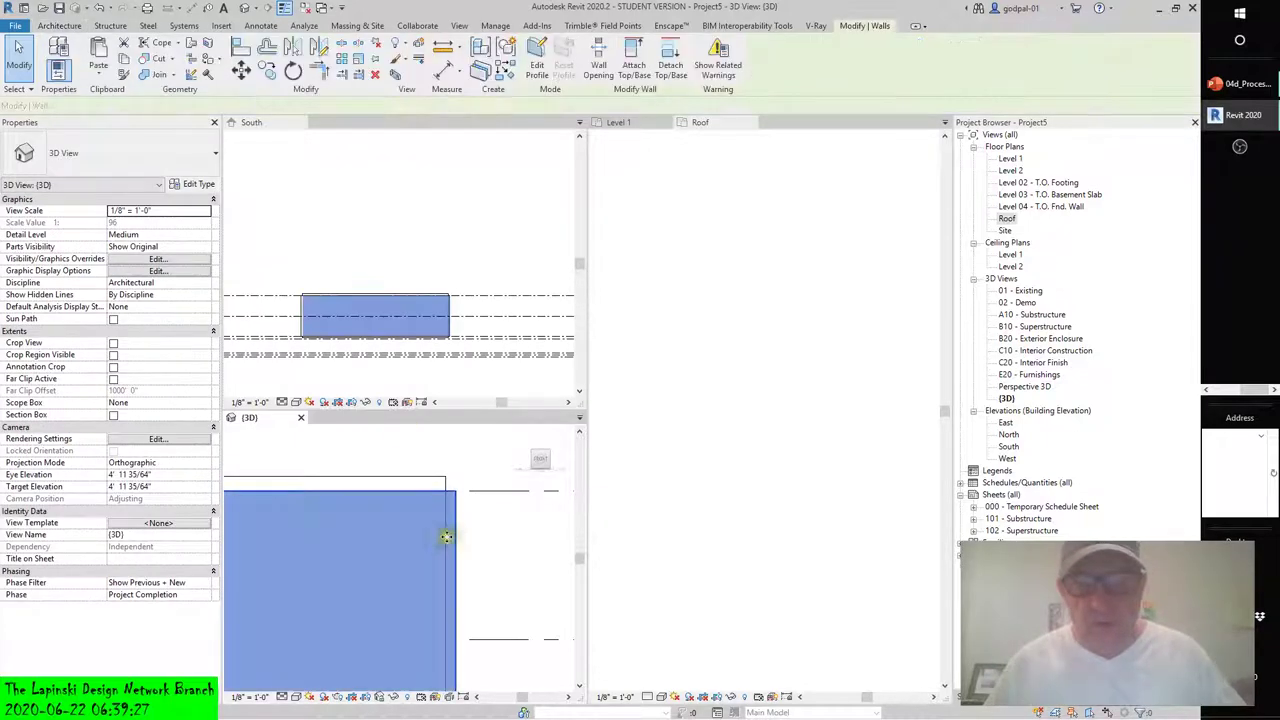
middle_drag(421, 570, 494, 560)
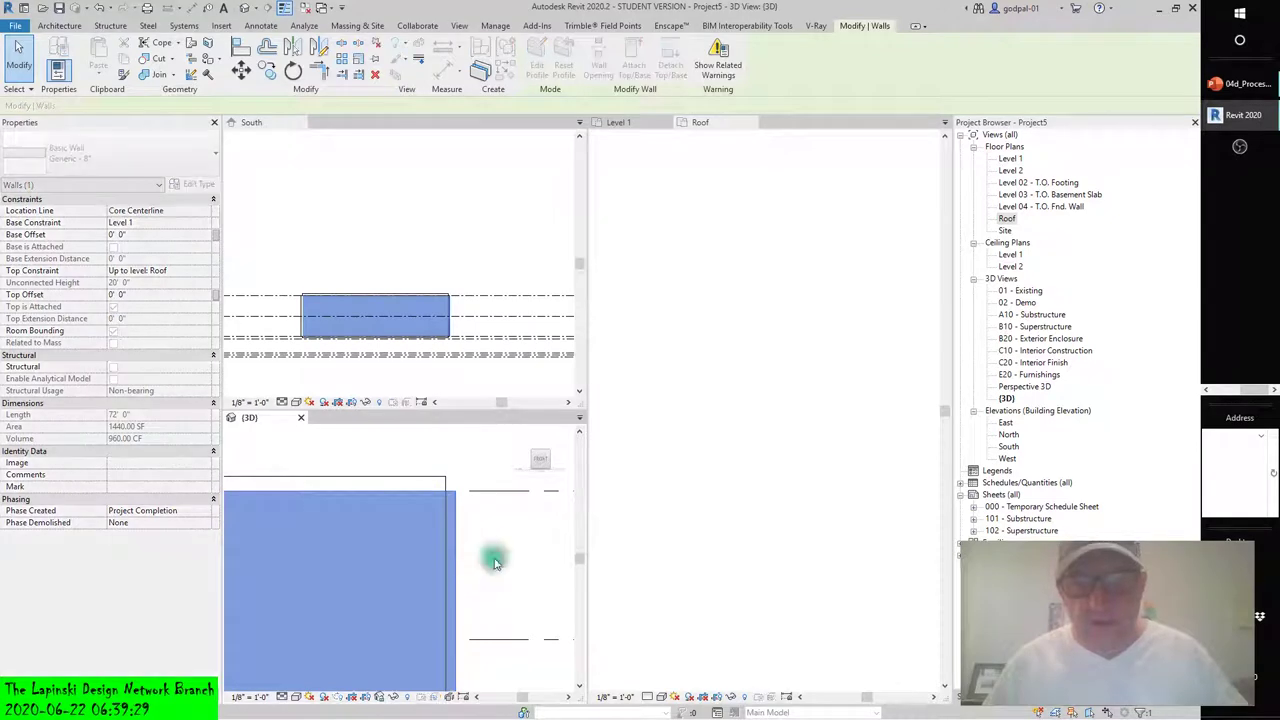
scroll(441, 415, down, 2)
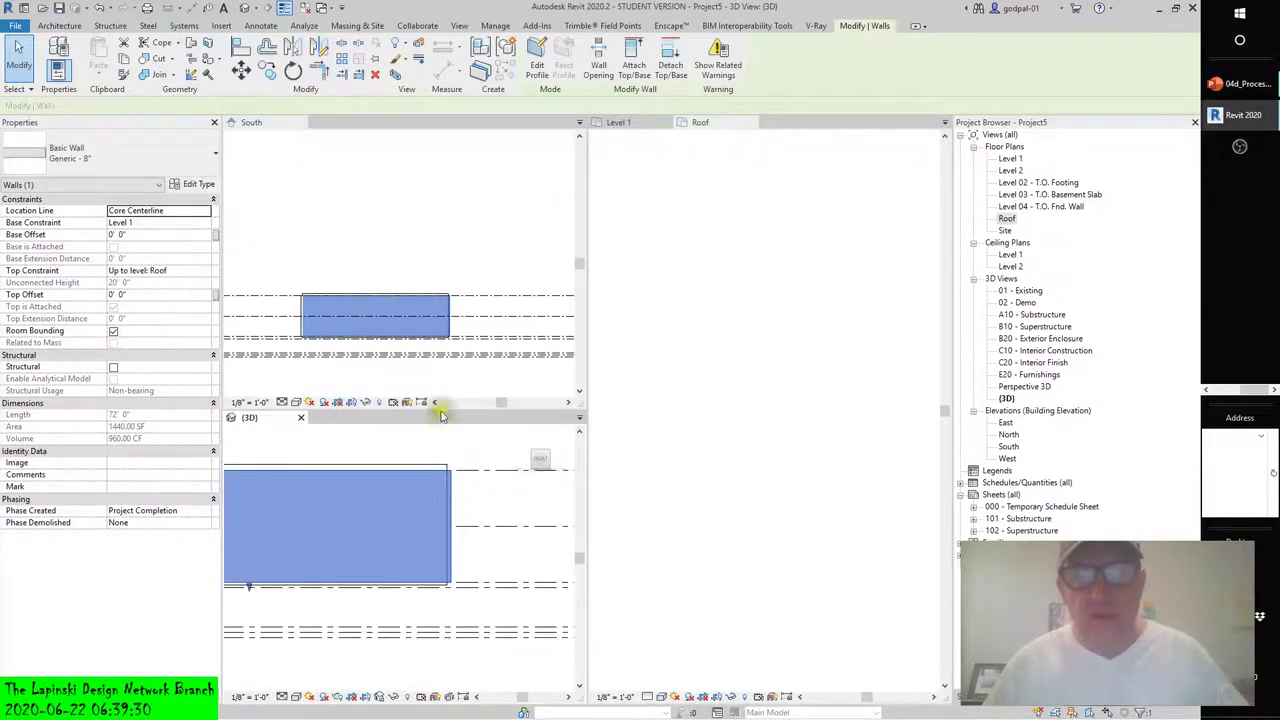
click(405, 311)
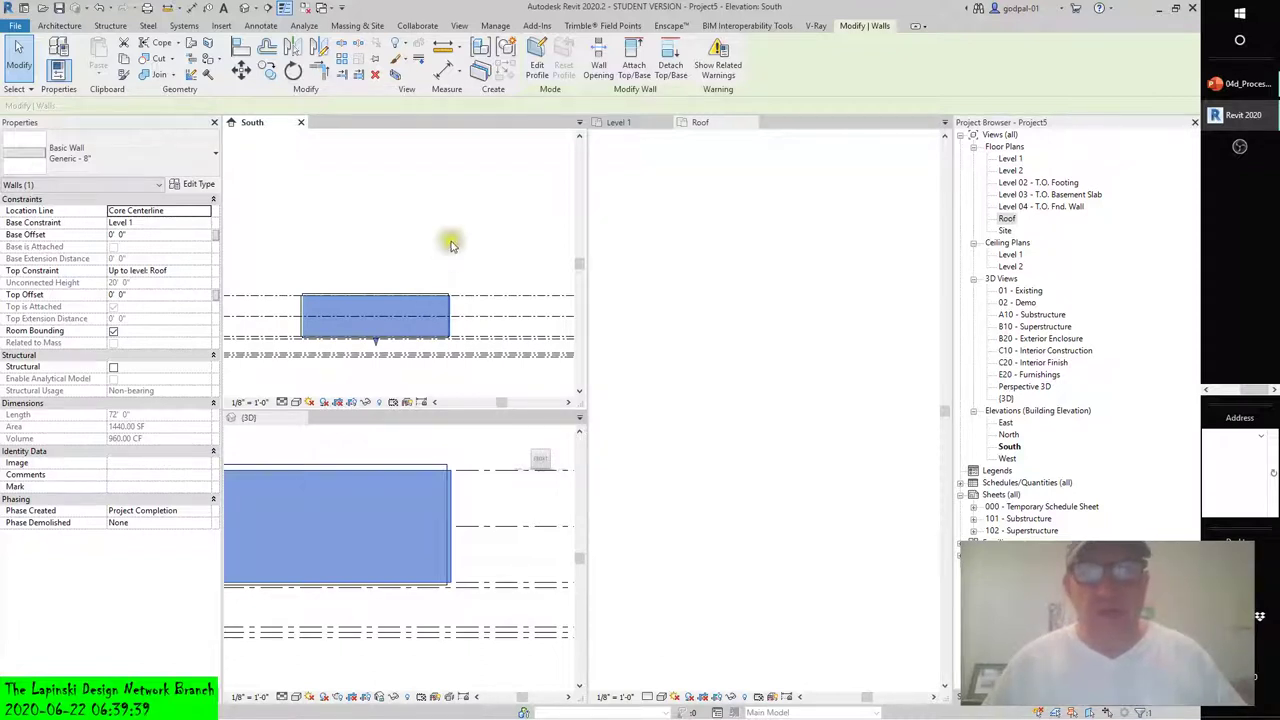
- Window-select all the walls in the Level 1 plan and delete them
click(631, 126)
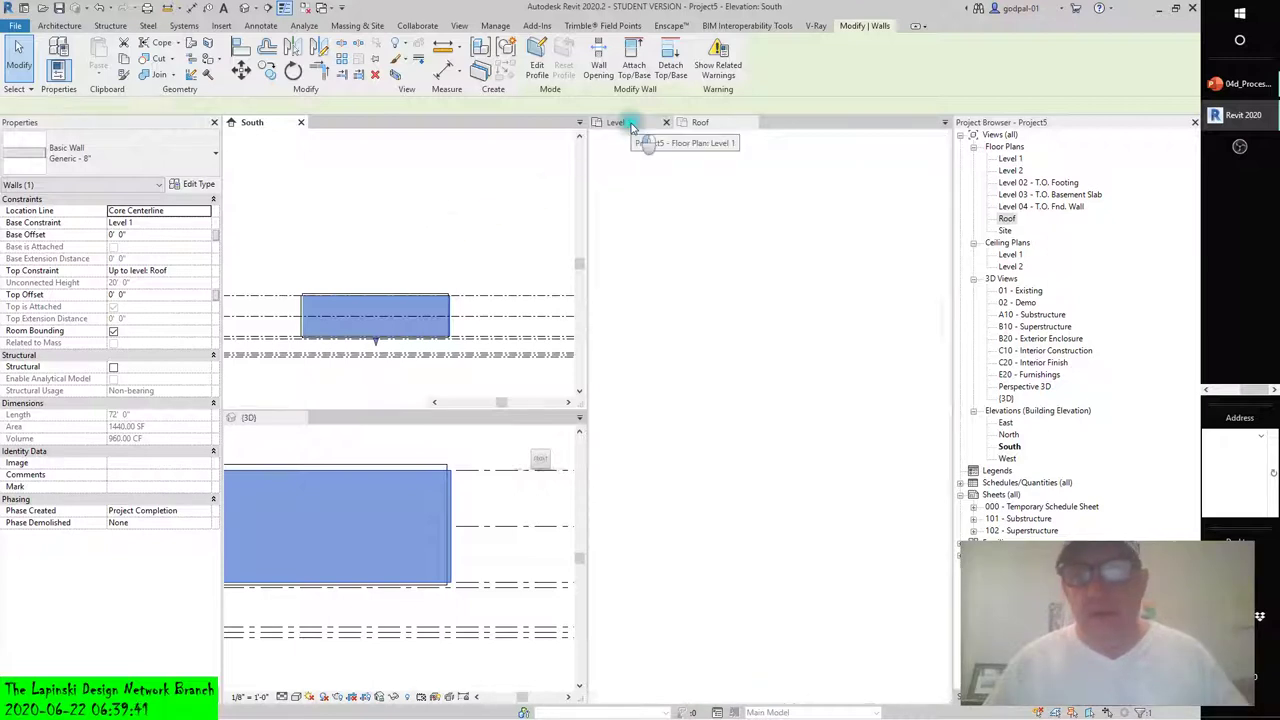
click(690, 330)
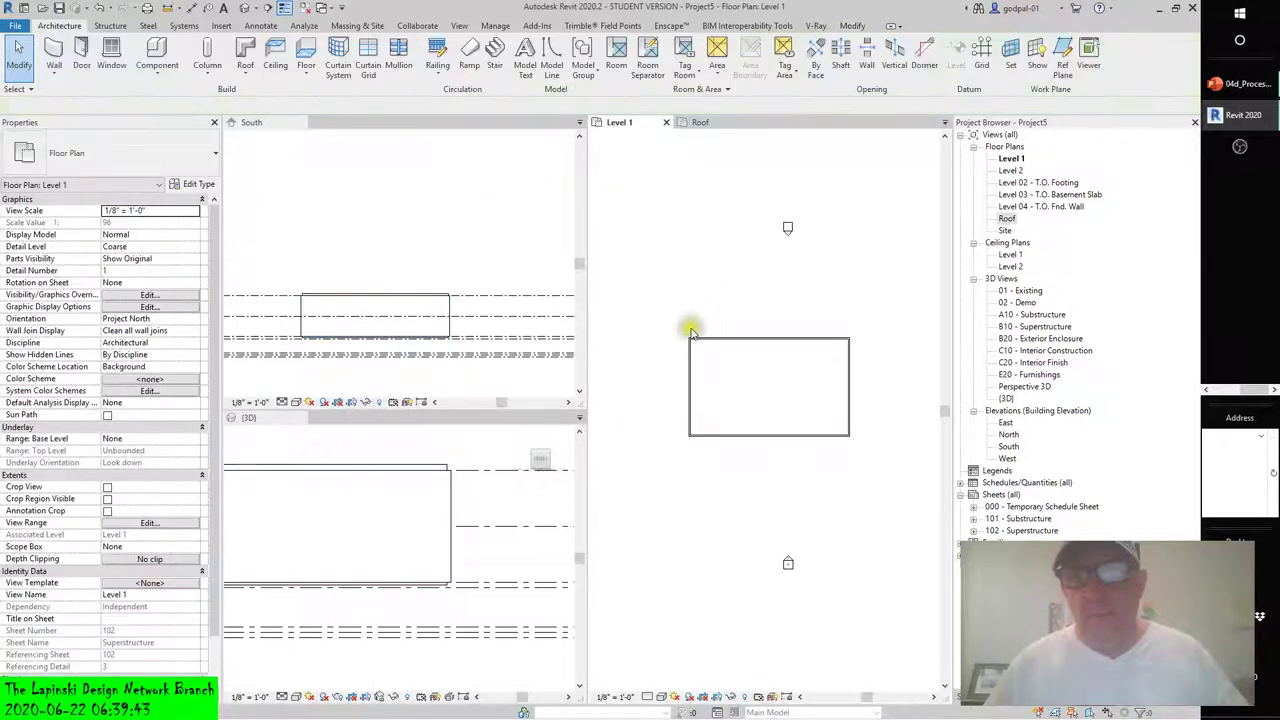
drag(661, 324, 858, 468)
key(Delete)
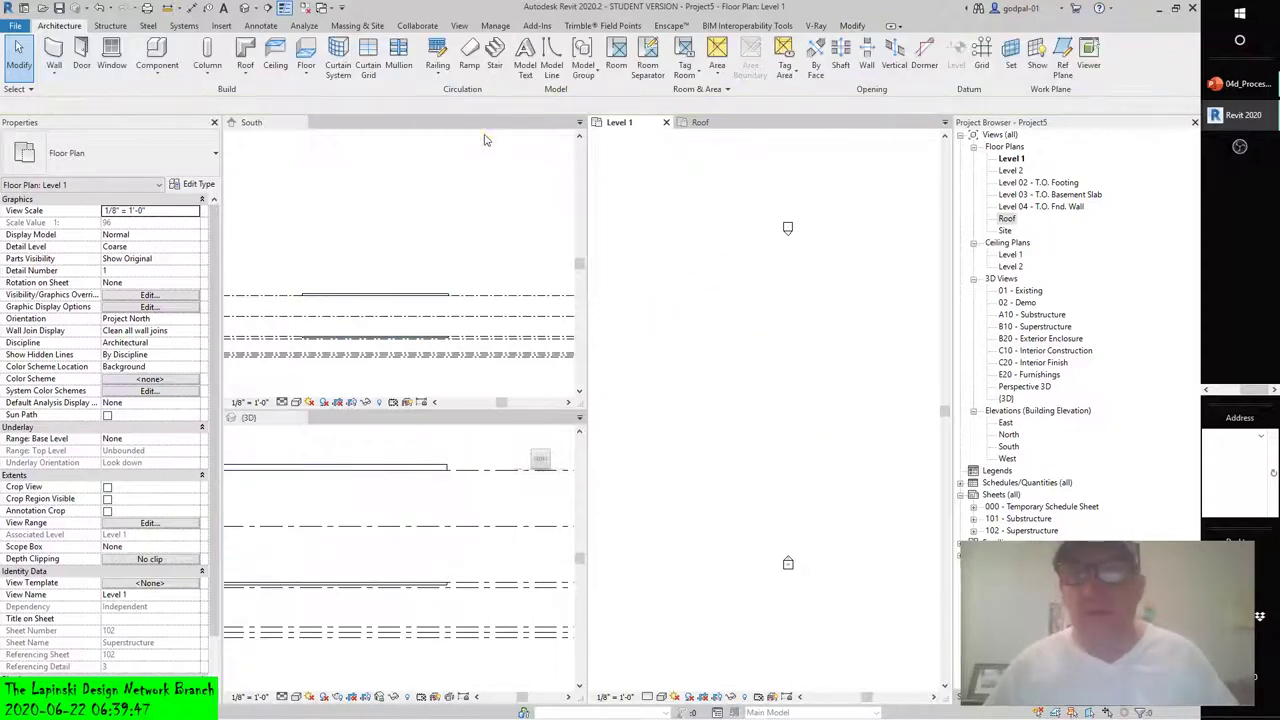
- Chain walls around an 84' by 60' outline with a 24' by 20' bottom notch, closing the loop
click(54, 55)
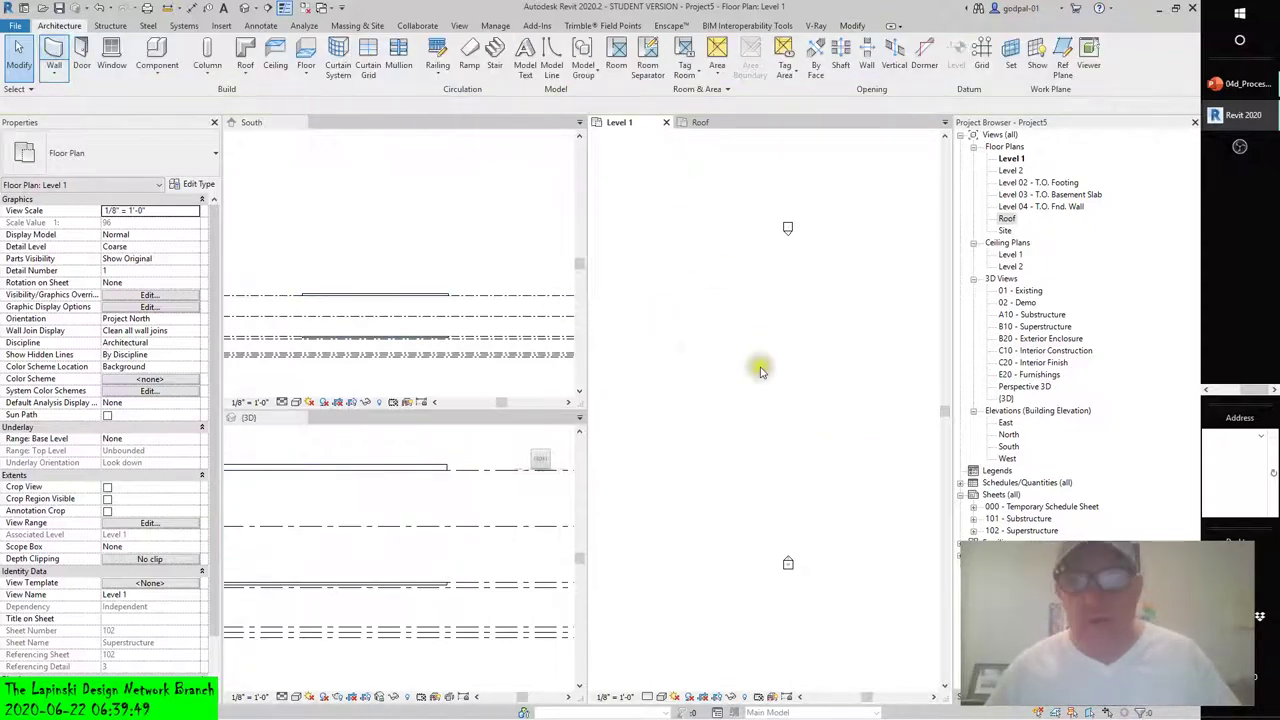
click(657, 479)
click(728, 479)
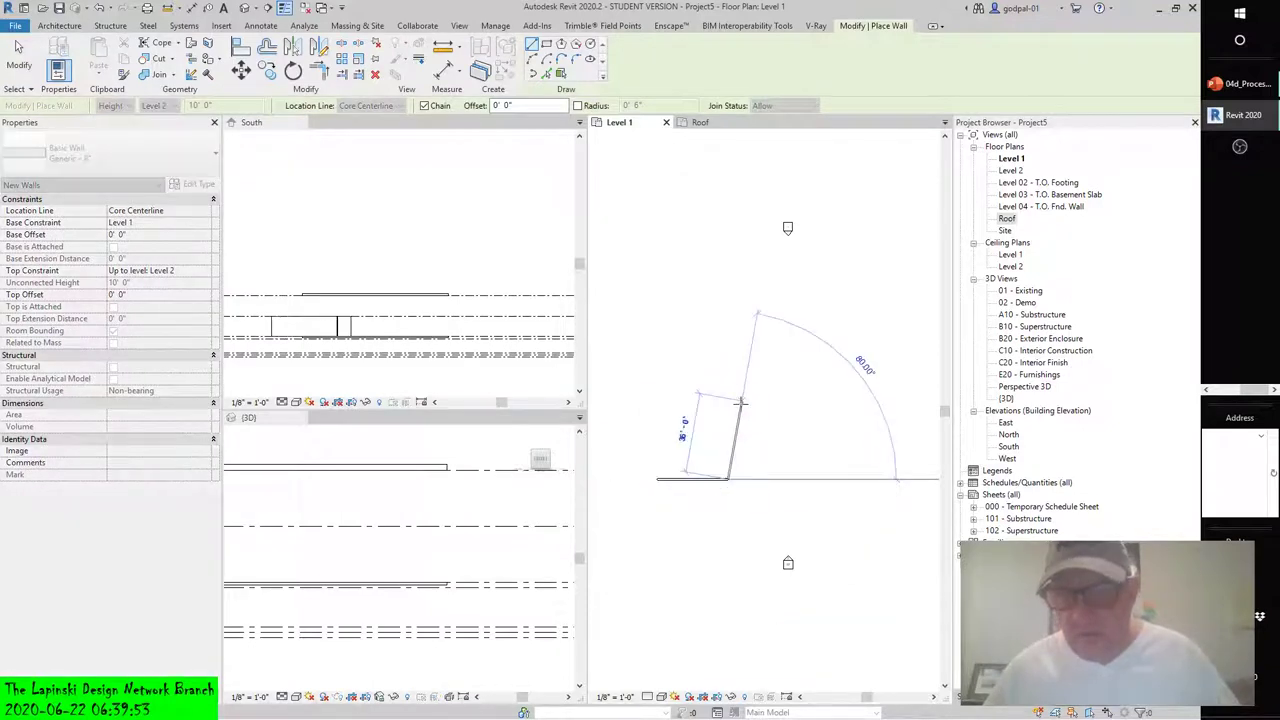
click(729, 435)
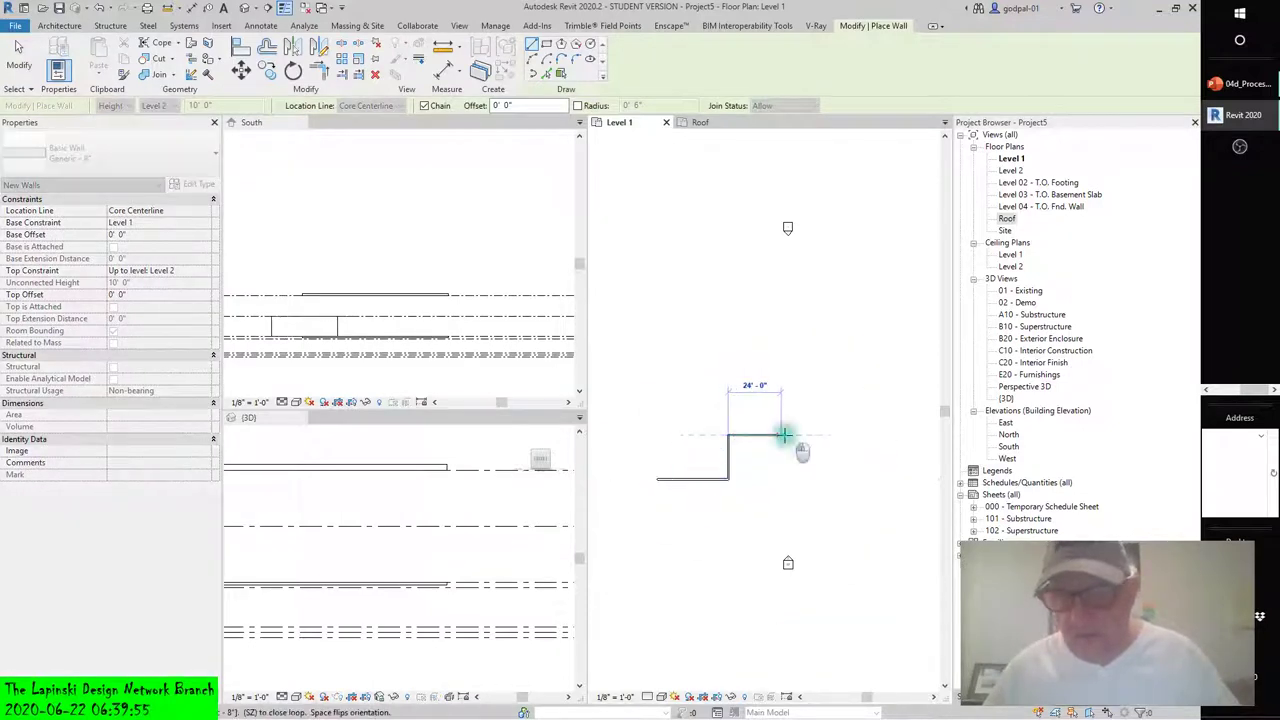
click(783, 435)
click(783, 479)
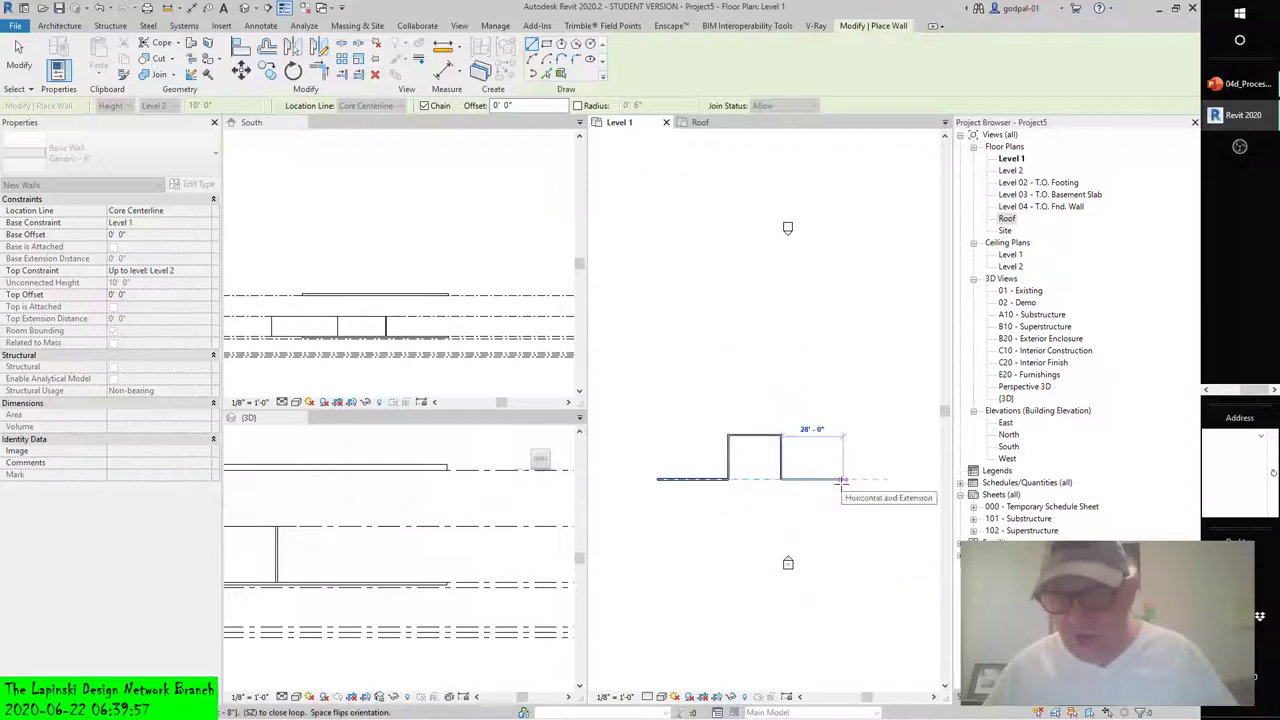
click(848, 372)
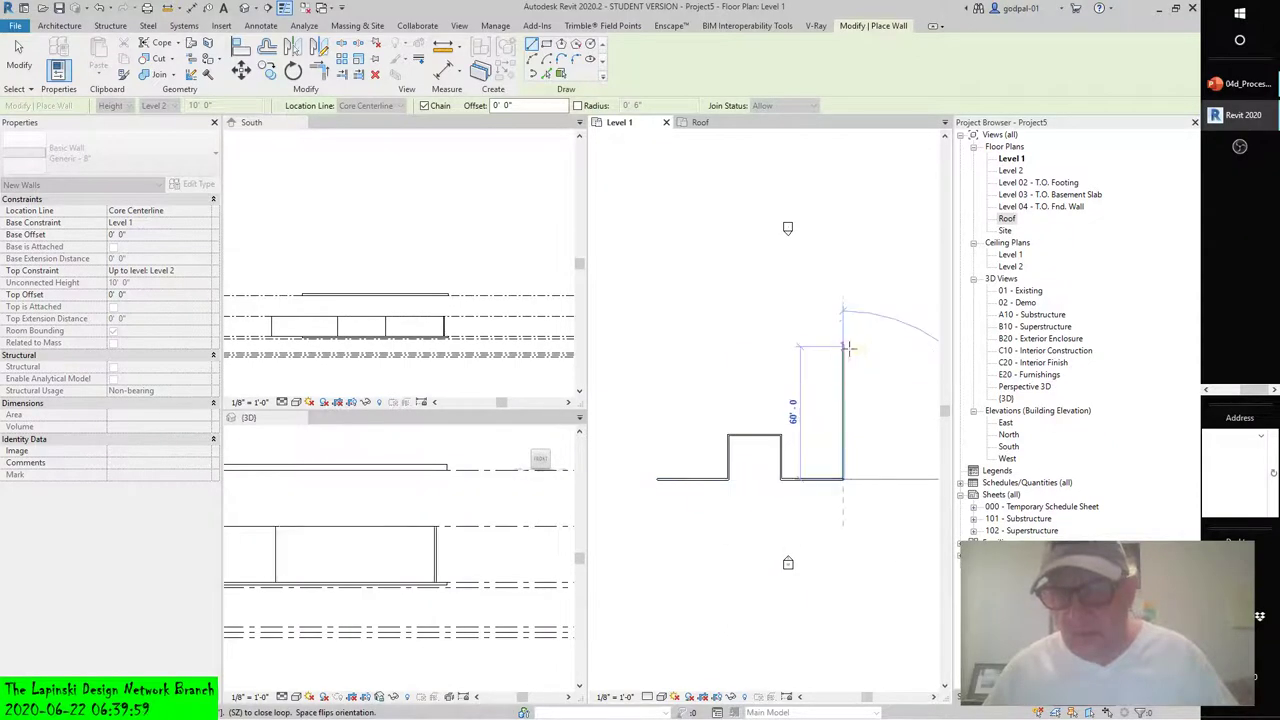
click(845, 348)
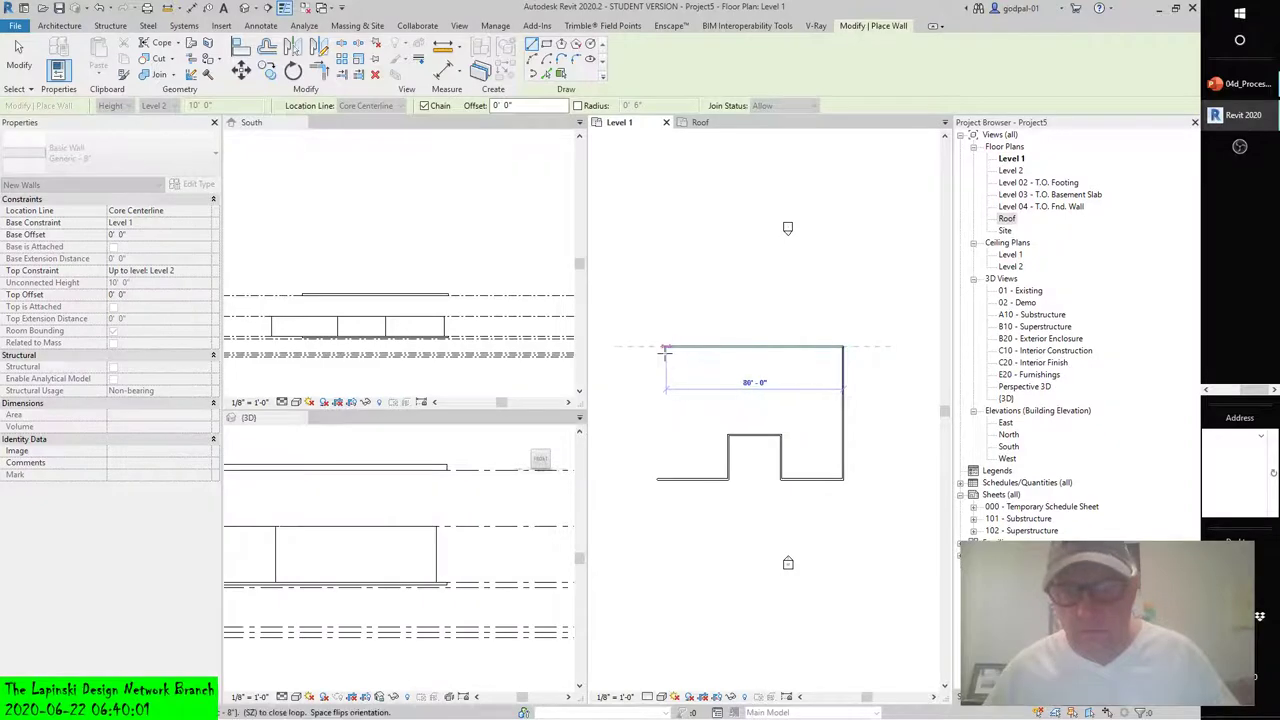
click(657, 348)
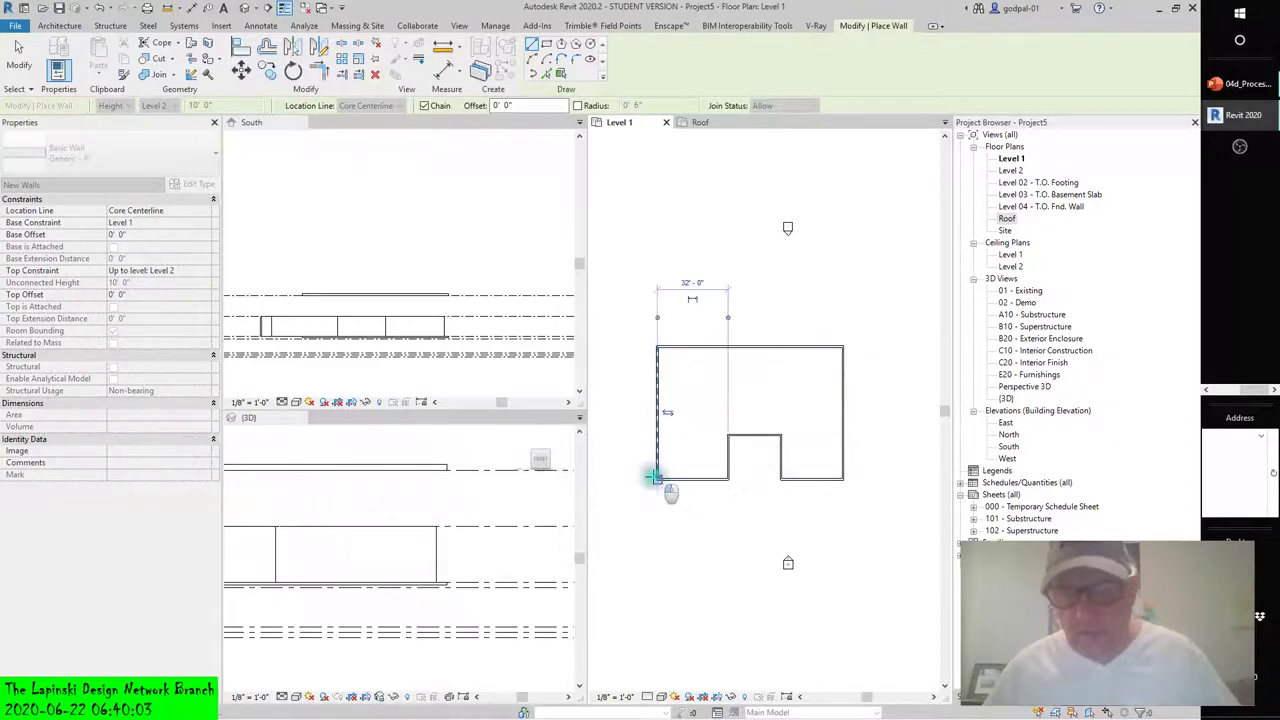
click(657, 479)
key(Escape)
key(Escape)
drag(714, 413, 790, 518)
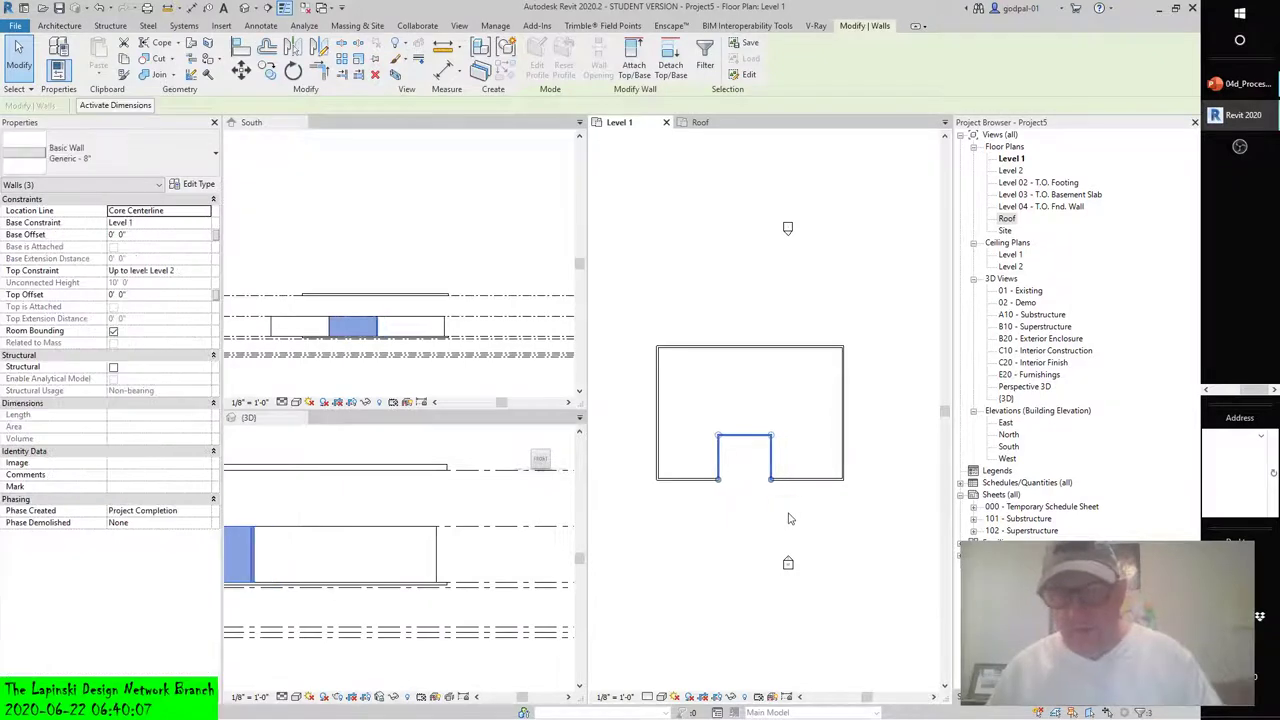
- Check the level line in the South elevation, then clear the selection
click(668, 222)
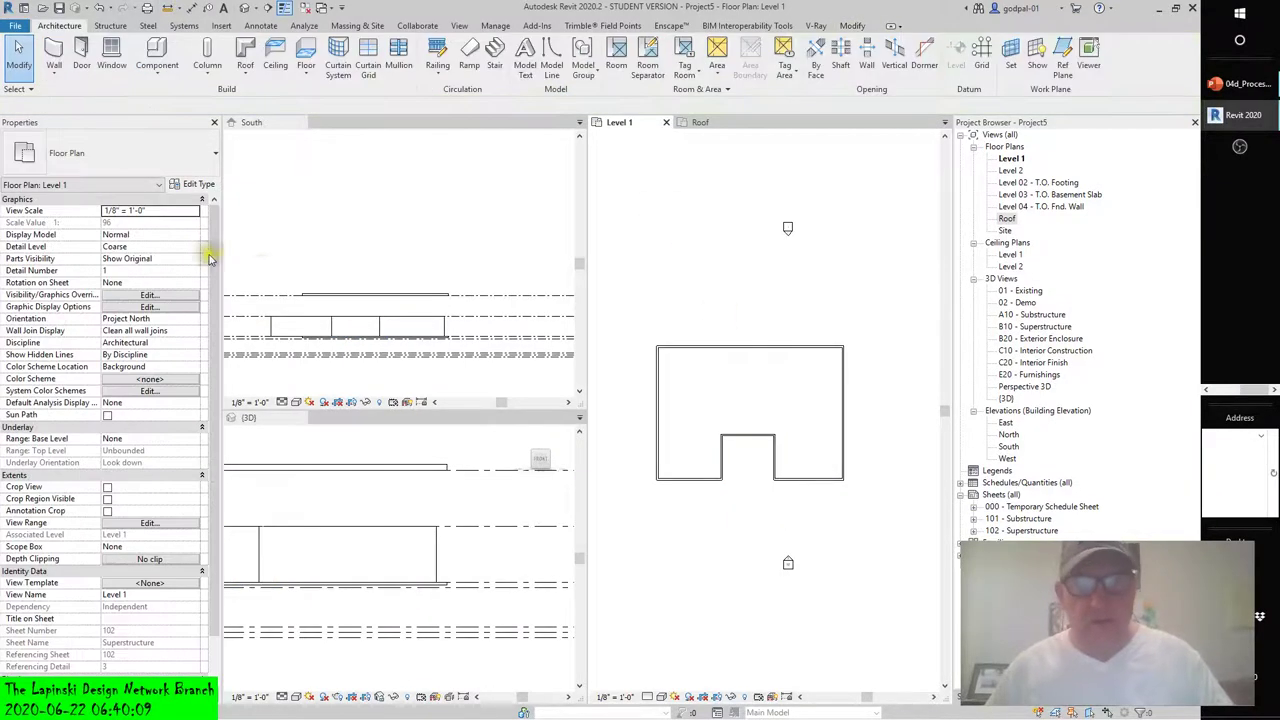
click(271, 275)
drag(286, 281, 457, 306)
click(551, 329)
- Set all new walls' top constraint to Up to level: Roof, then view the Roof and Level 1 plans
click(686, 406)
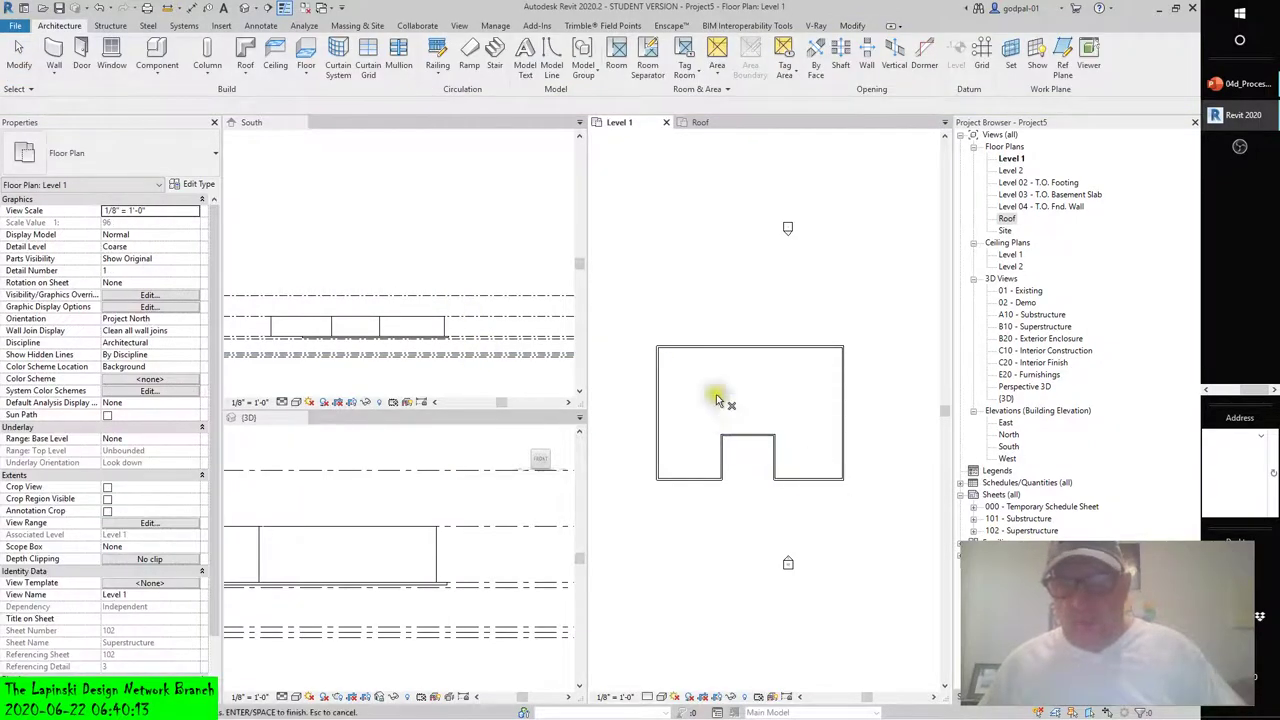
drag(627, 313, 829, 490)
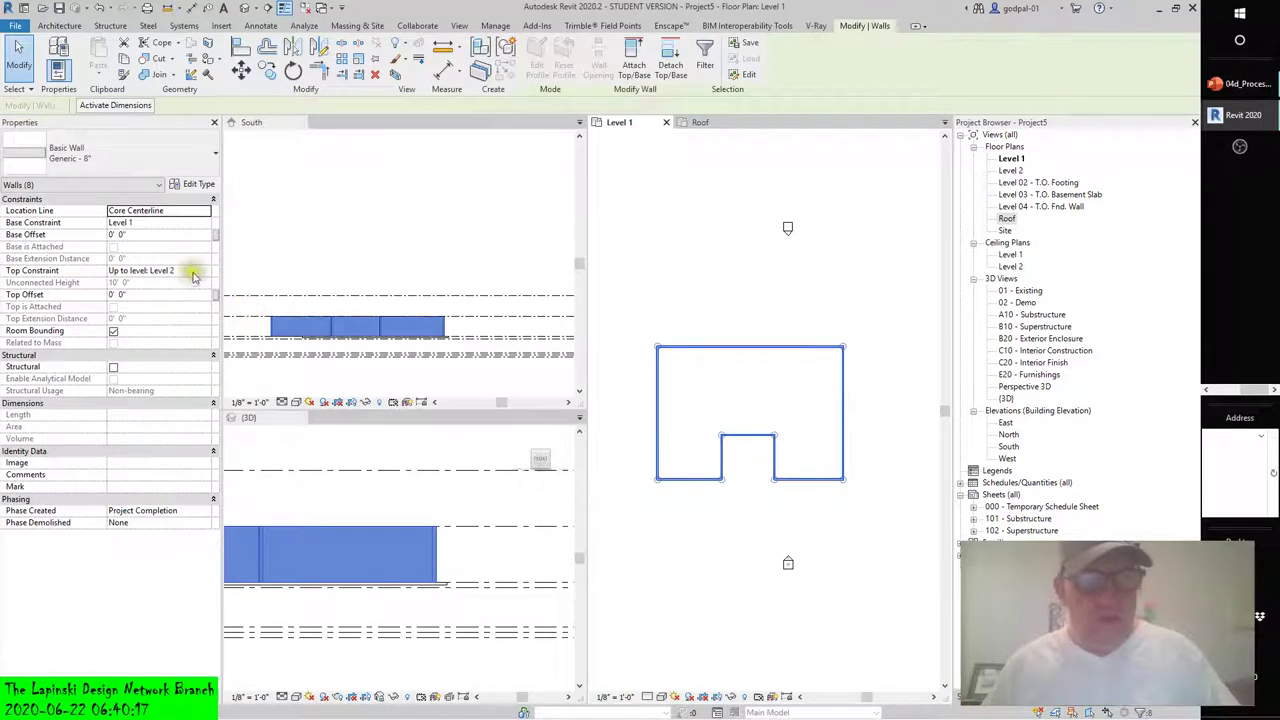
click(200, 272)
click(205, 272)
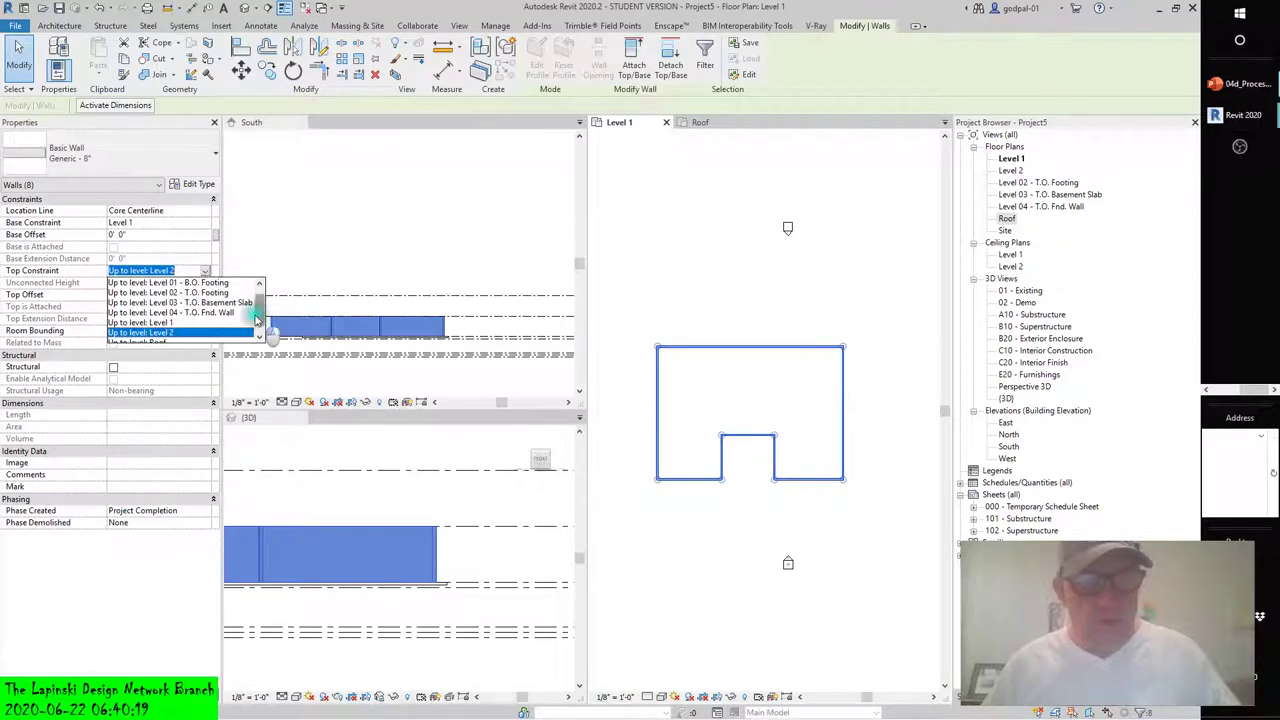
click(237, 338)
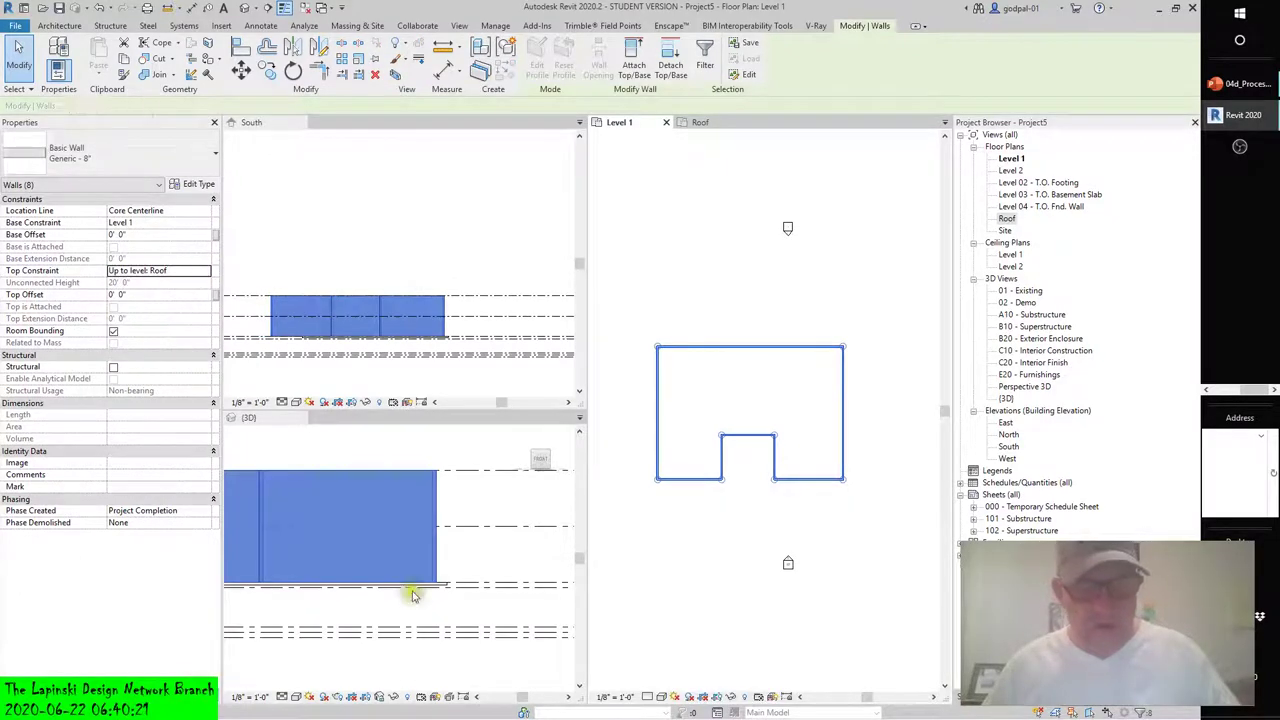
click(660, 289)
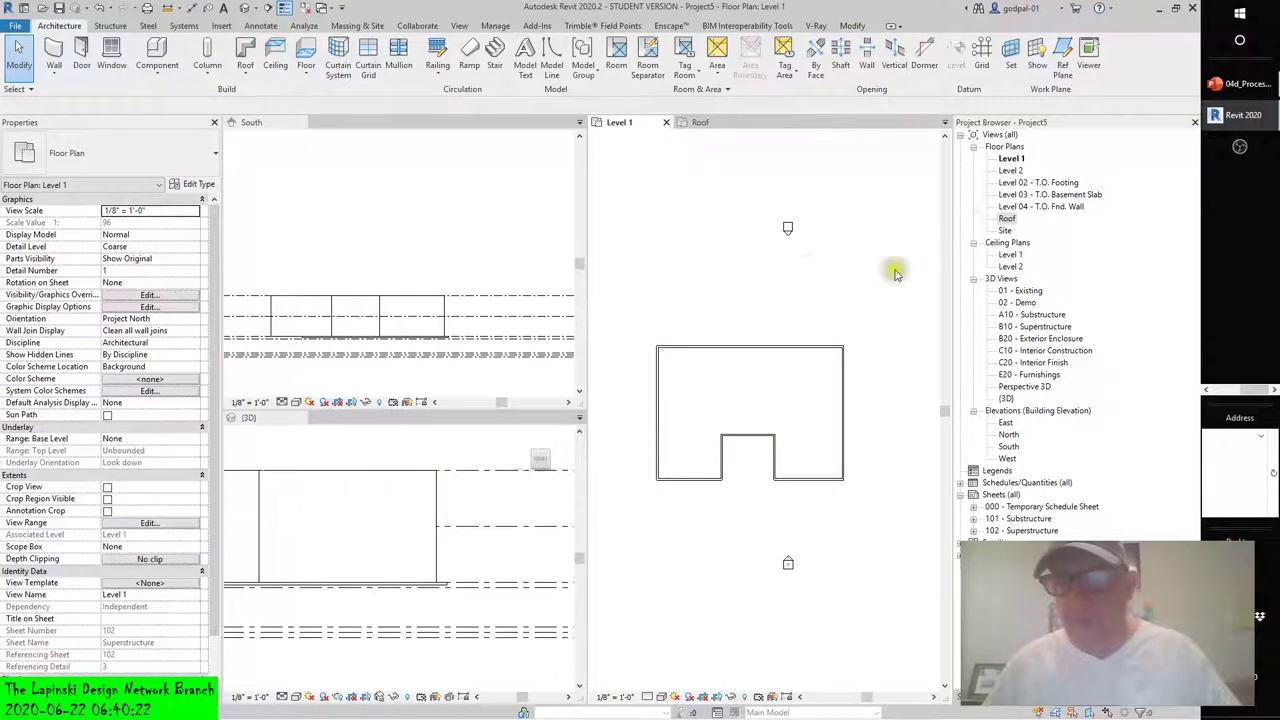
double_click(1006, 221)
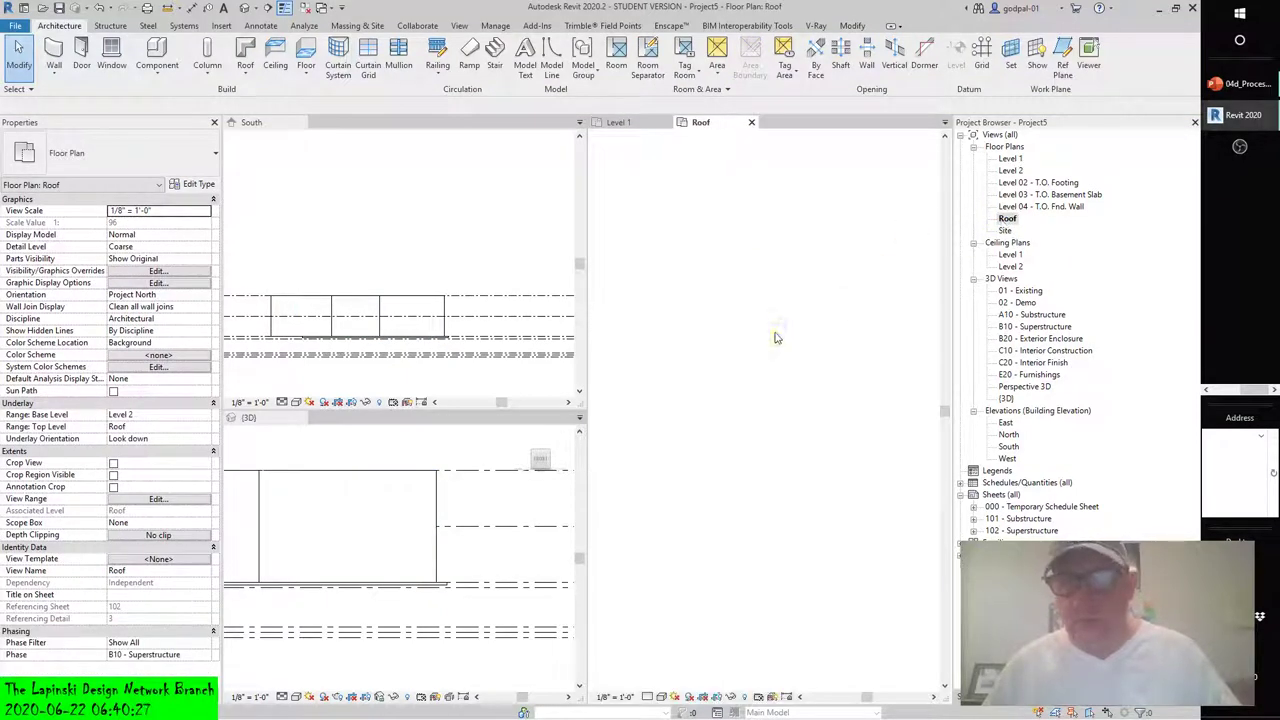
double_click(1012, 159)
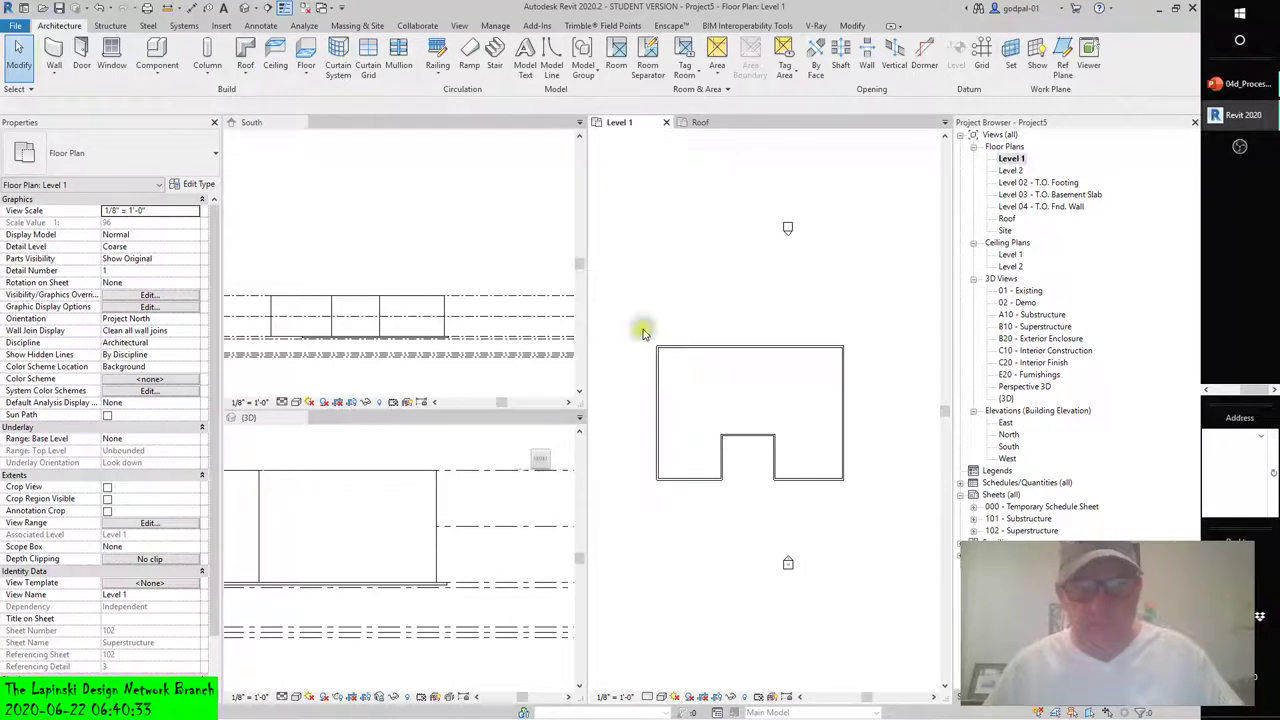
- Start a Roof by Footprint with a 2' 0" overhang
click(249, 72)
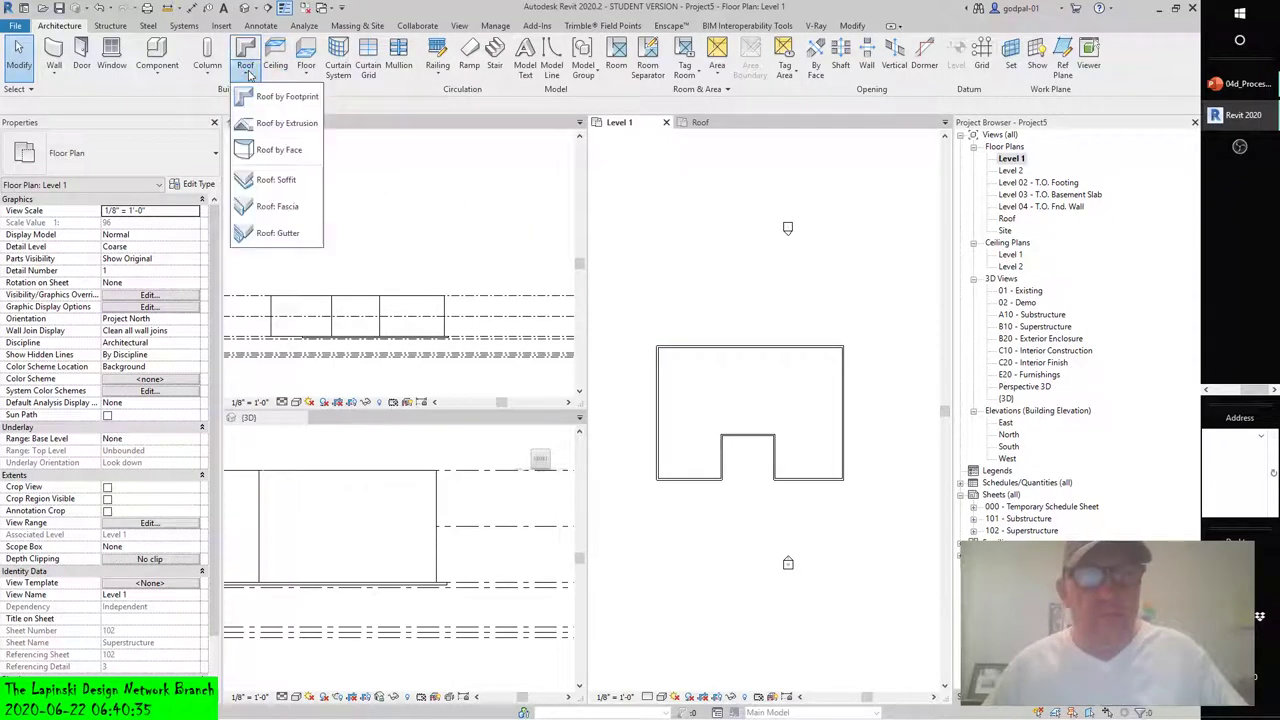
click(262, 97)
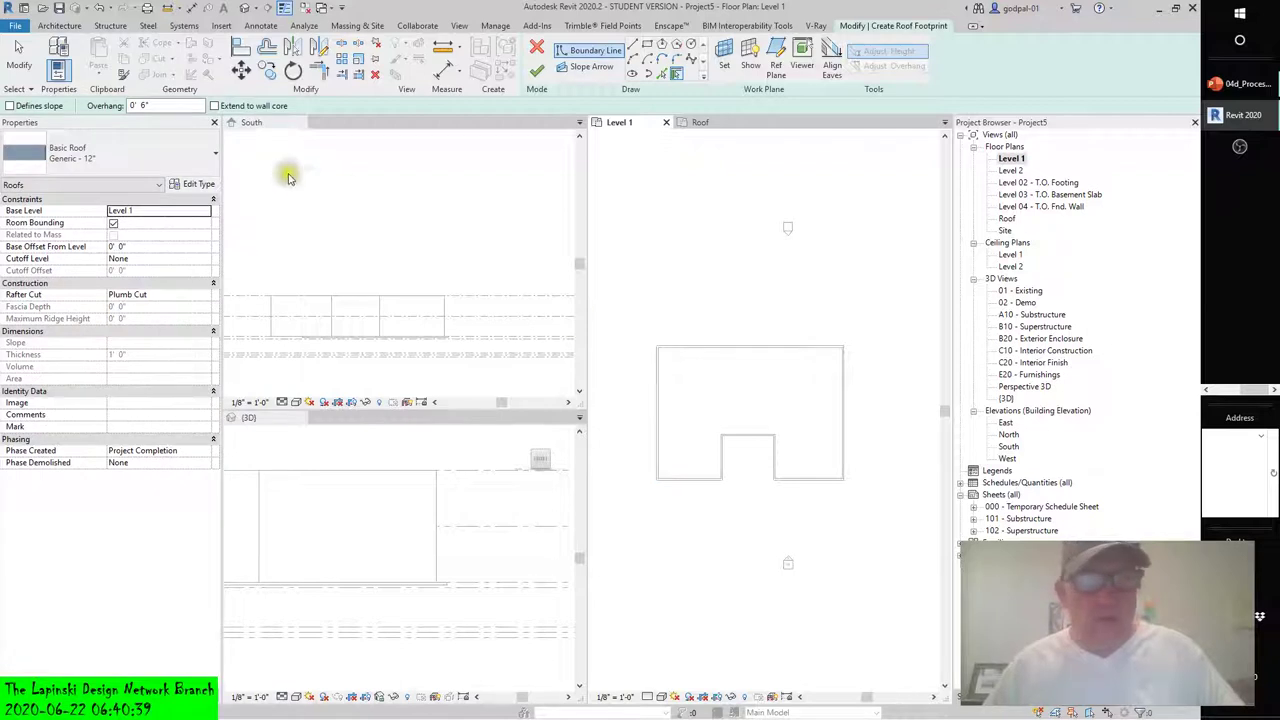
click(163, 104)
text(24)
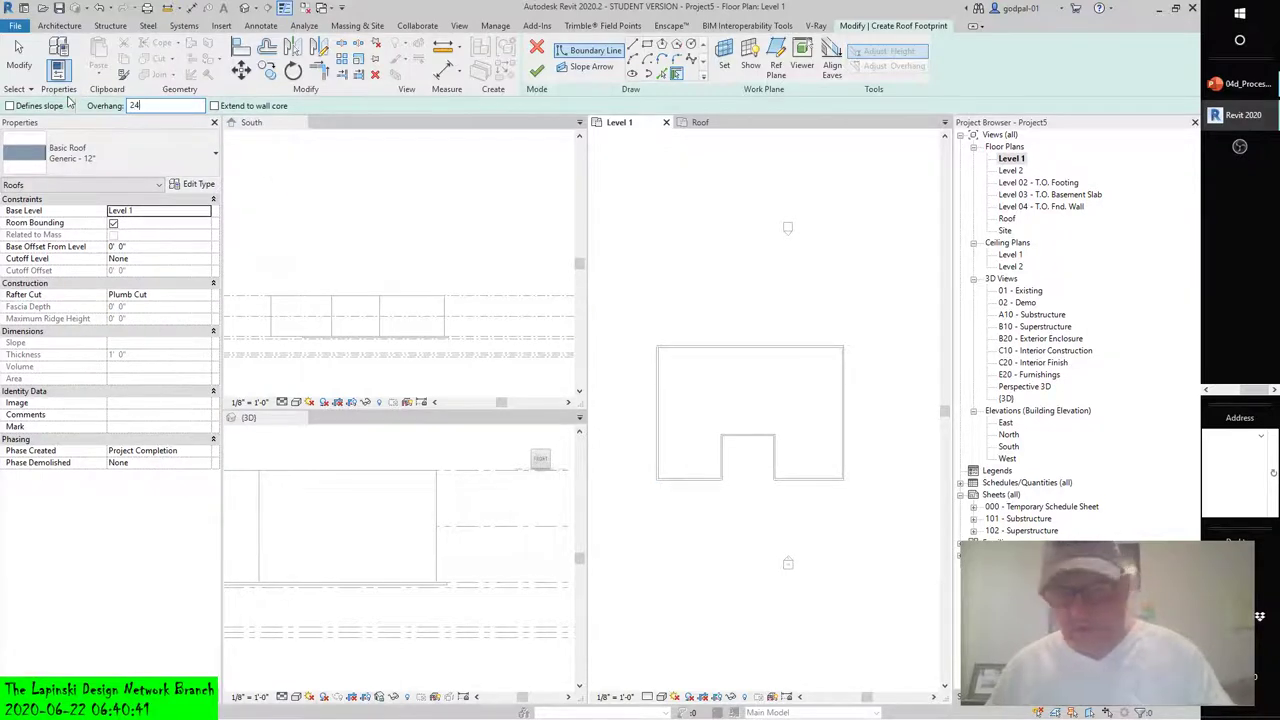
key(Return)
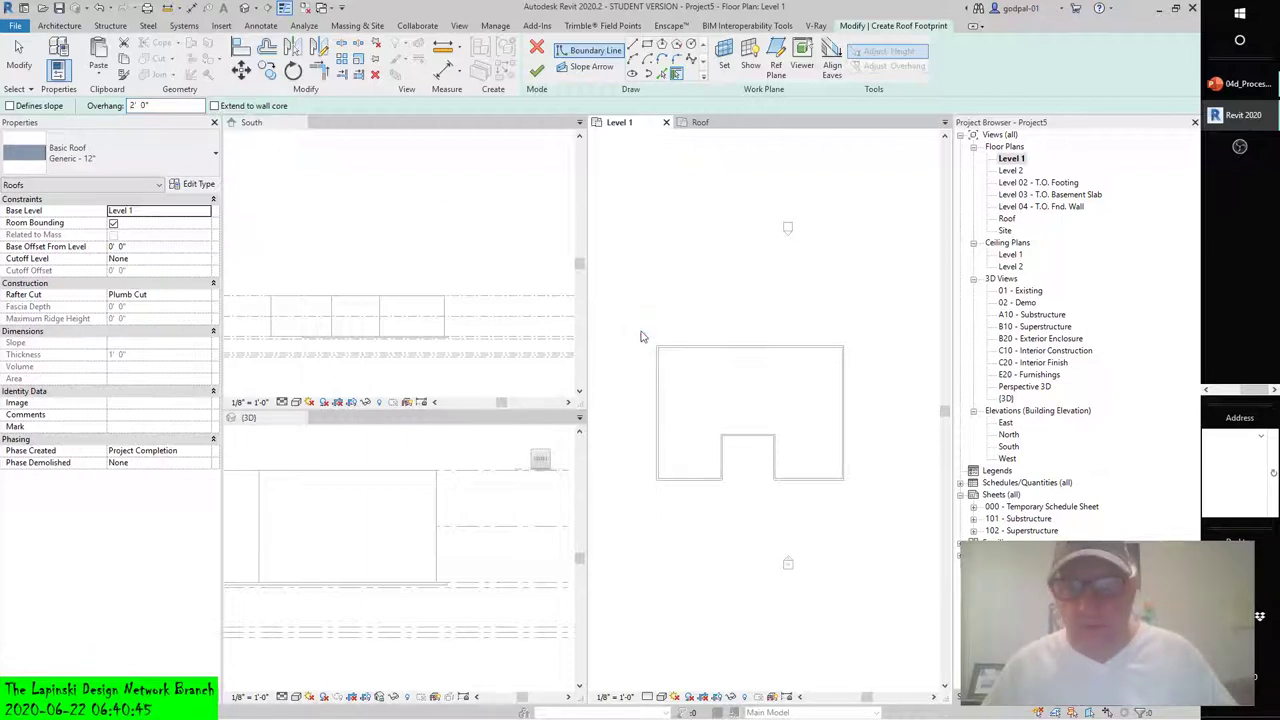
- Trace the top, right, bottom, notch and left walls as roof edges
click(693, 354)
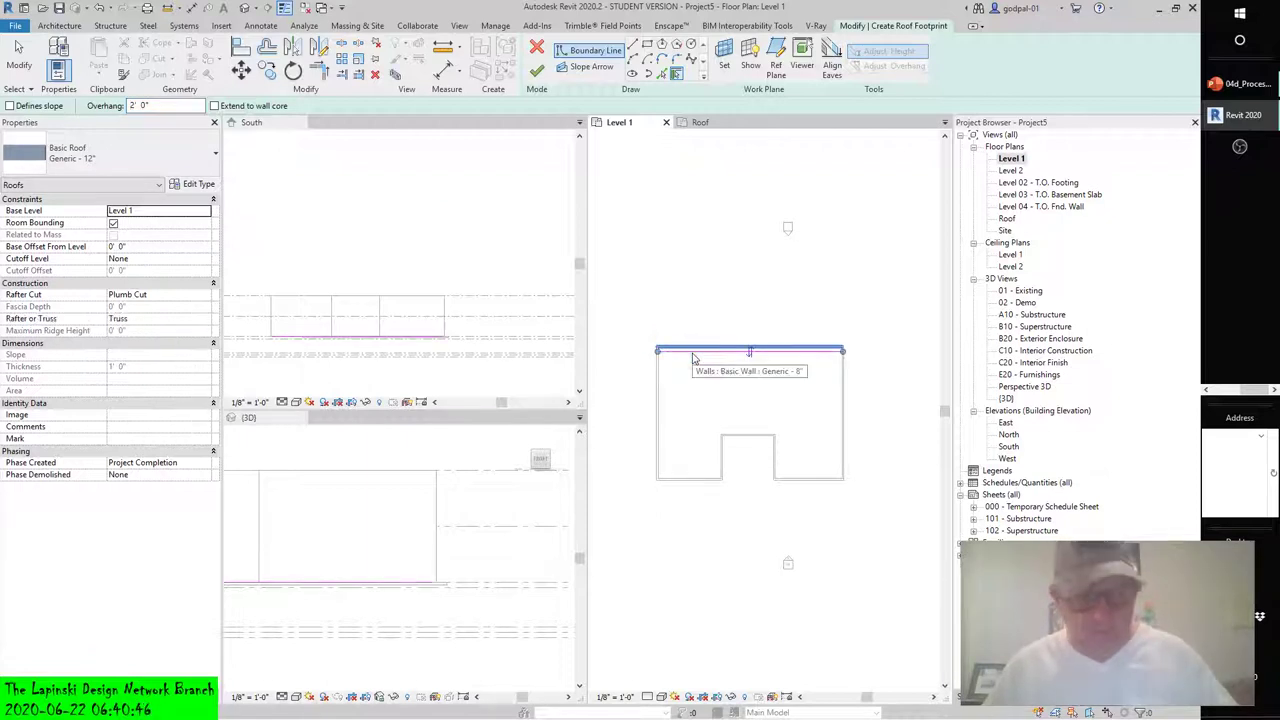
click(845, 421)
click(798, 479)
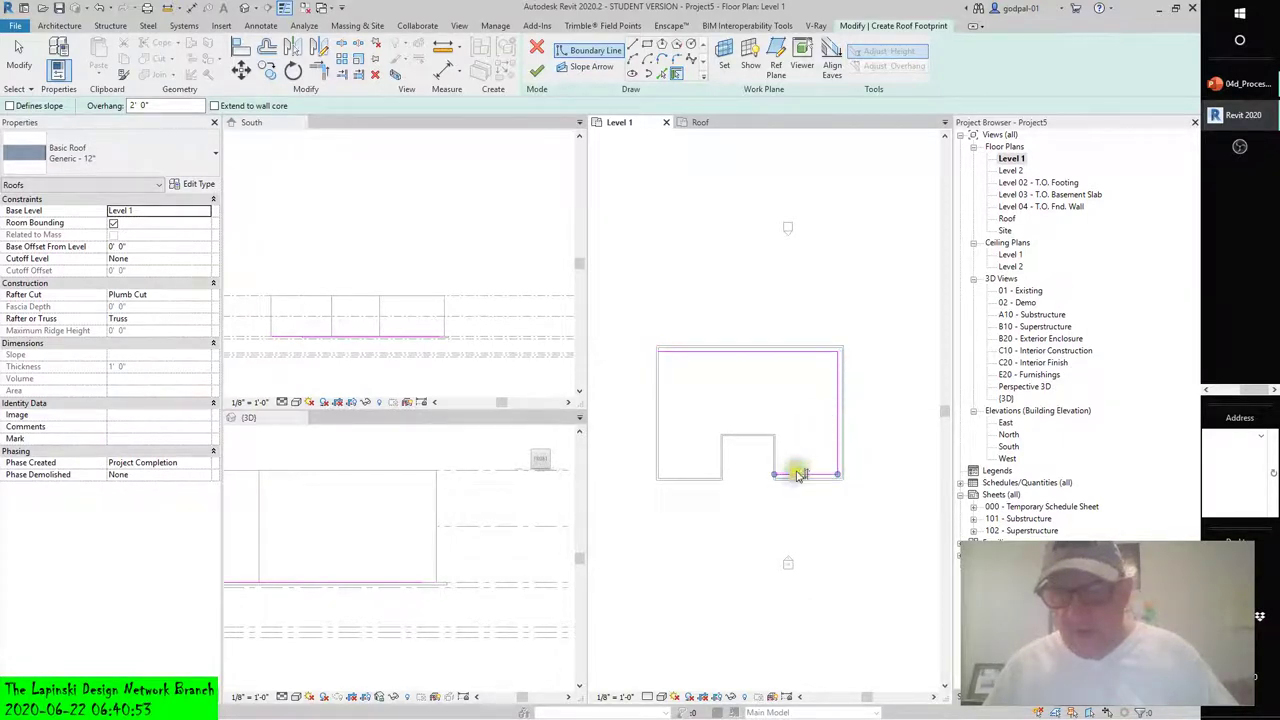
click(775, 450)
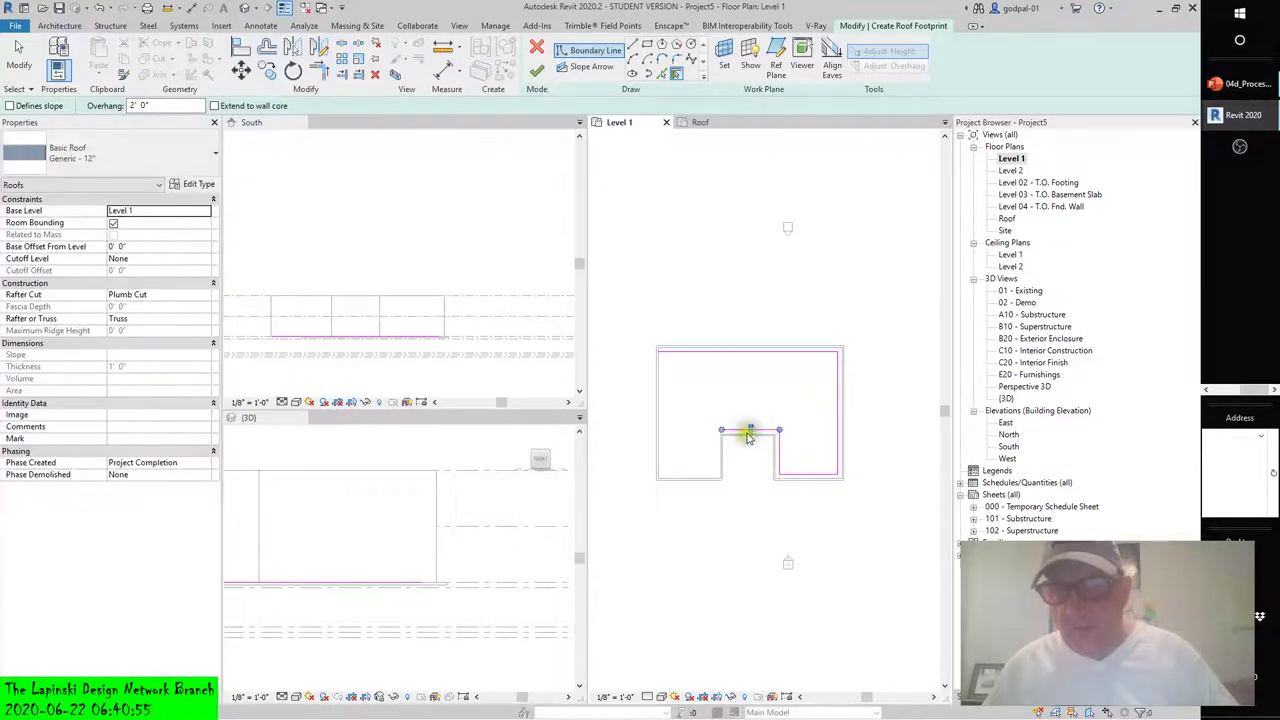
click(718, 452)
click(692, 478)
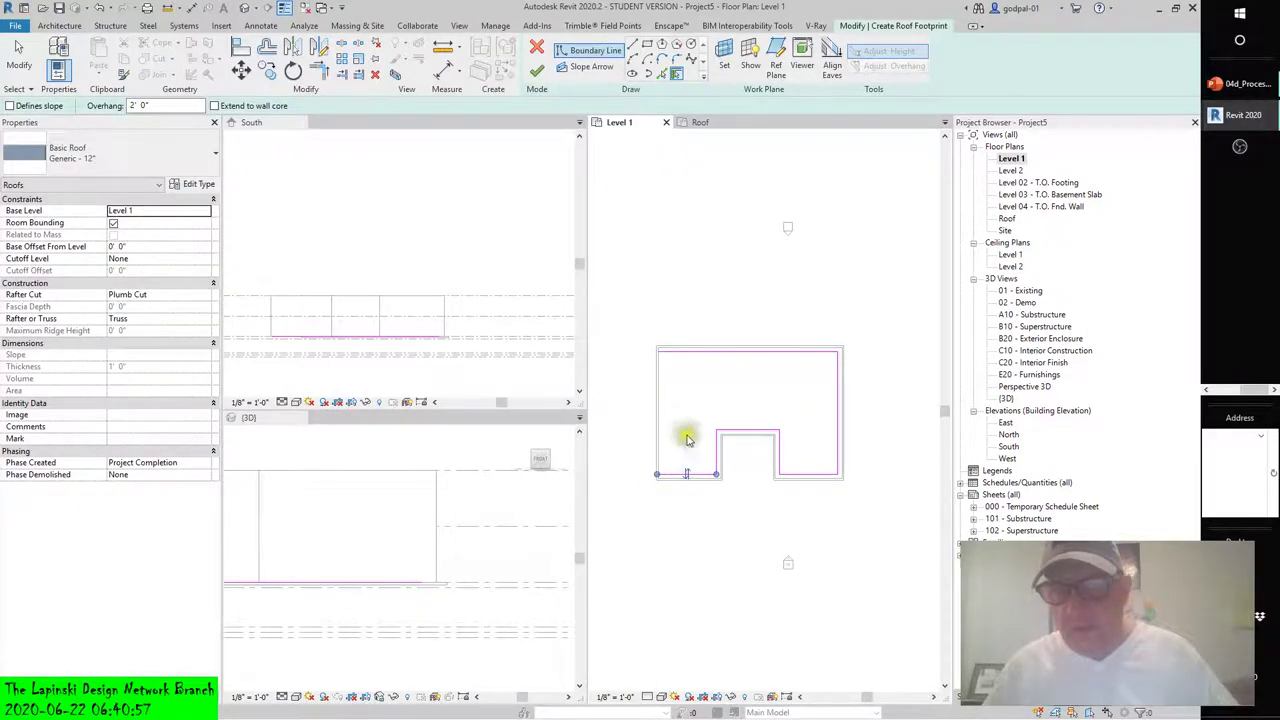
click(660, 420)
- Change the roof overhang to -36"
click(150, 105)
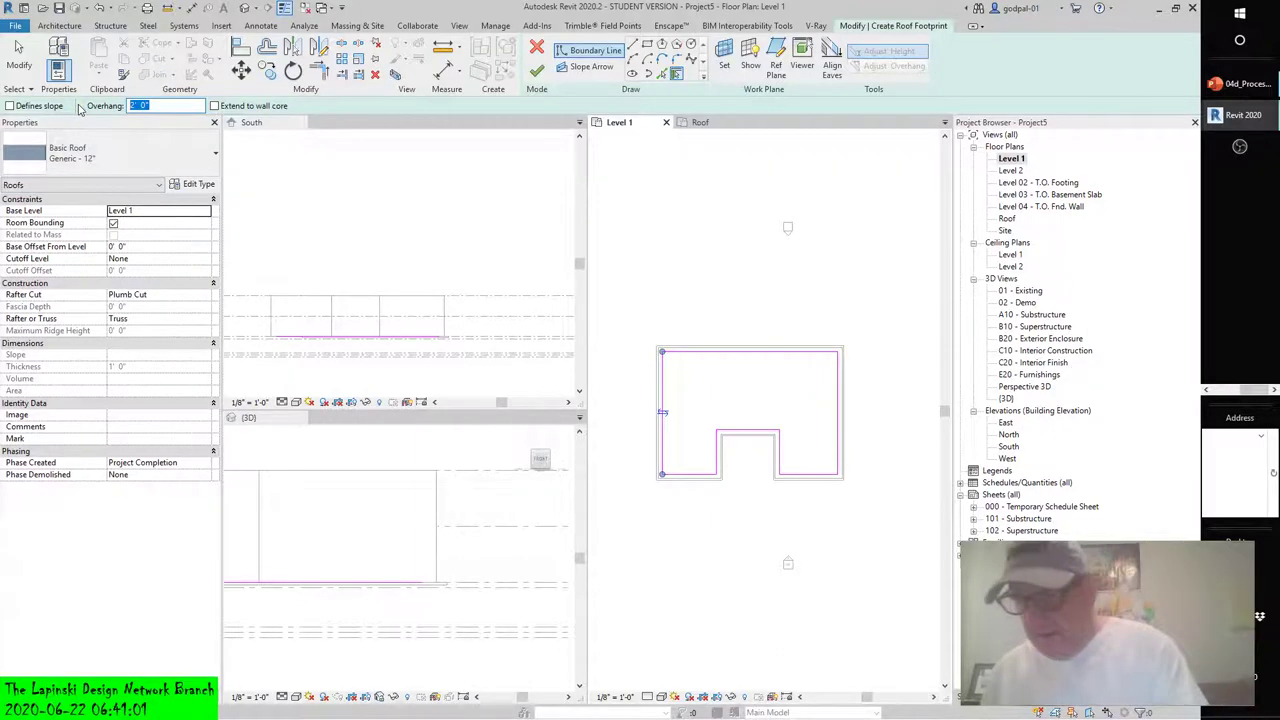
text(-36")
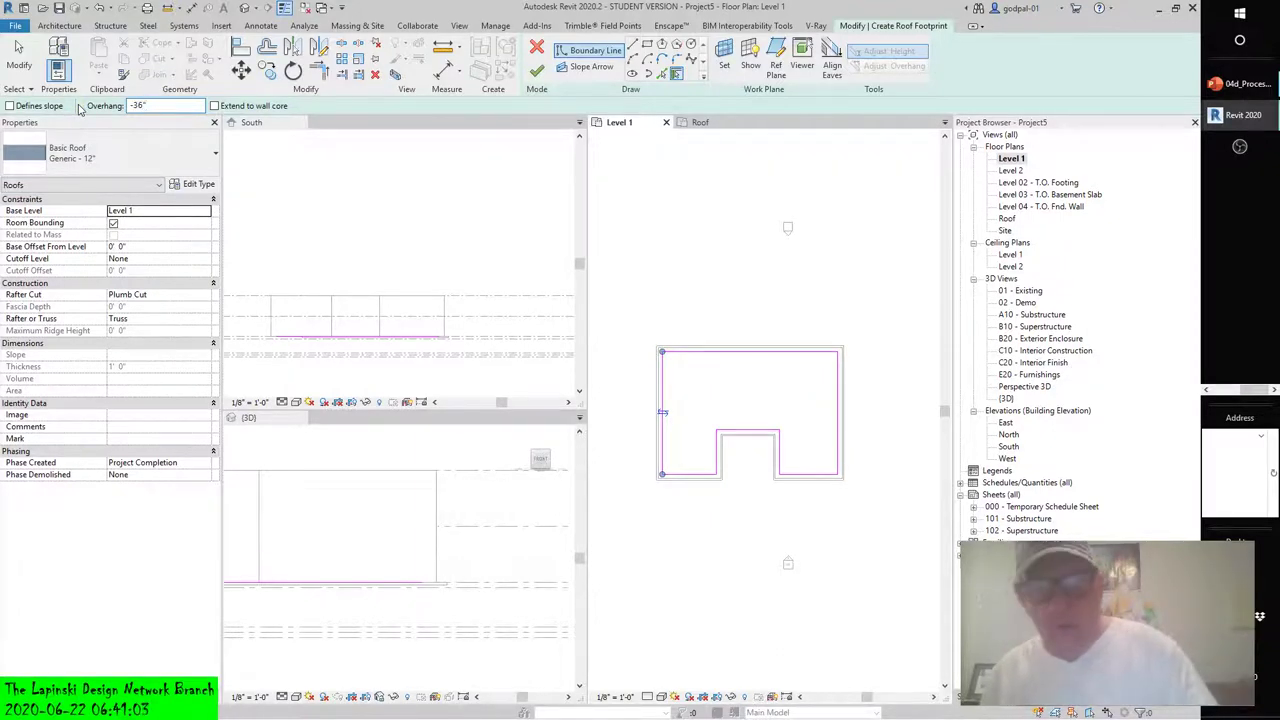
key(Return)
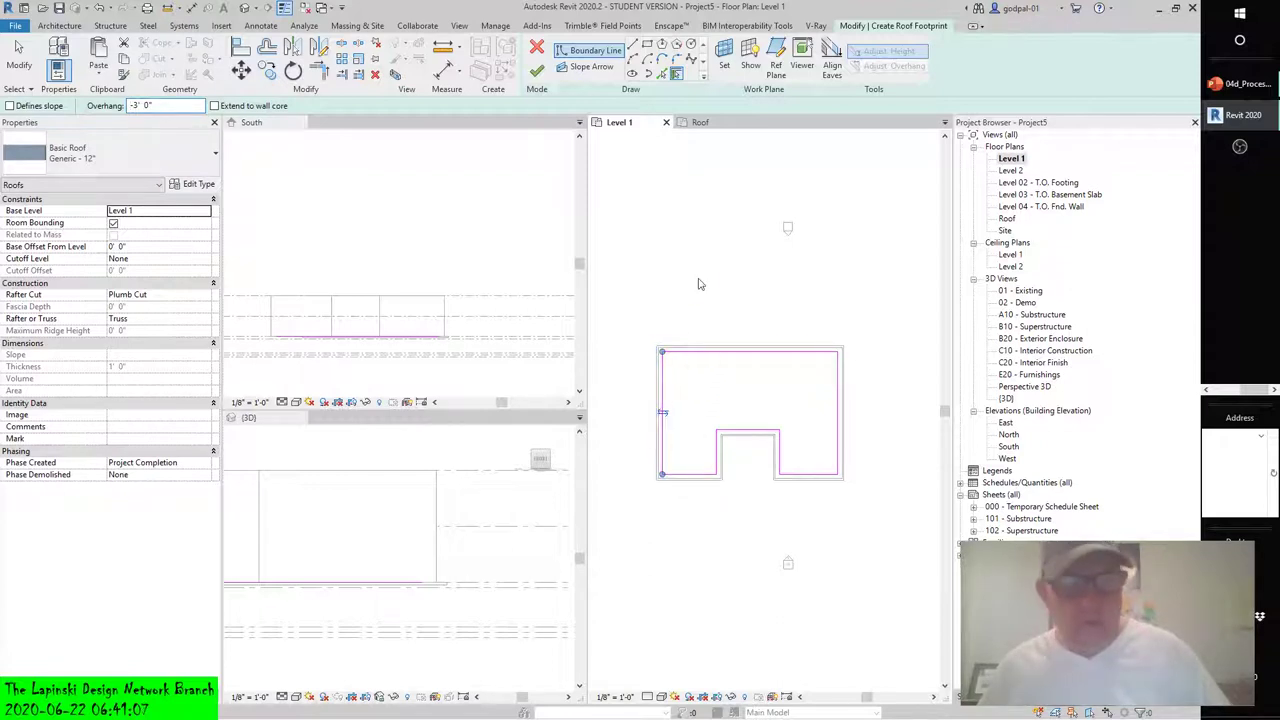
key(ctrl+a)
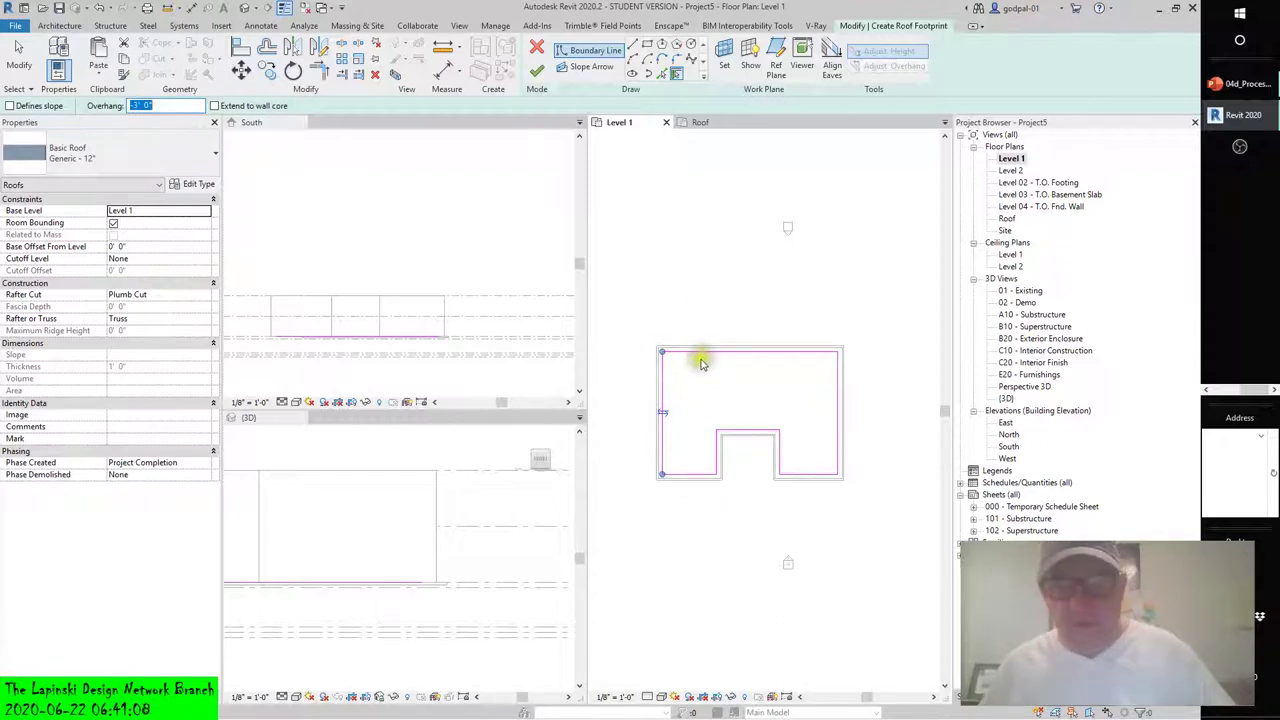
click(685, 268)
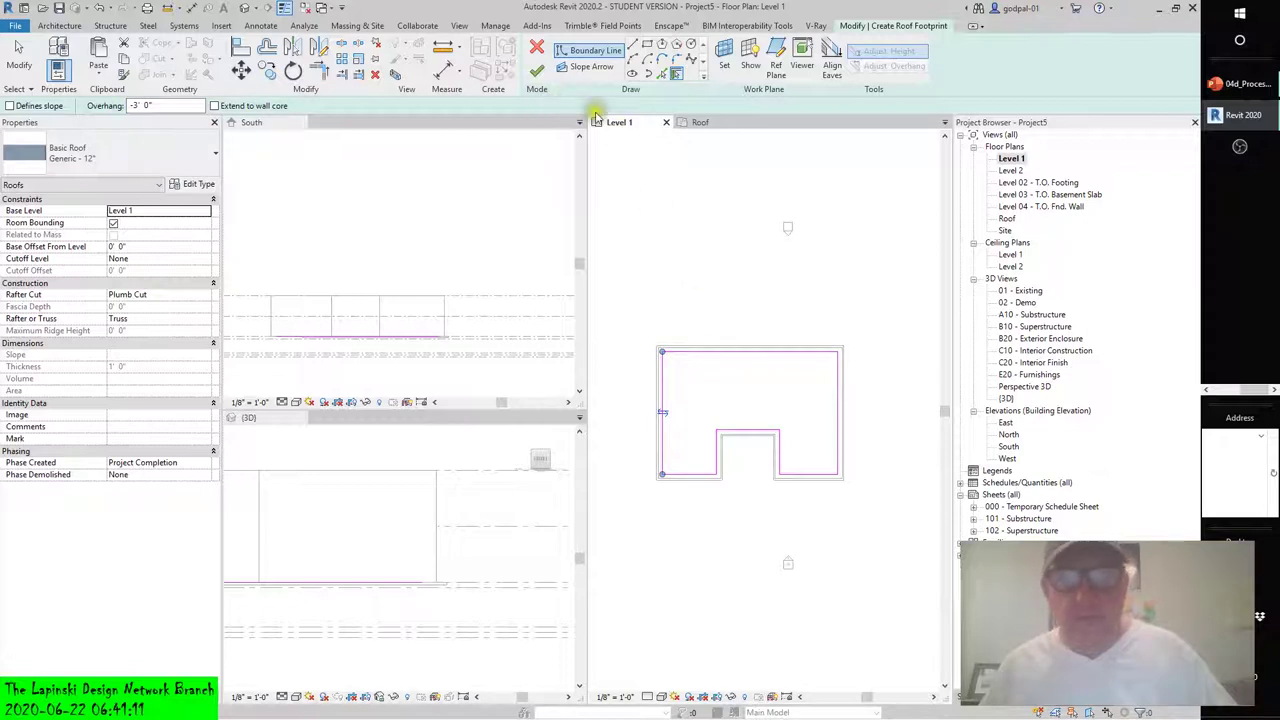
click(665, 365)
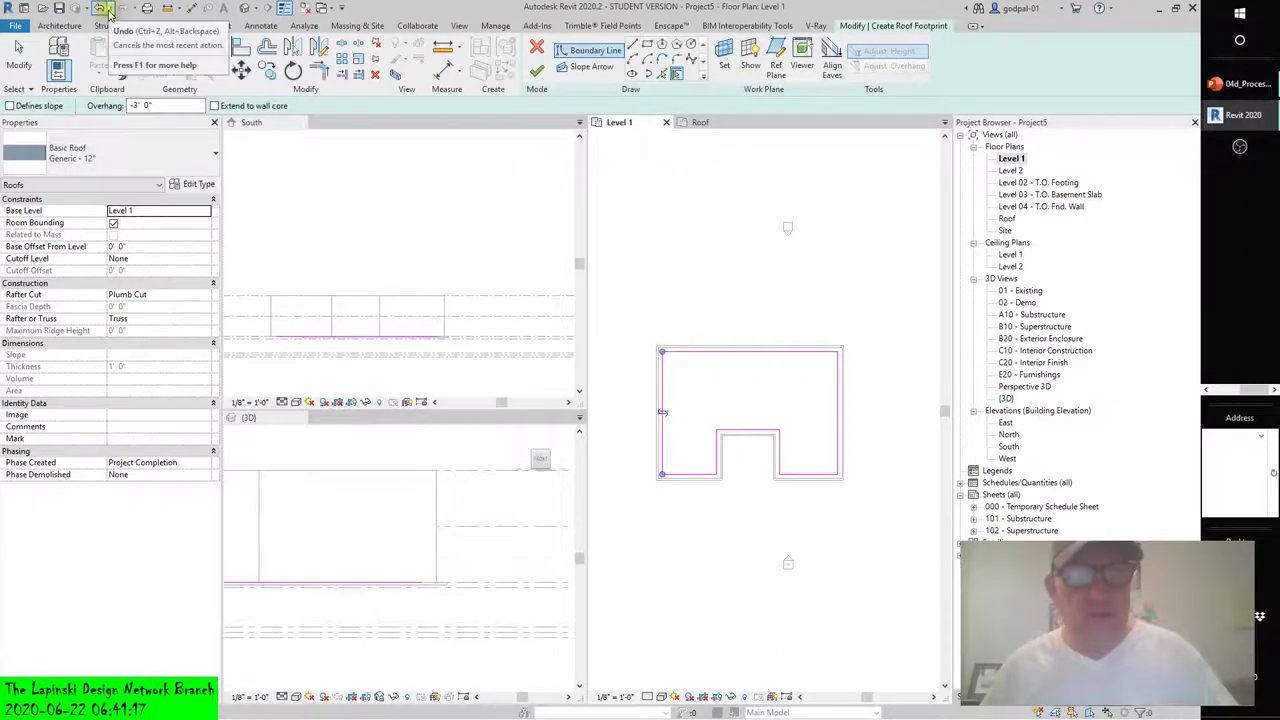
- Undo the last 10 actions from the Undo list, removing the traced roof edges
click(105, 25)
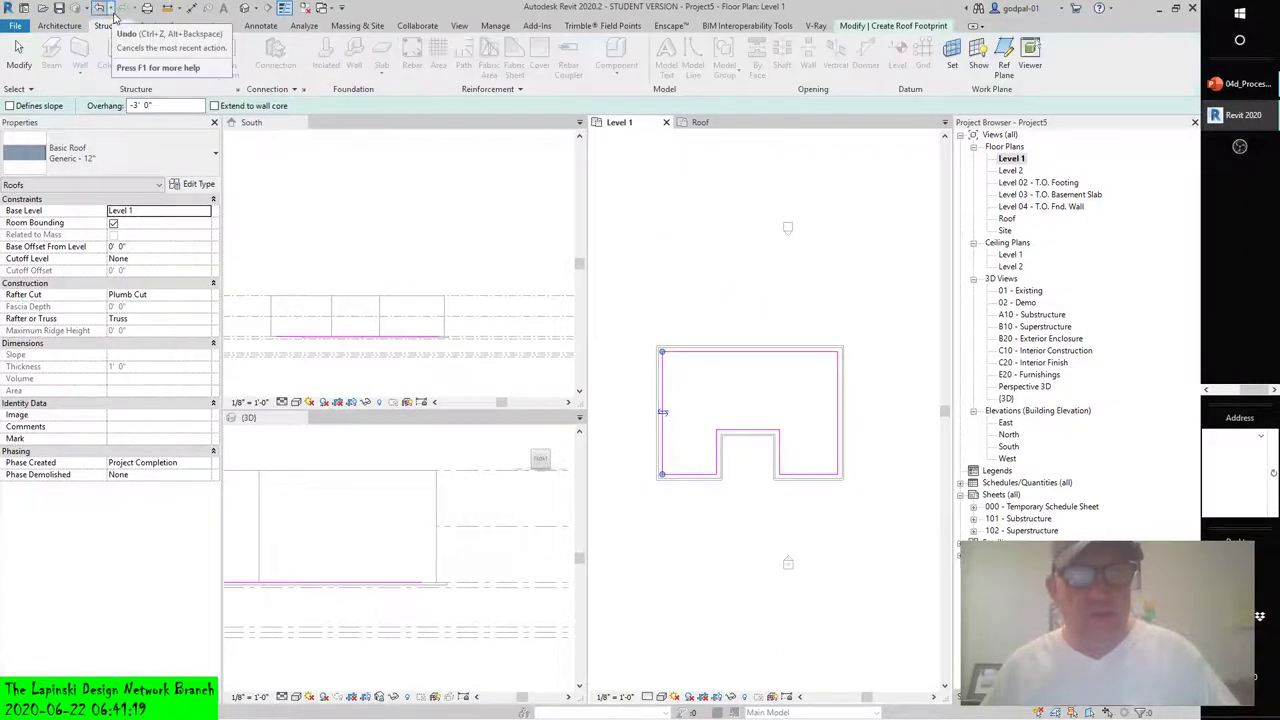
click(111, 9)
click(111, 9)
click(111, 9)
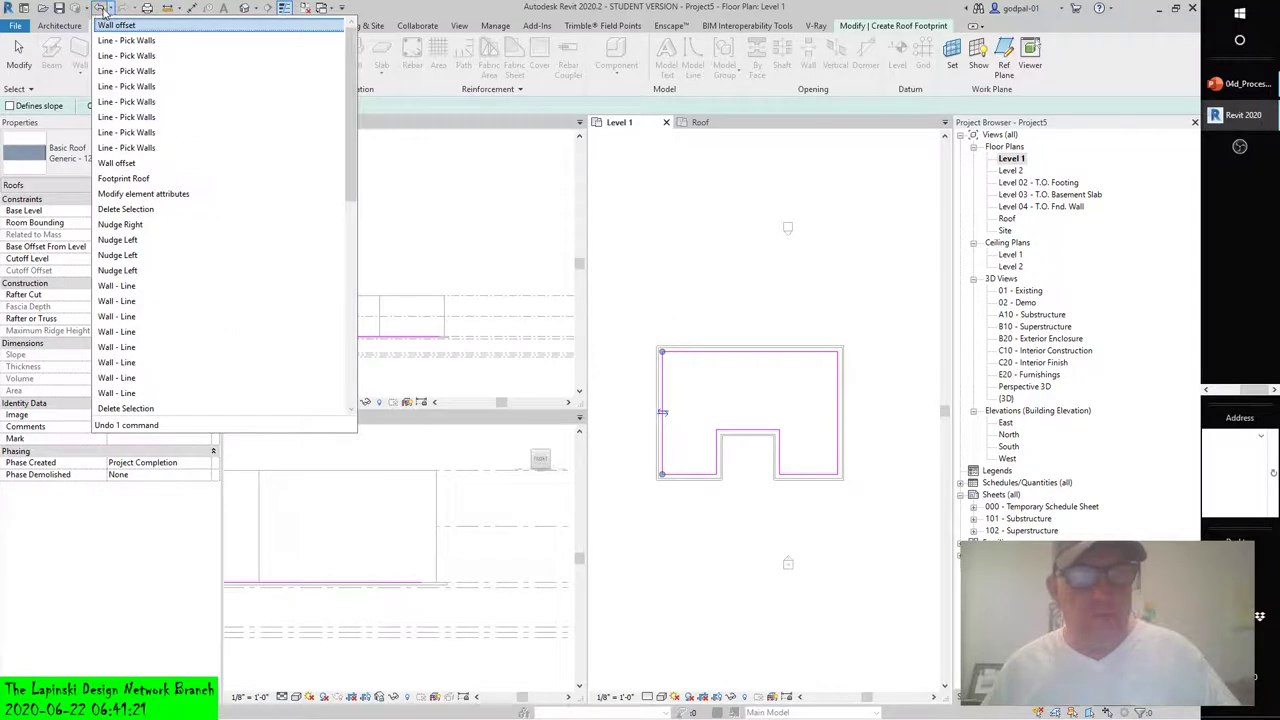
click(104, 152)
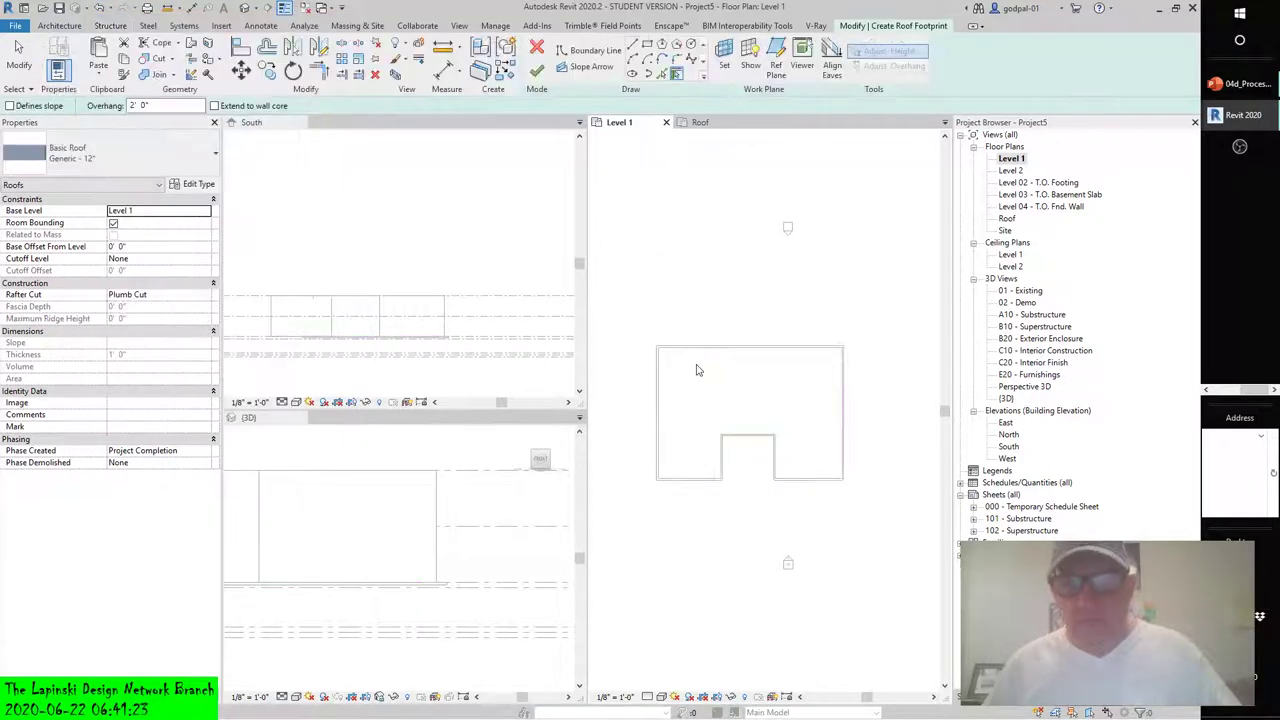
- Set the overhang to -36" and trace the top, right and bottom-left walls
double_click(160, 106)
text(-36")
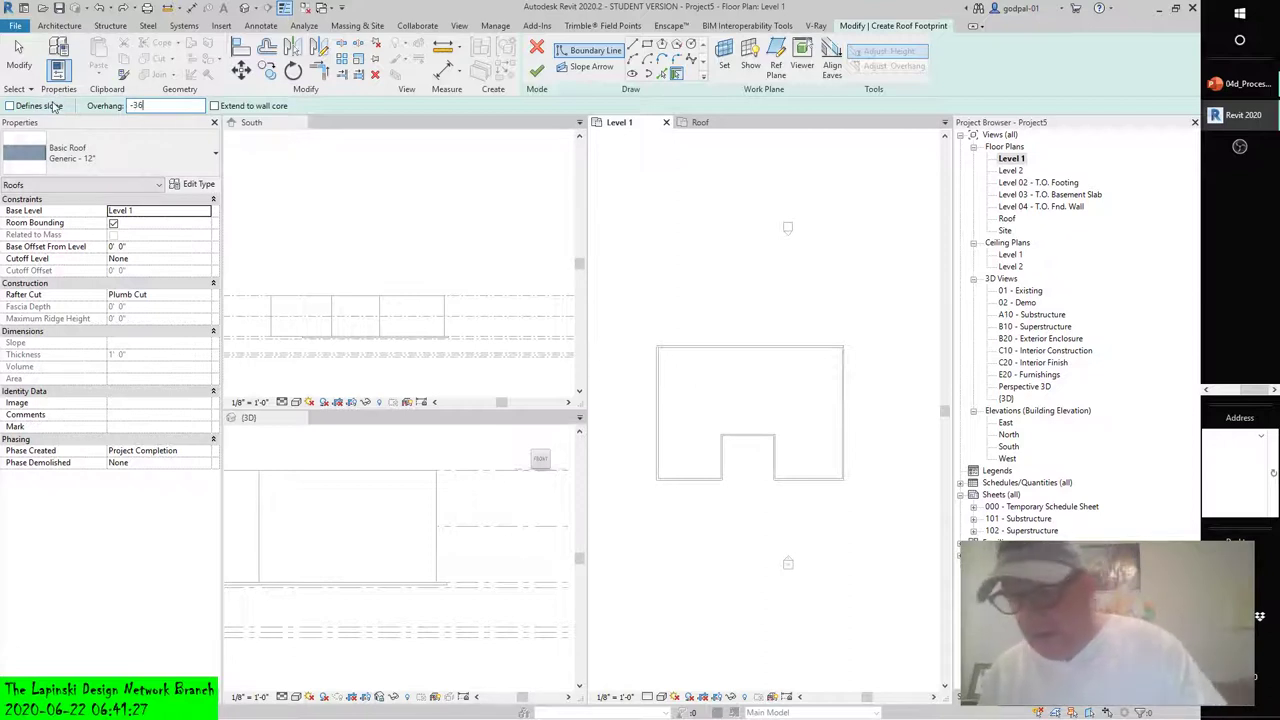
click(714, 350)
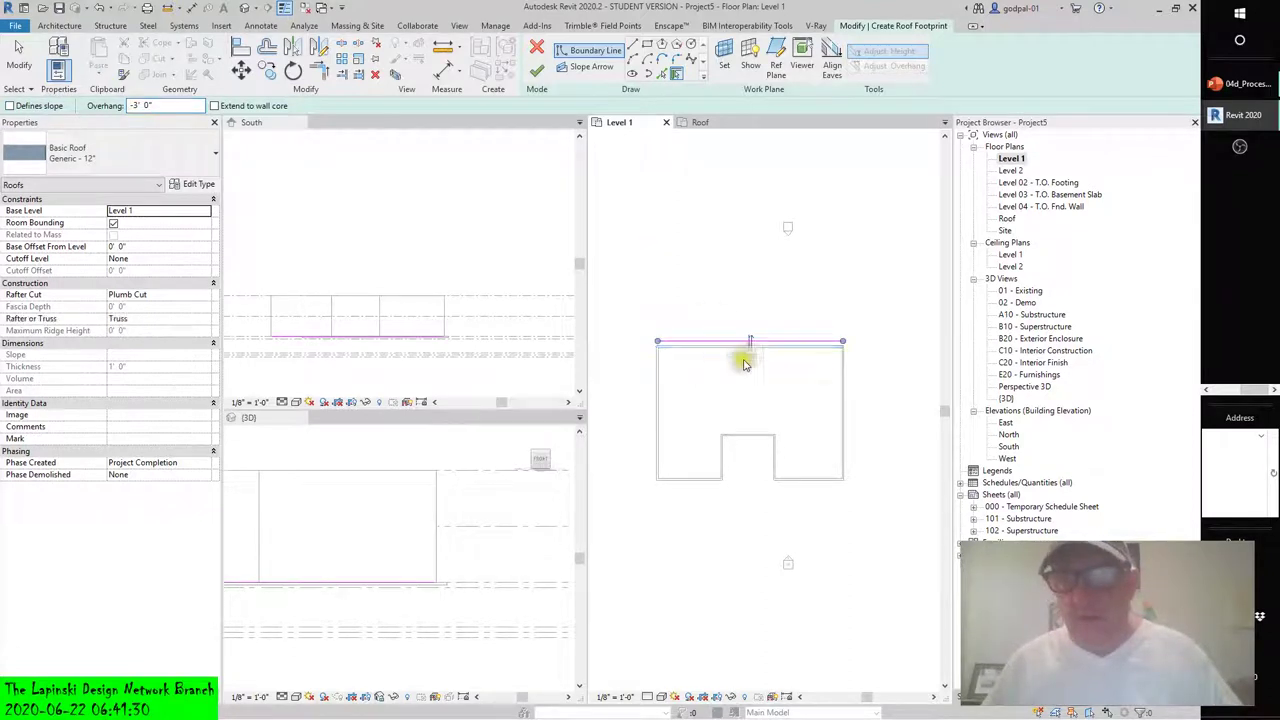
click(846, 406)
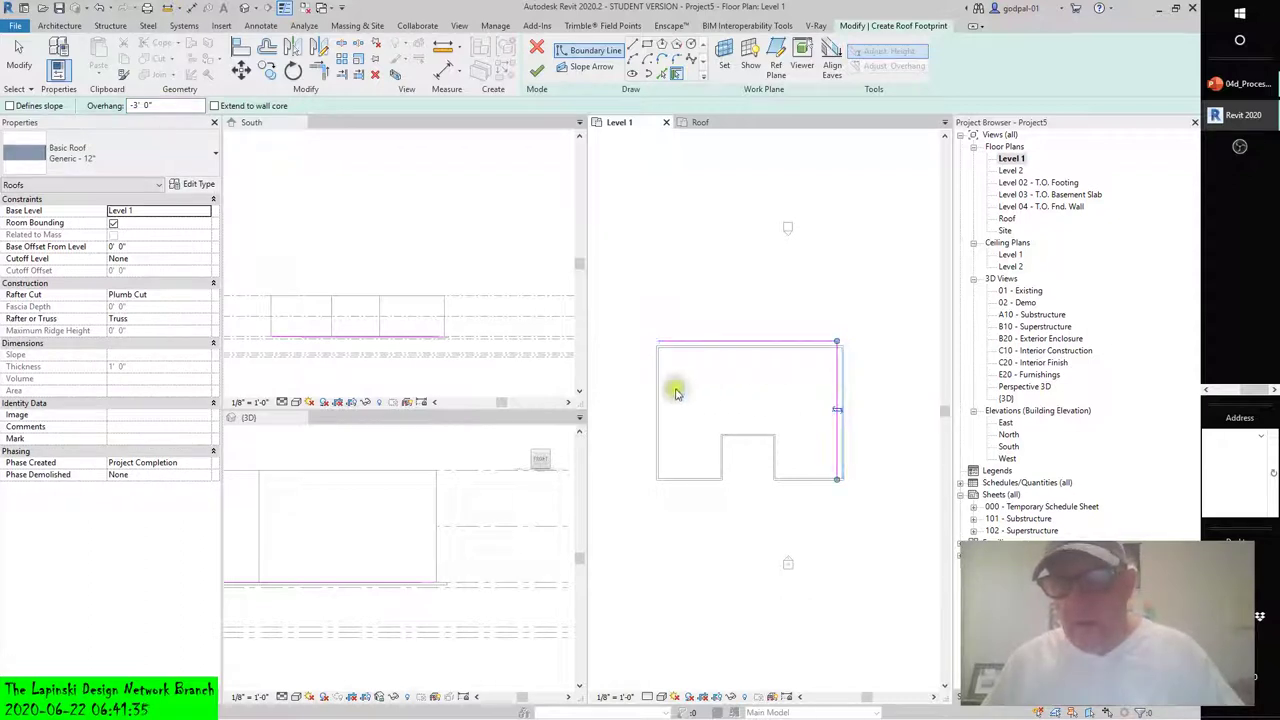
scroll(658, 402, up, 3)
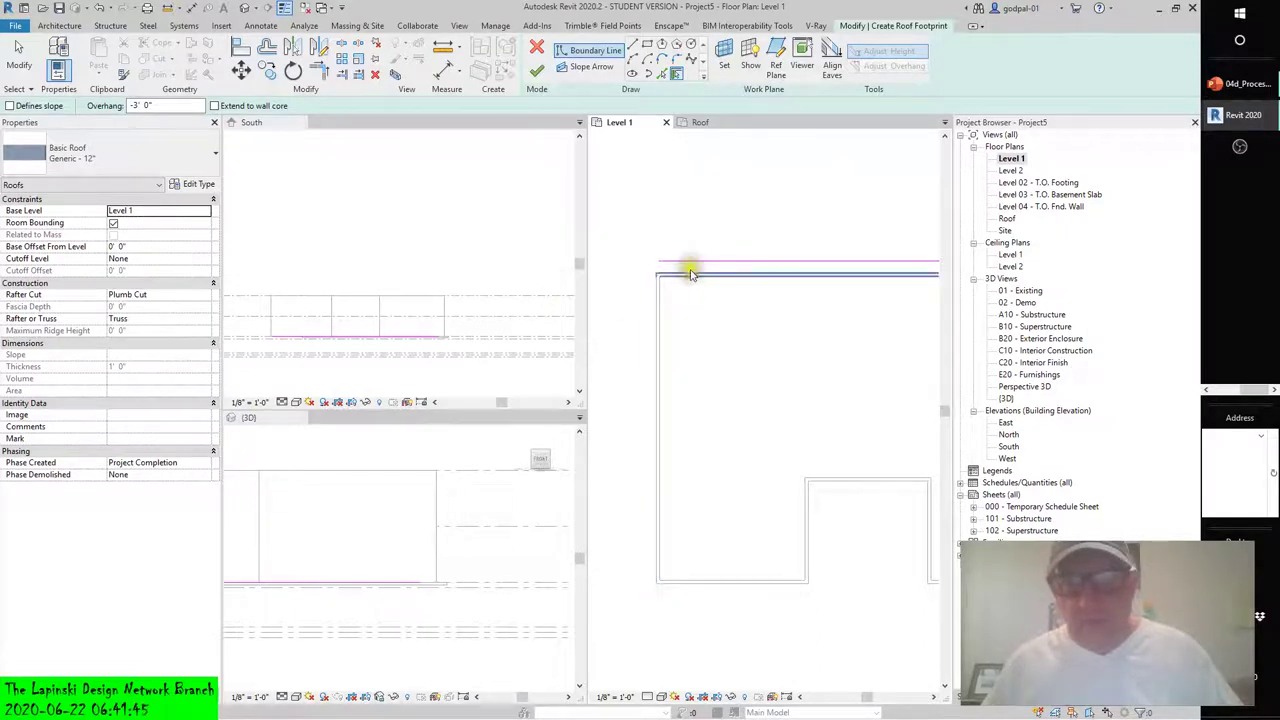
click(708, 592)
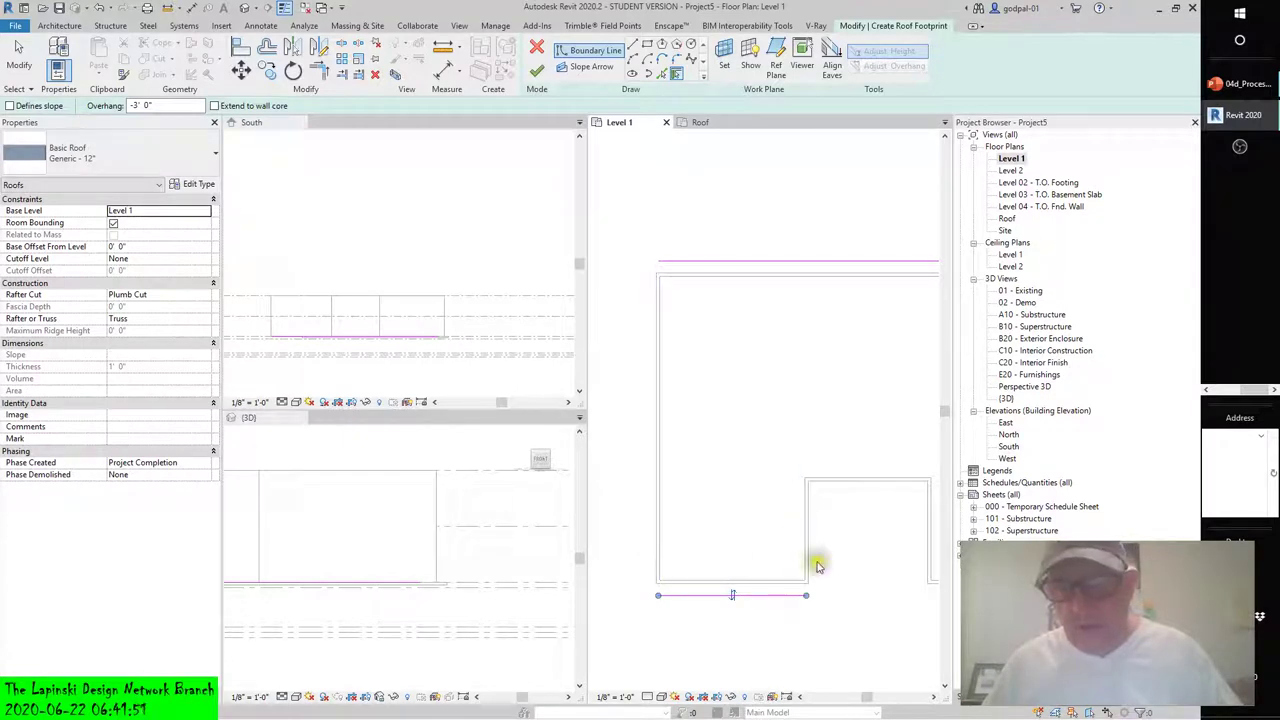
scroll(850, 488, down, 2)
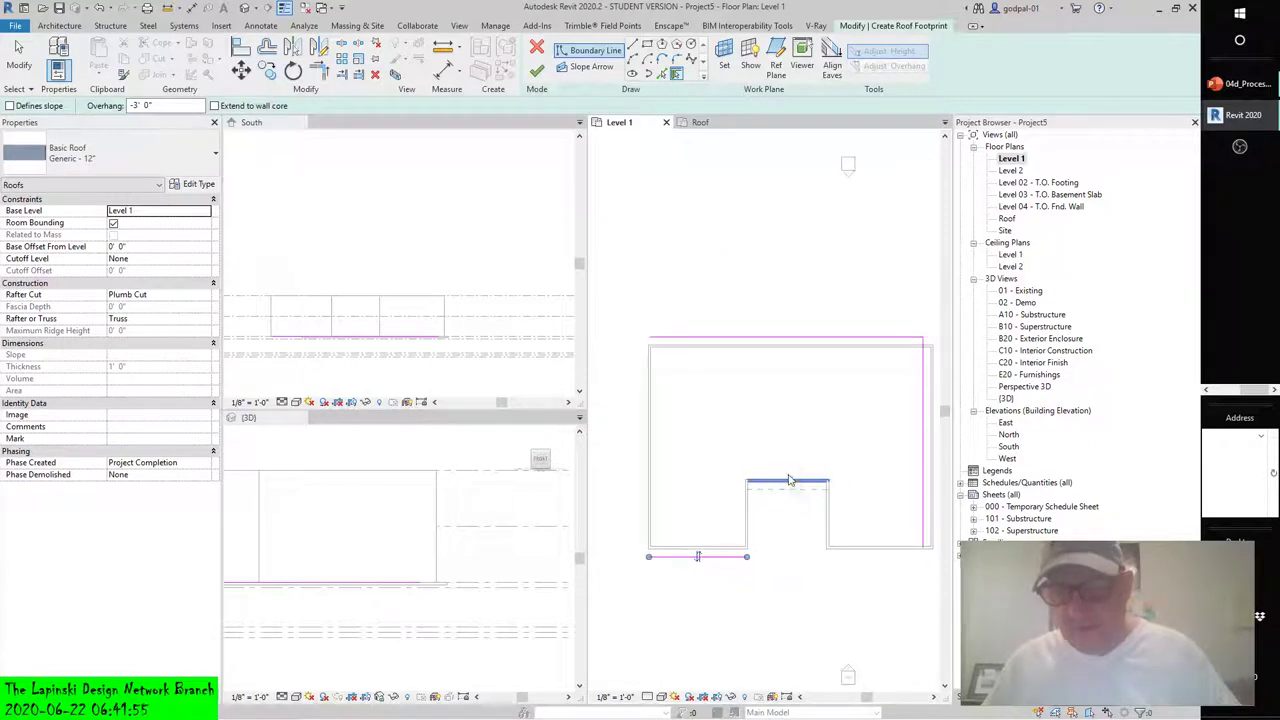
- Trace the notch's top, right and left walls plus the left, right and bottom-right walls
click(789, 482)
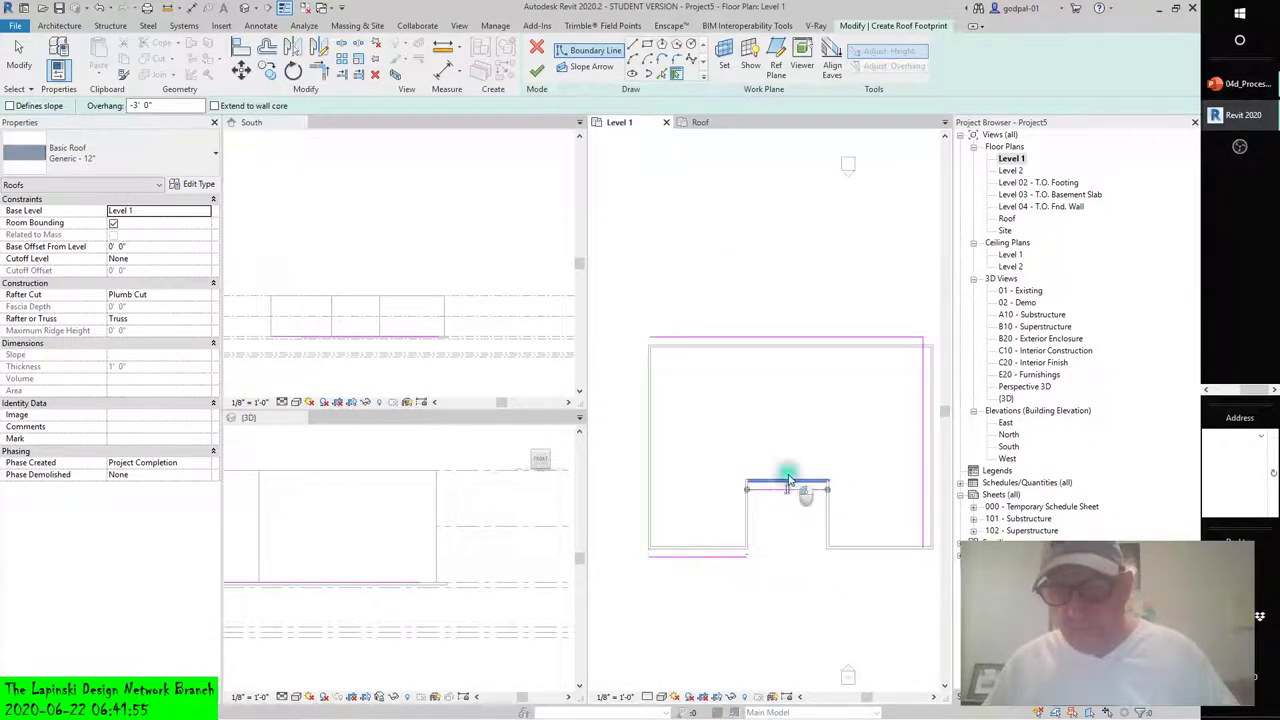
click(834, 520)
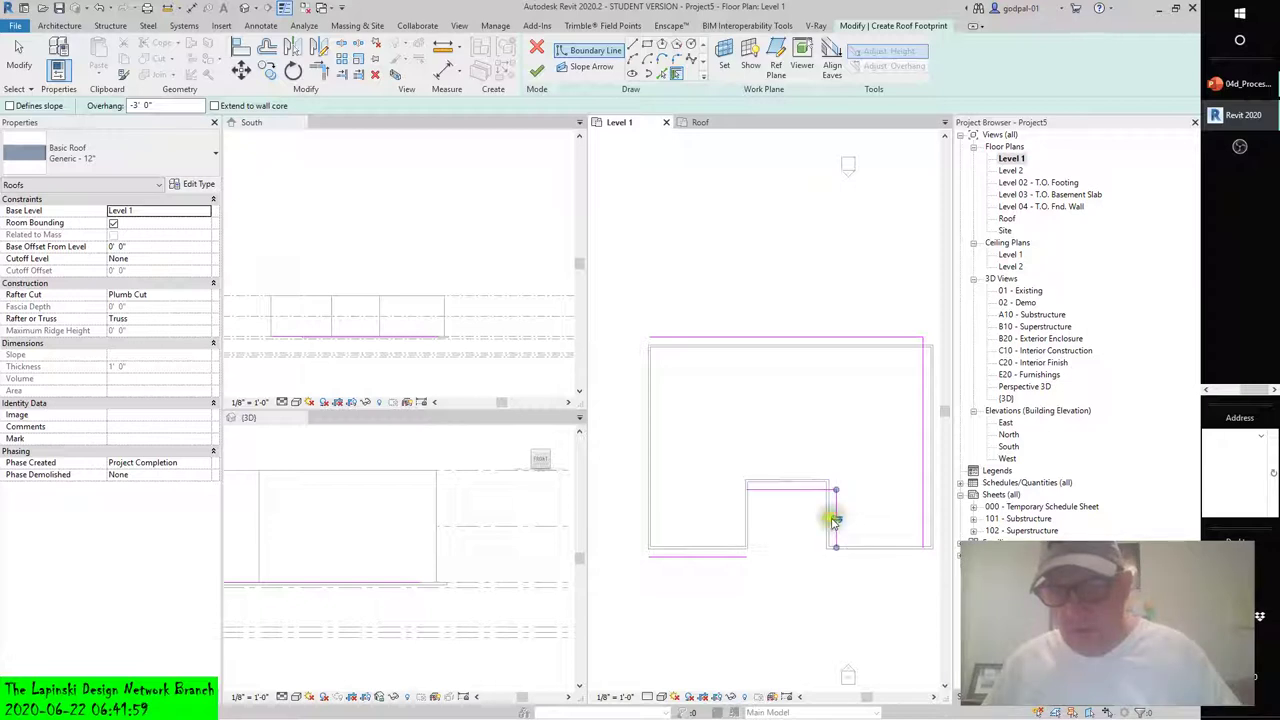
click(752, 520)
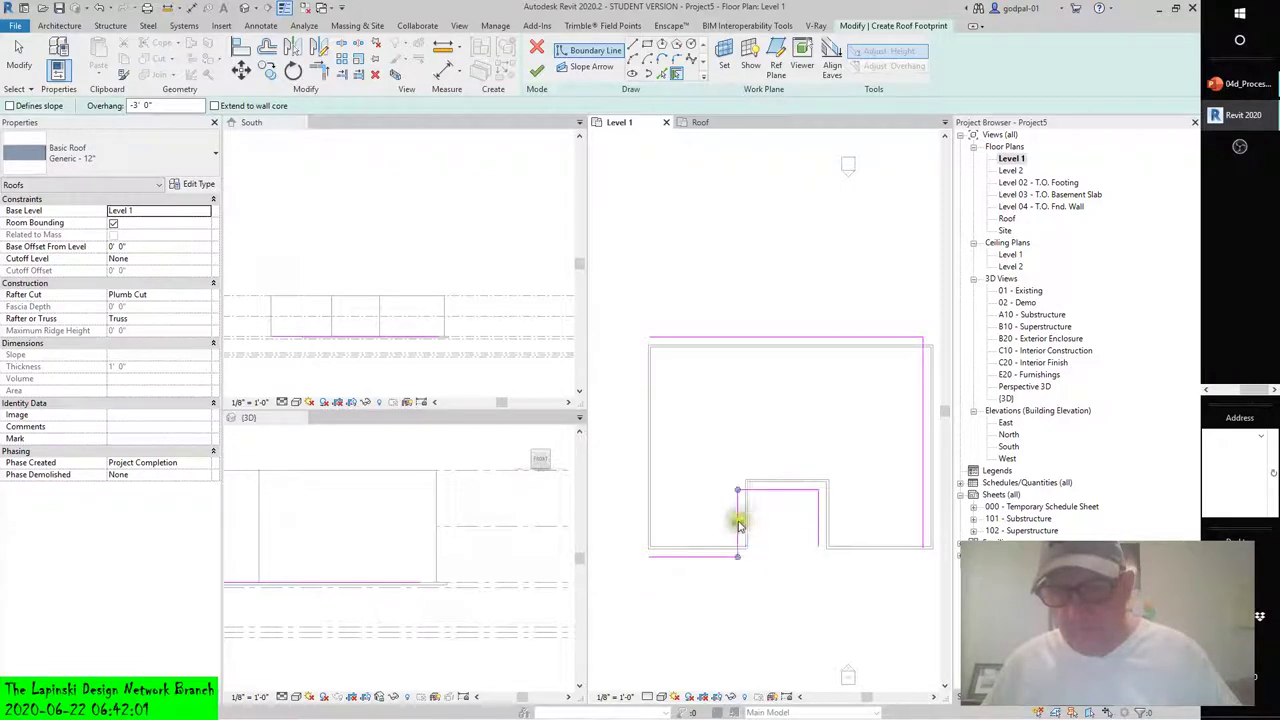
click(653, 447)
middle_drag(866, 481, 771, 493)
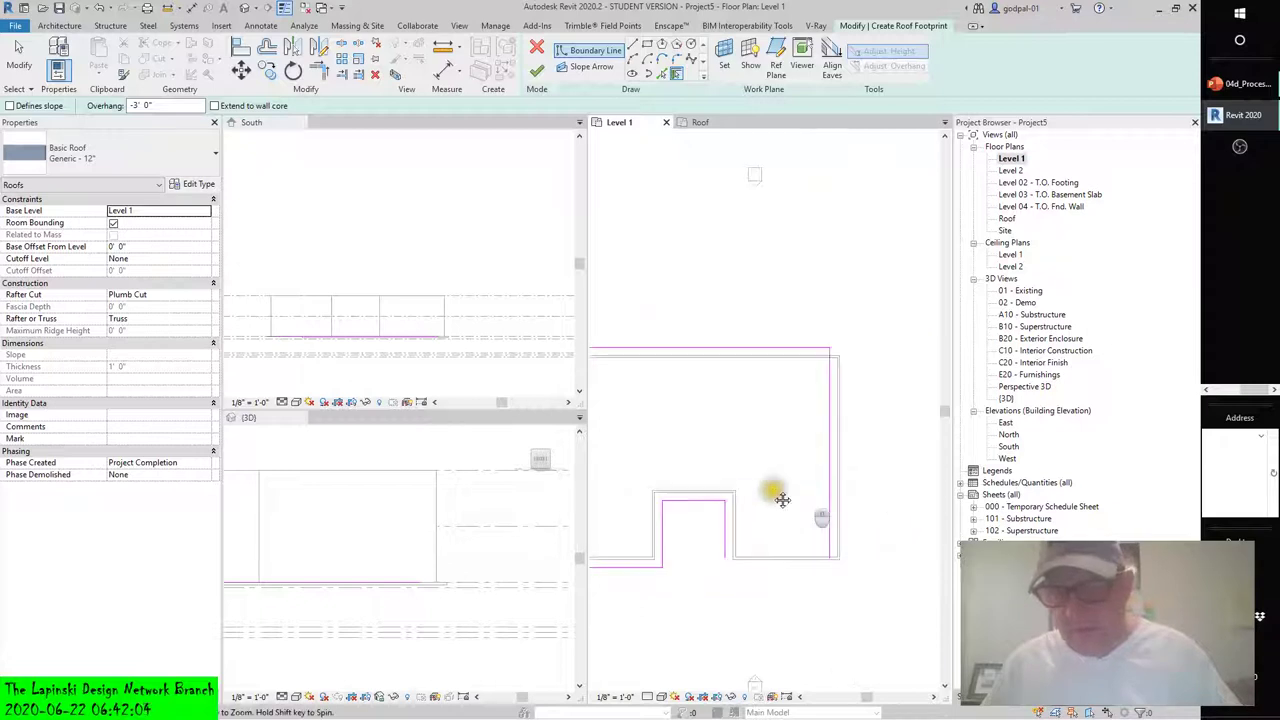
click(838, 478)
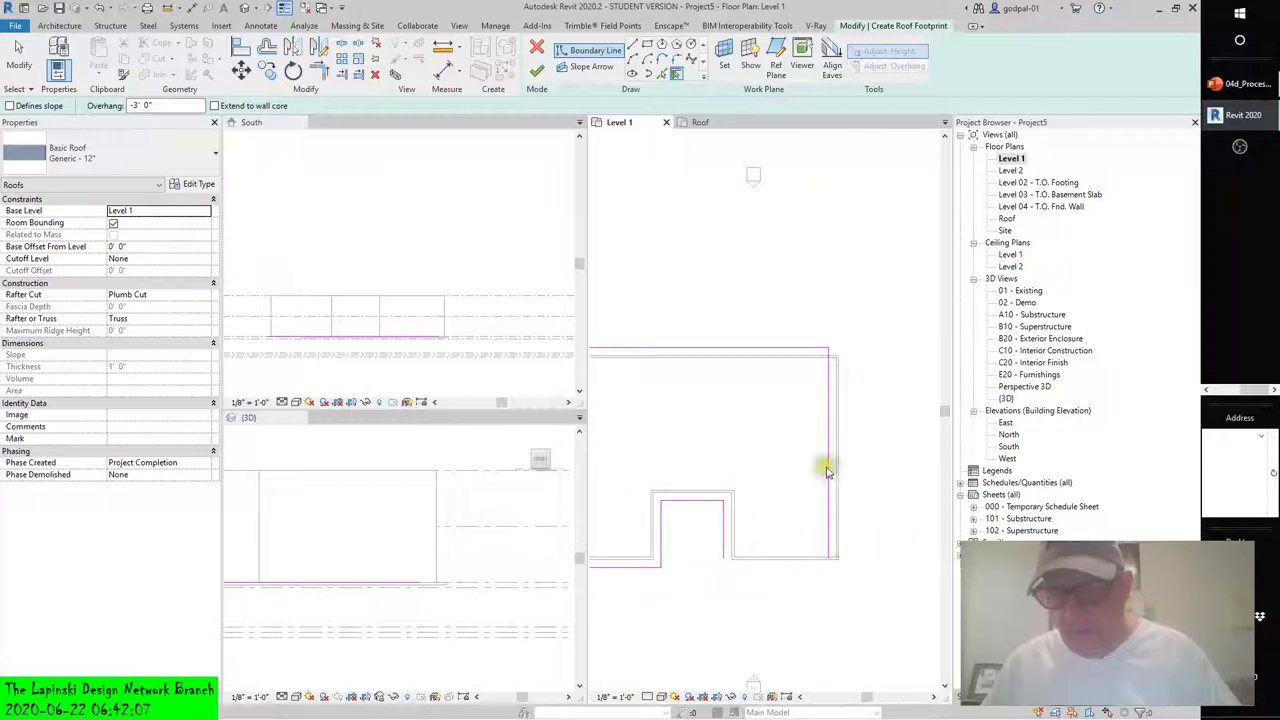
click(779, 556)
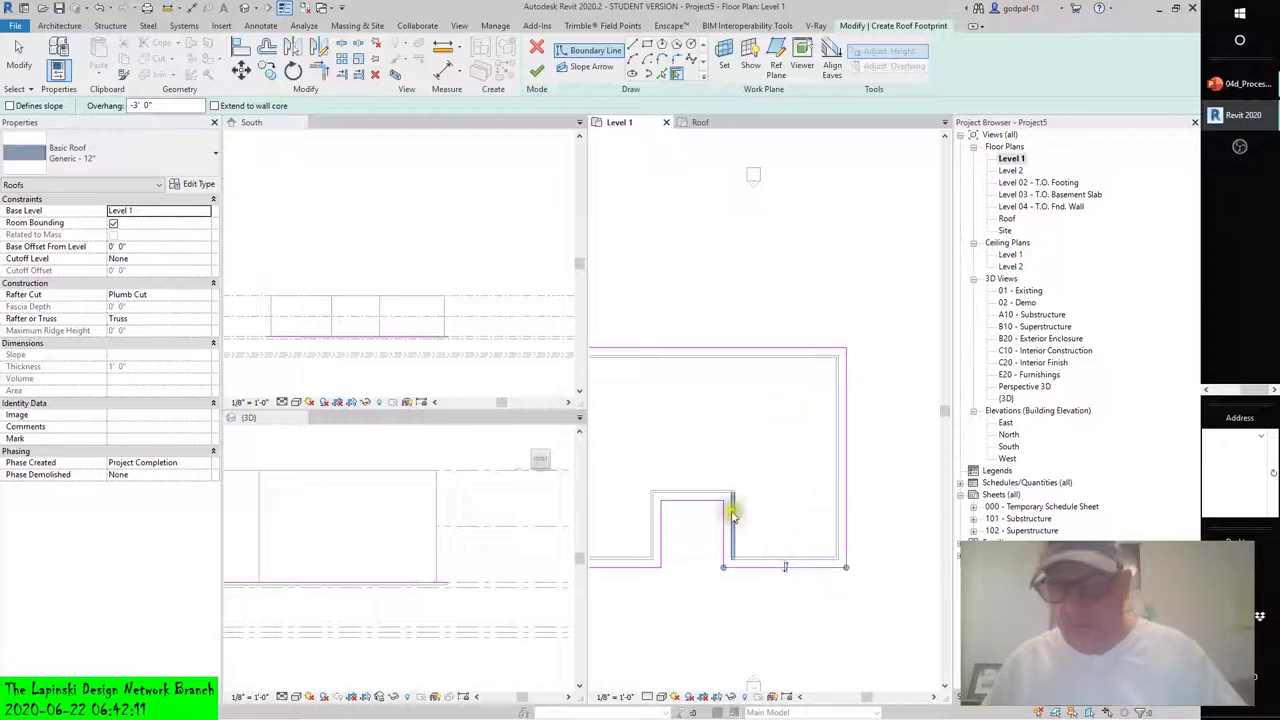
scroll(740, 522, down, 3)
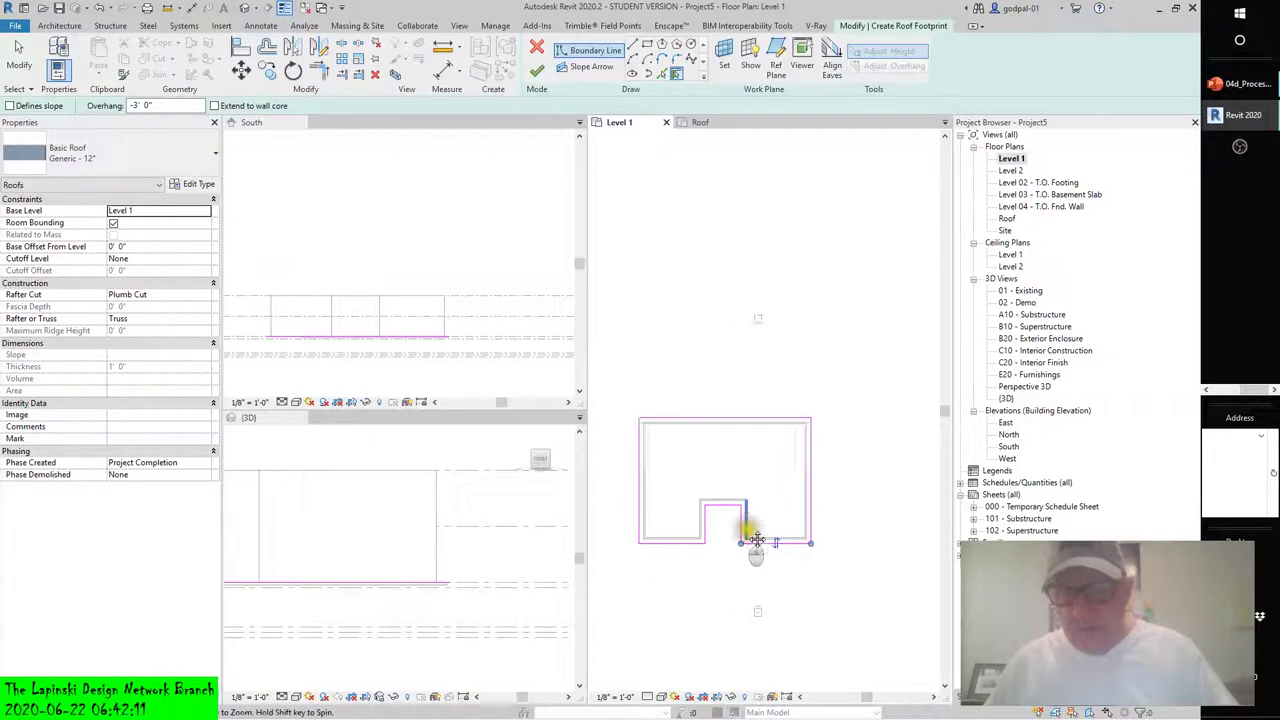
- Change the roof sketch's Base Level from Level 1 to Roof in Properties
click(694, 503)
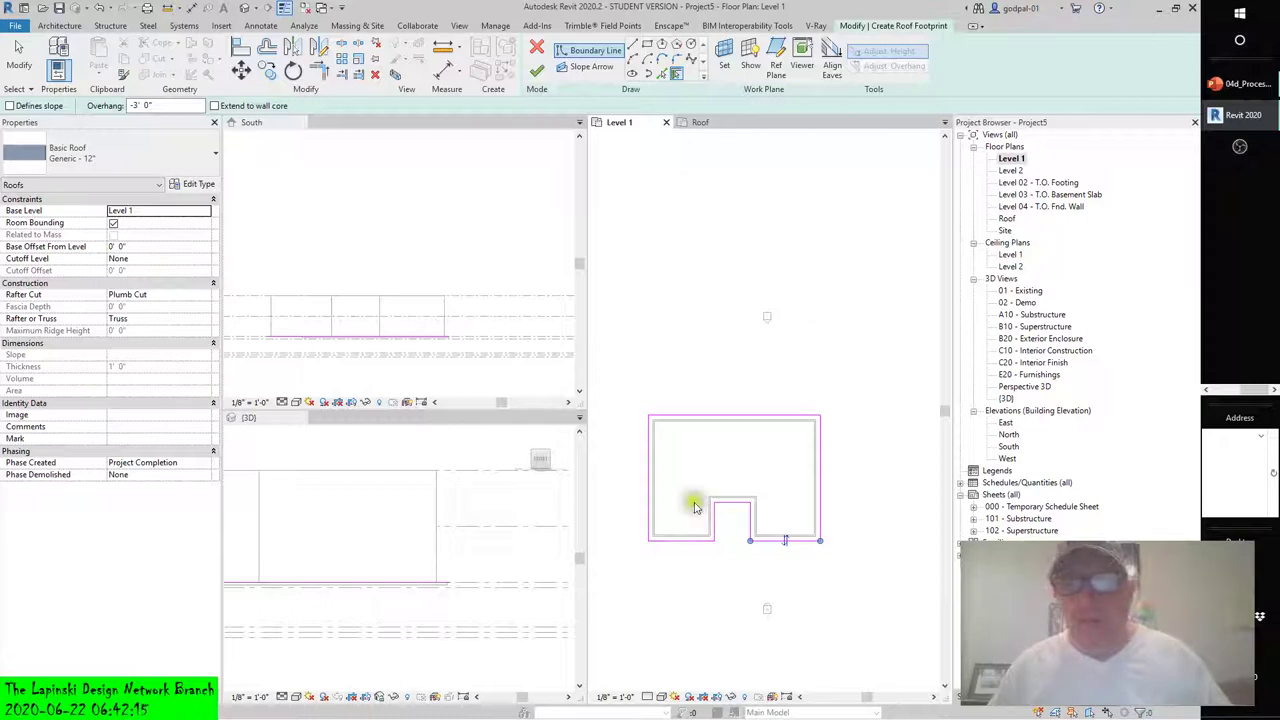
click(646, 489)
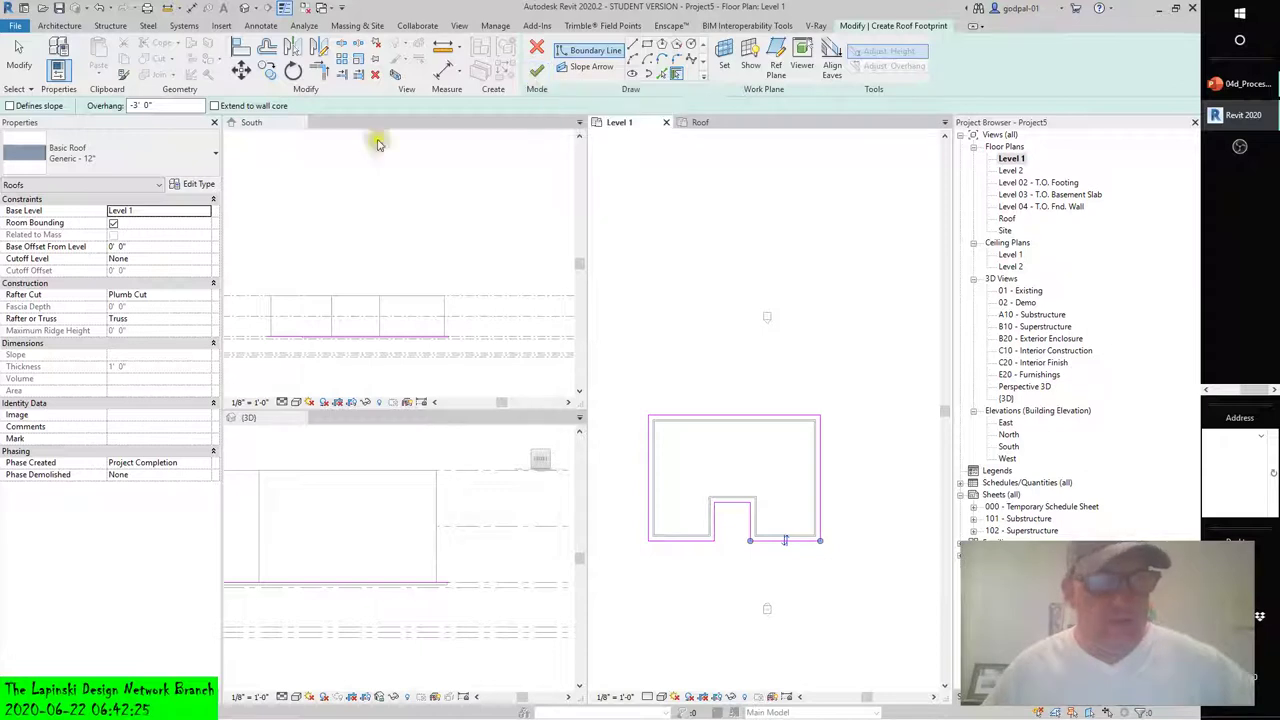
click(207, 212)
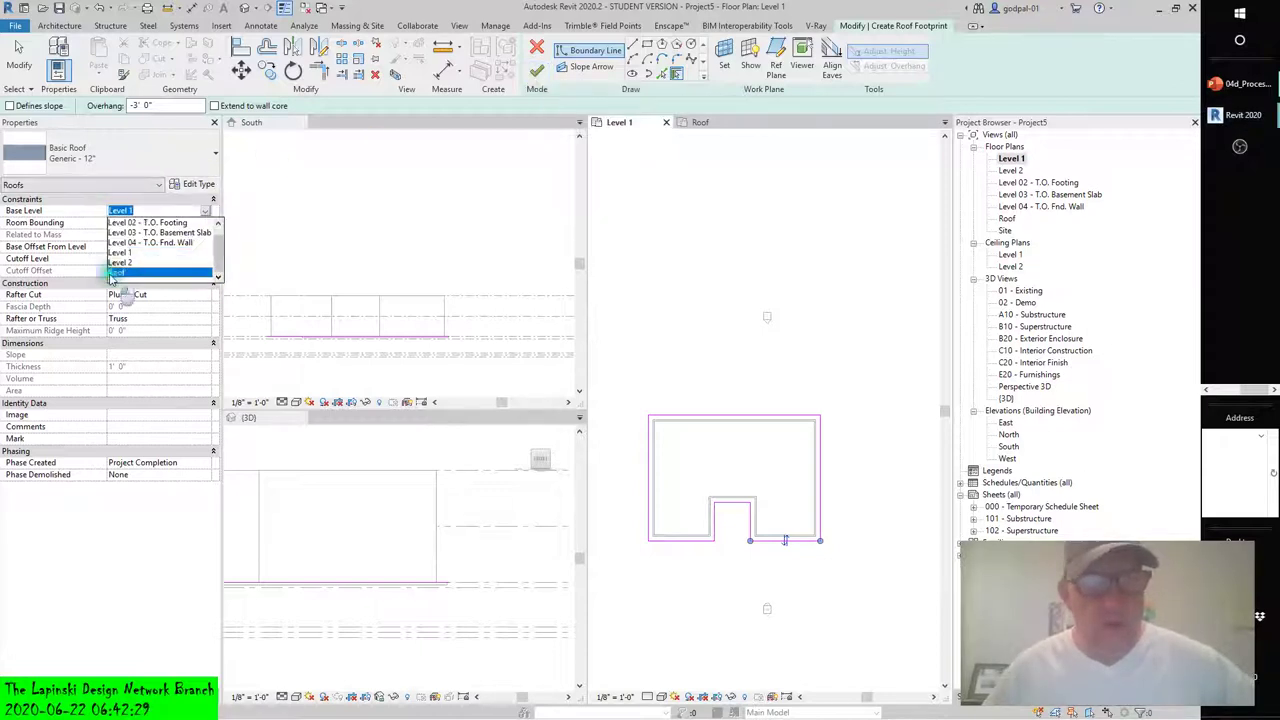
click(118, 273)
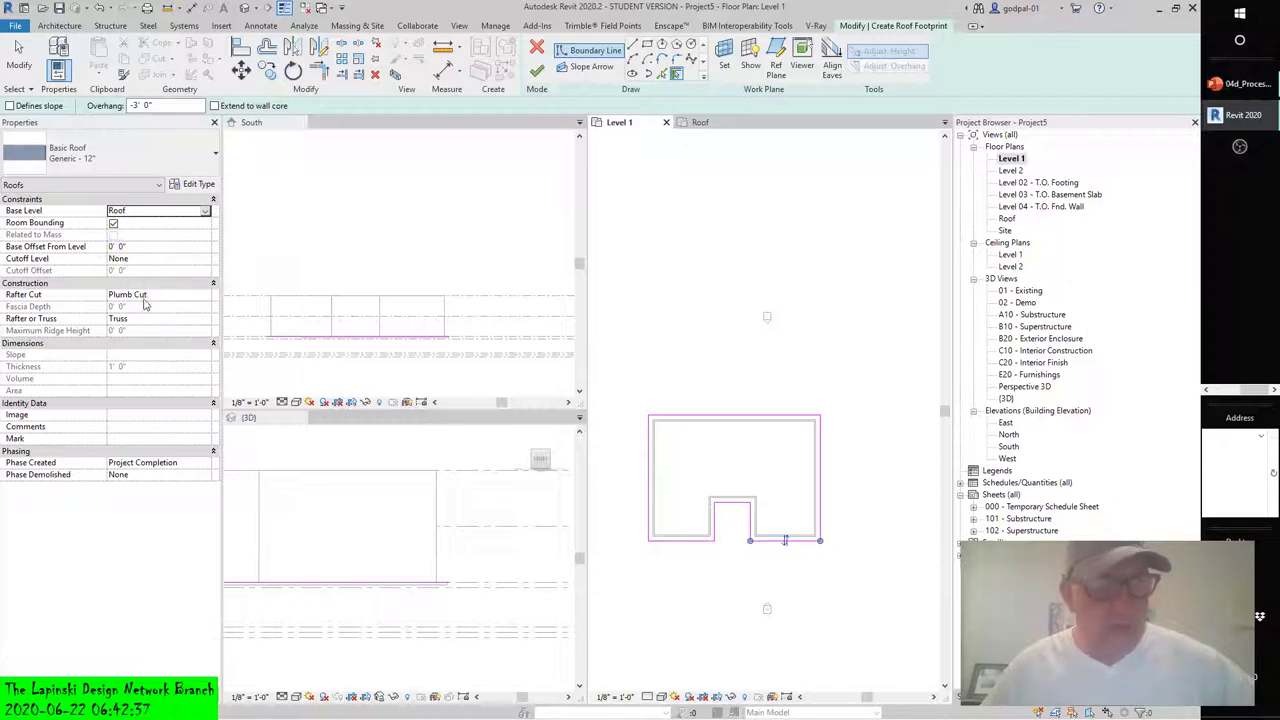
click(116, 247)
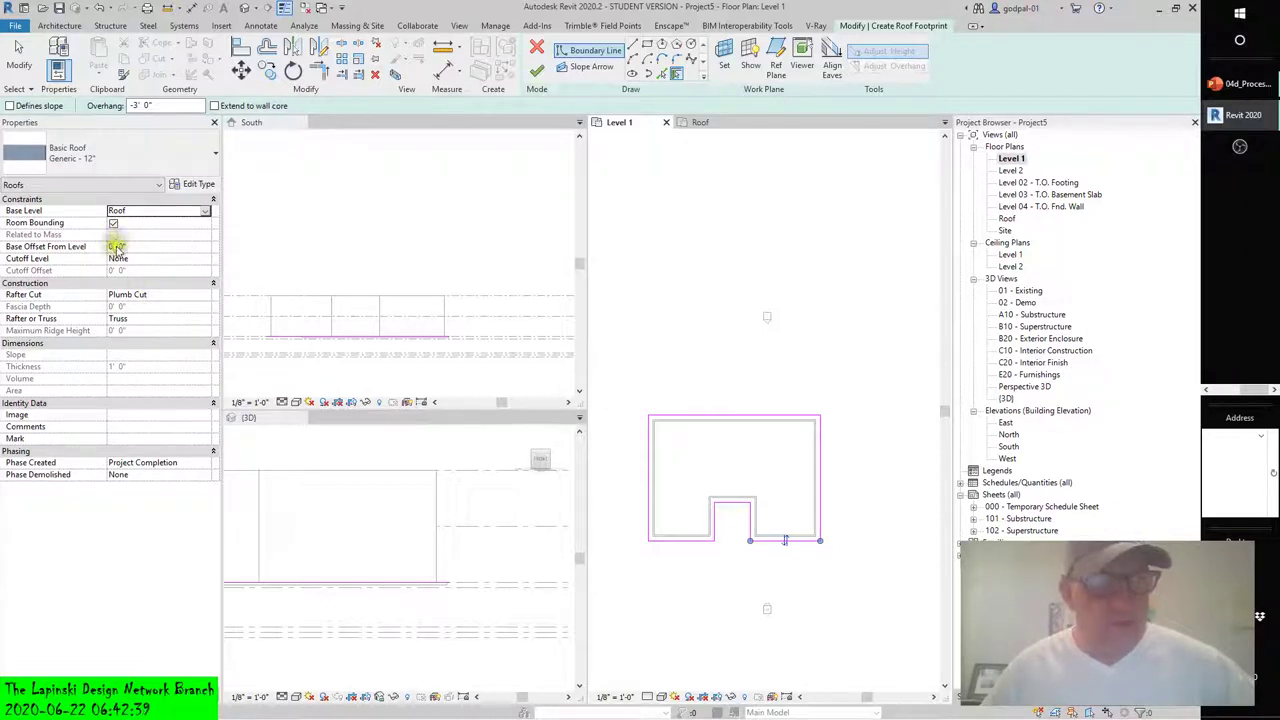
click(127, 153)
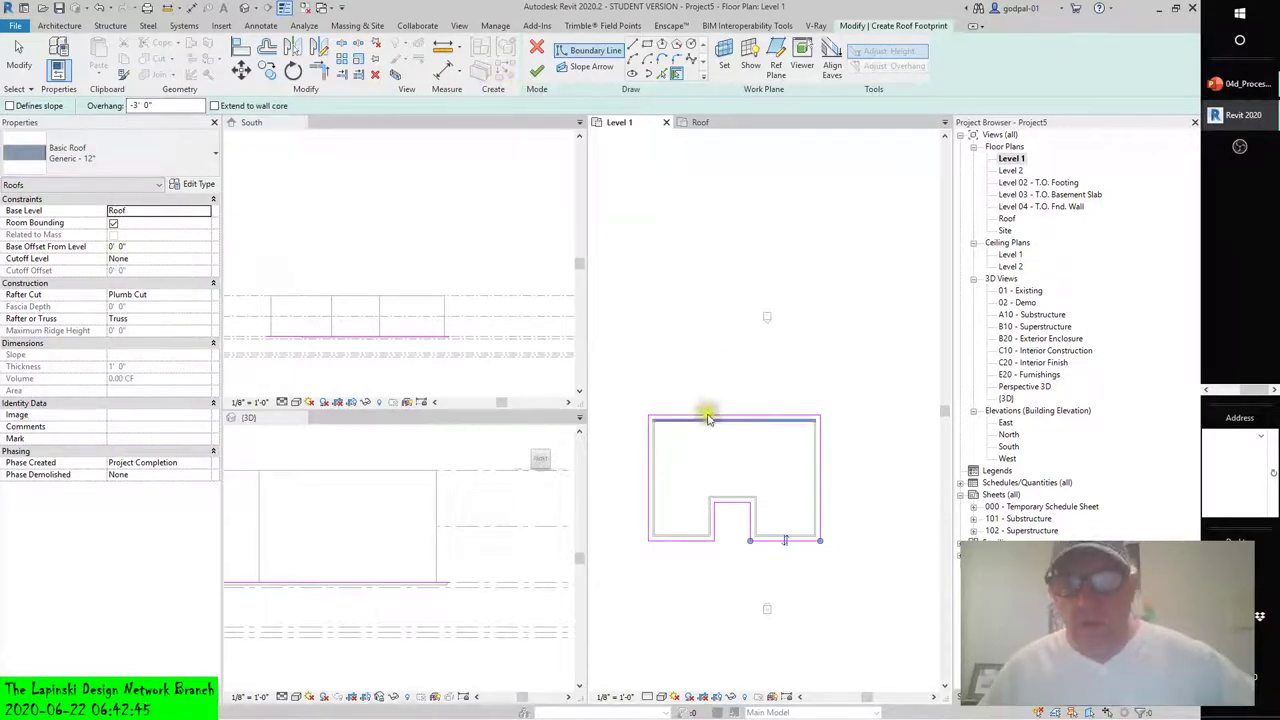
scroll(707, 418, up, 3)
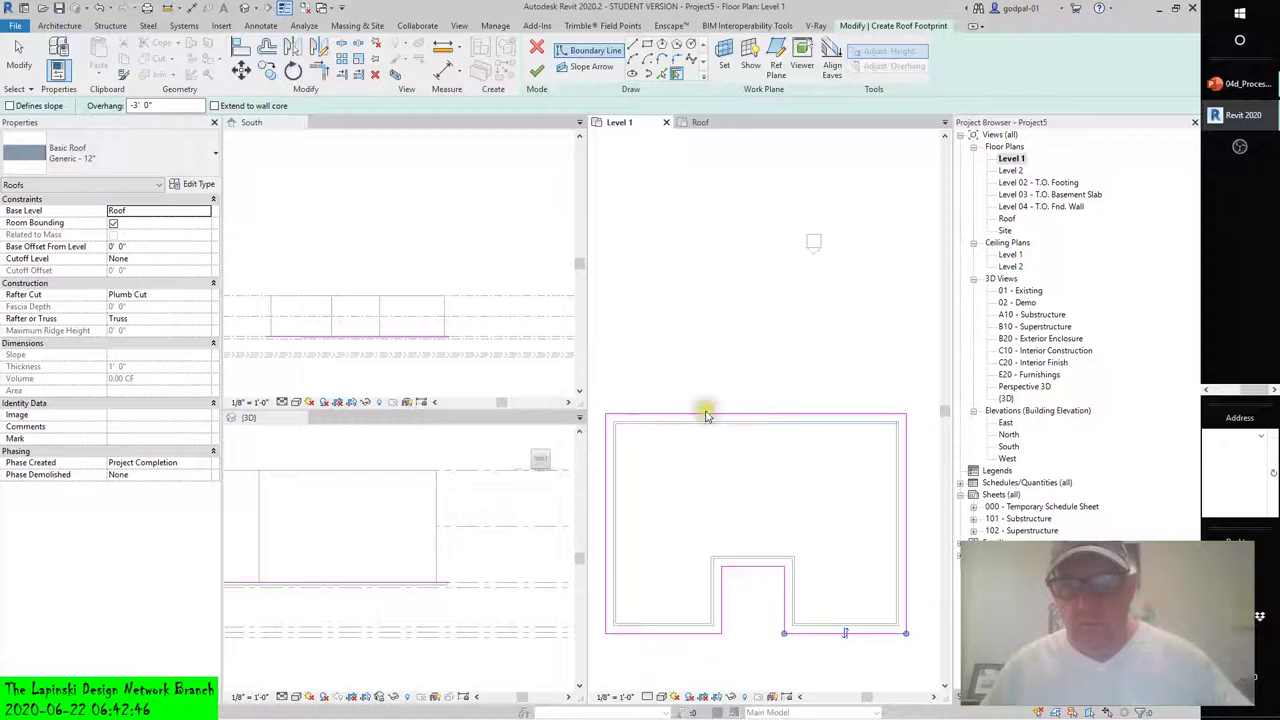
- Finish the footprint to create the flat roof, then reopen its footprint sketch
click(536, 76)
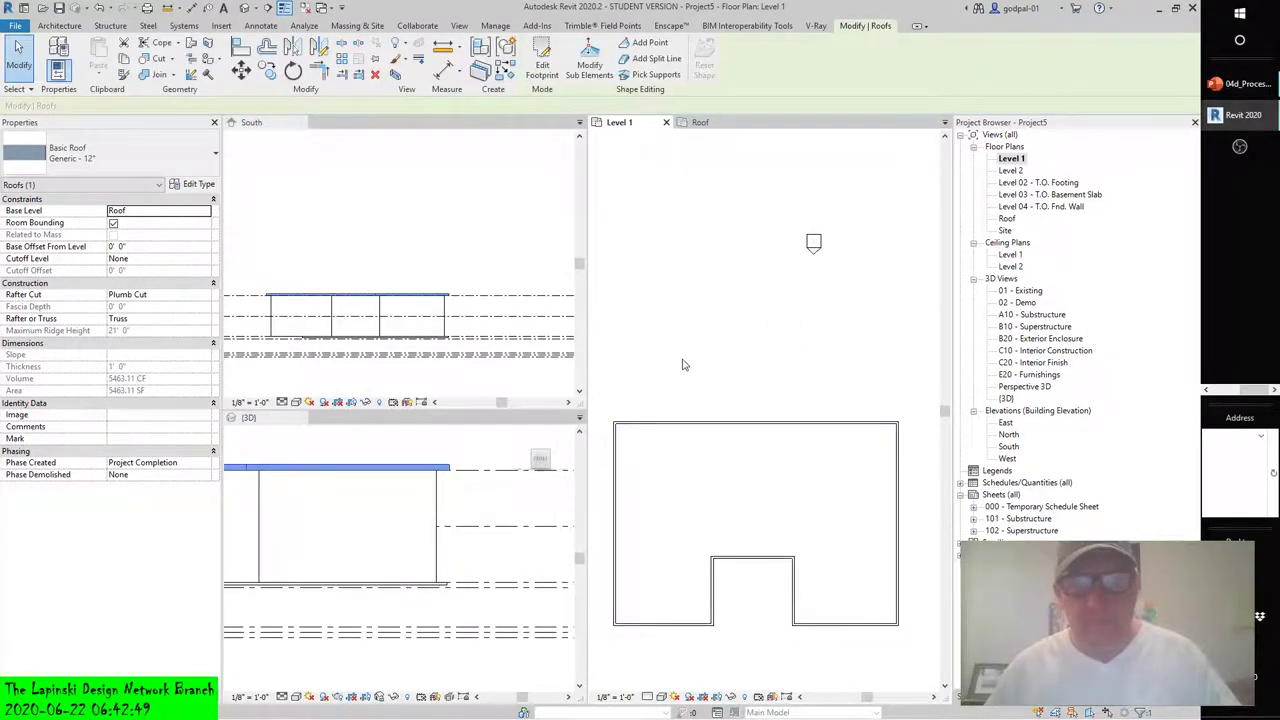
scroll(683, 365, down, 4)
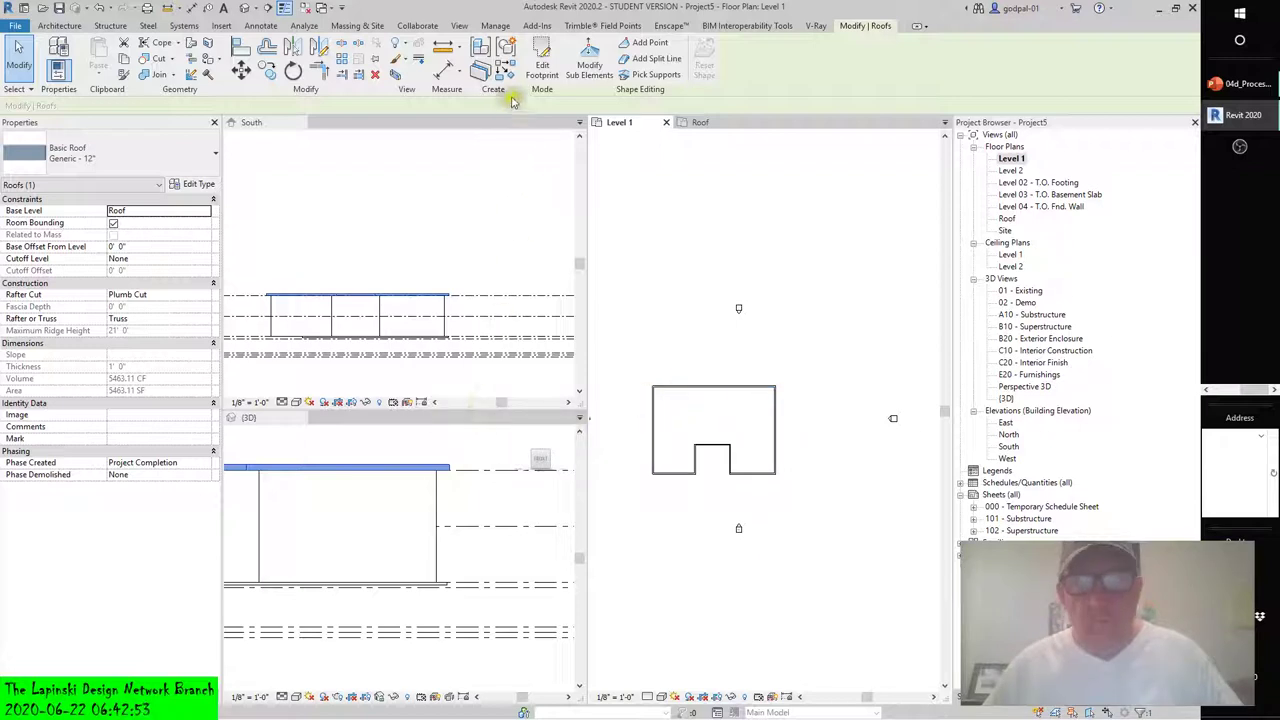
click(541, 62)
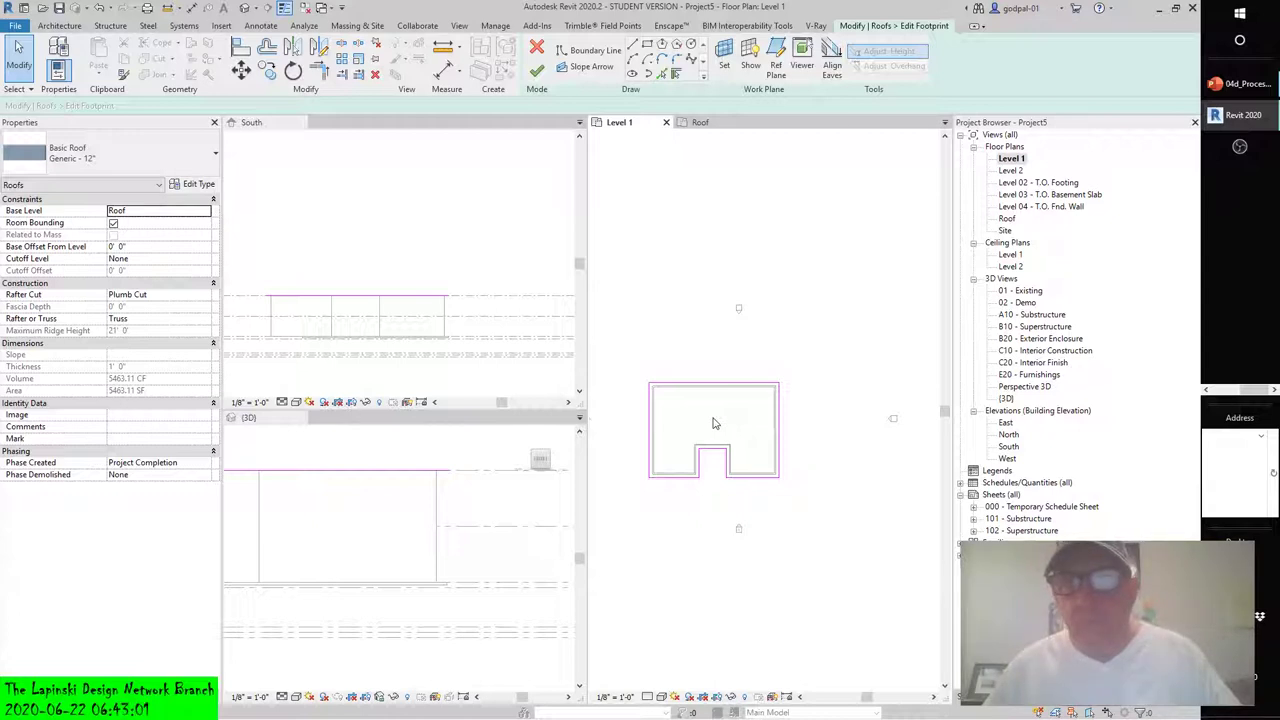
- Exit the roof sketch and drag the building's right wall inward
click(537, 70)
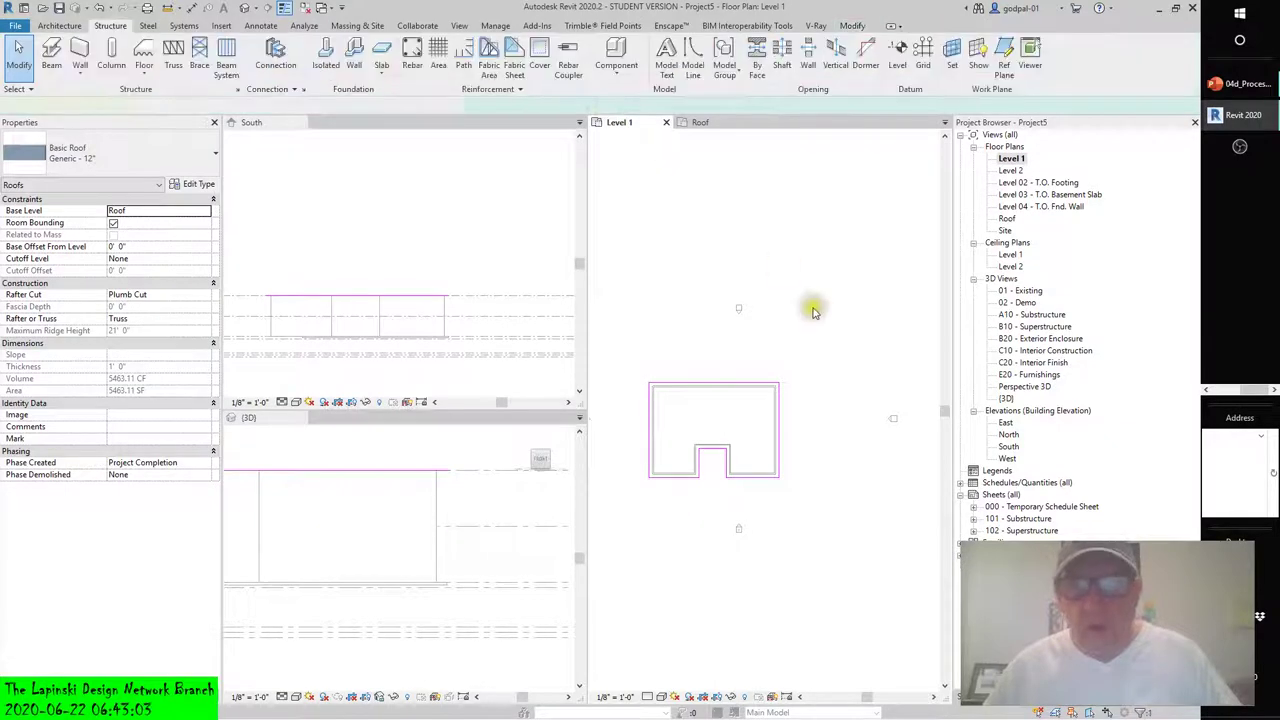
click(791, 514)
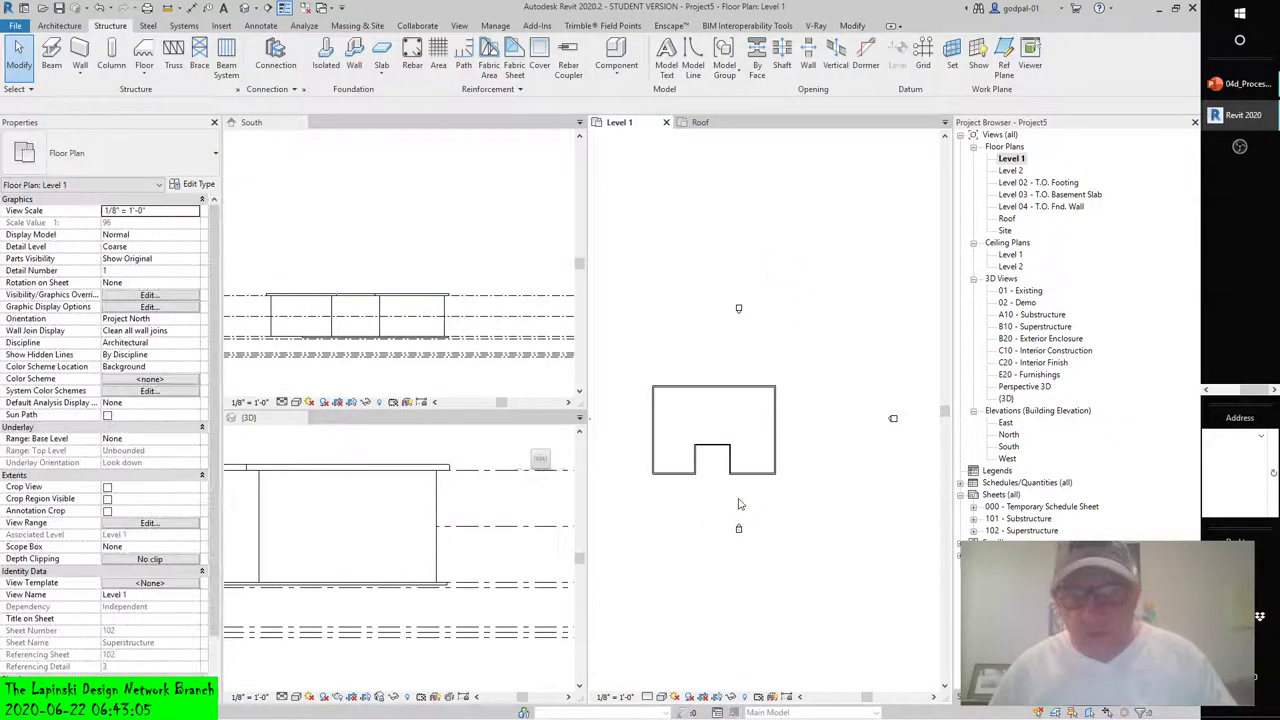
scroll(740, 504, up, 1)
click(787, 392)
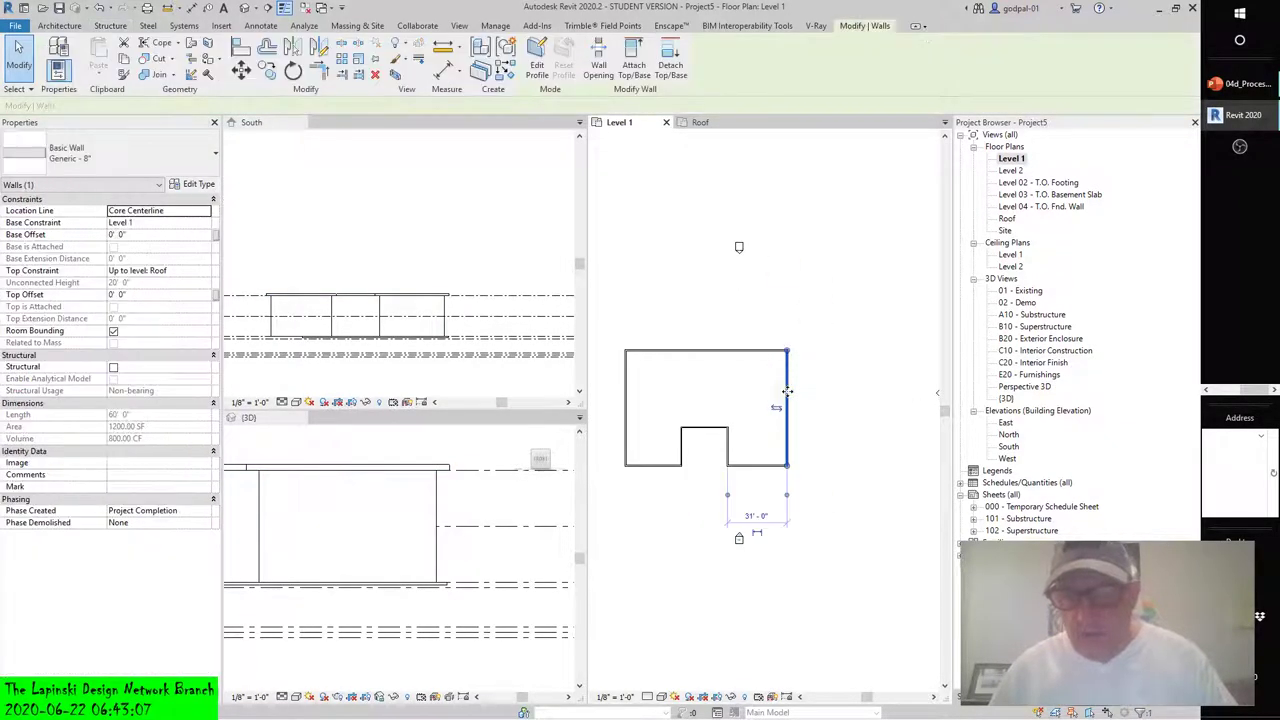
drag(787, 392, 758, 396)
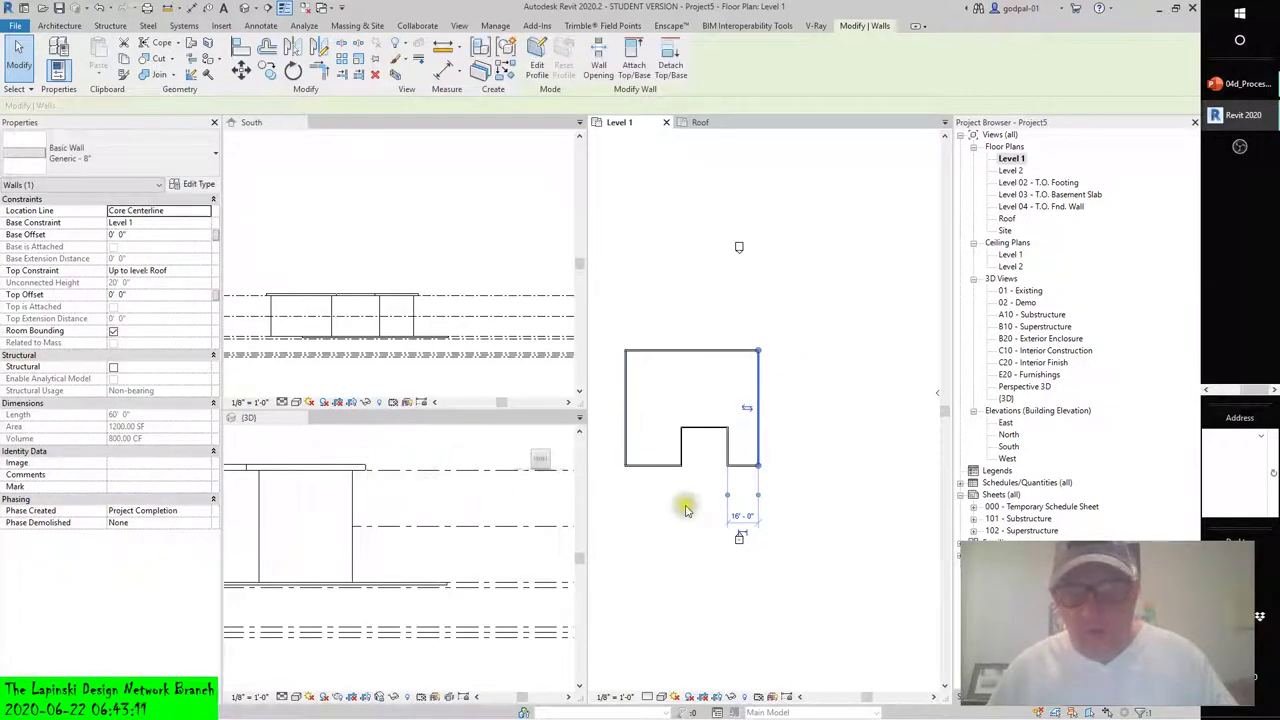
- Drag the left wall slightly right, then undo that move
scroll(686, 510, down, 2)
middle_drag(686, 510, 808, 523)
click(735, 438)
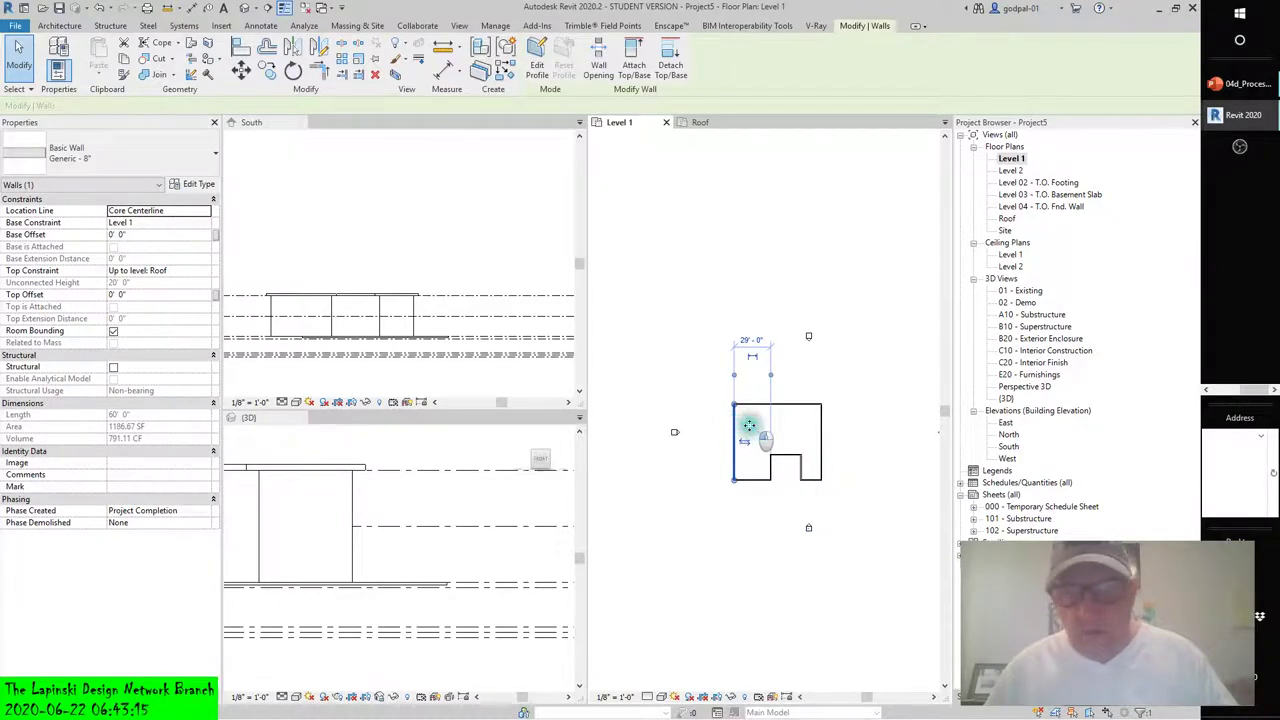
drag(750, 430, 757, 443)
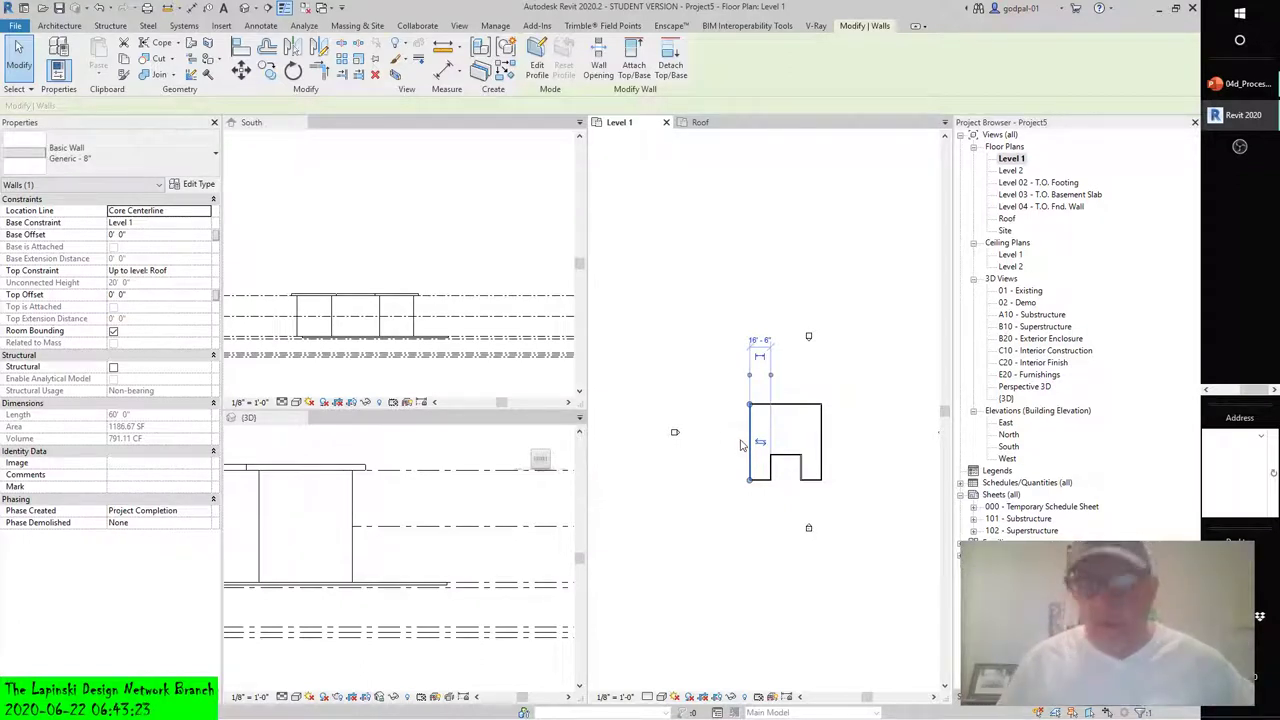
key(ctrl+z)
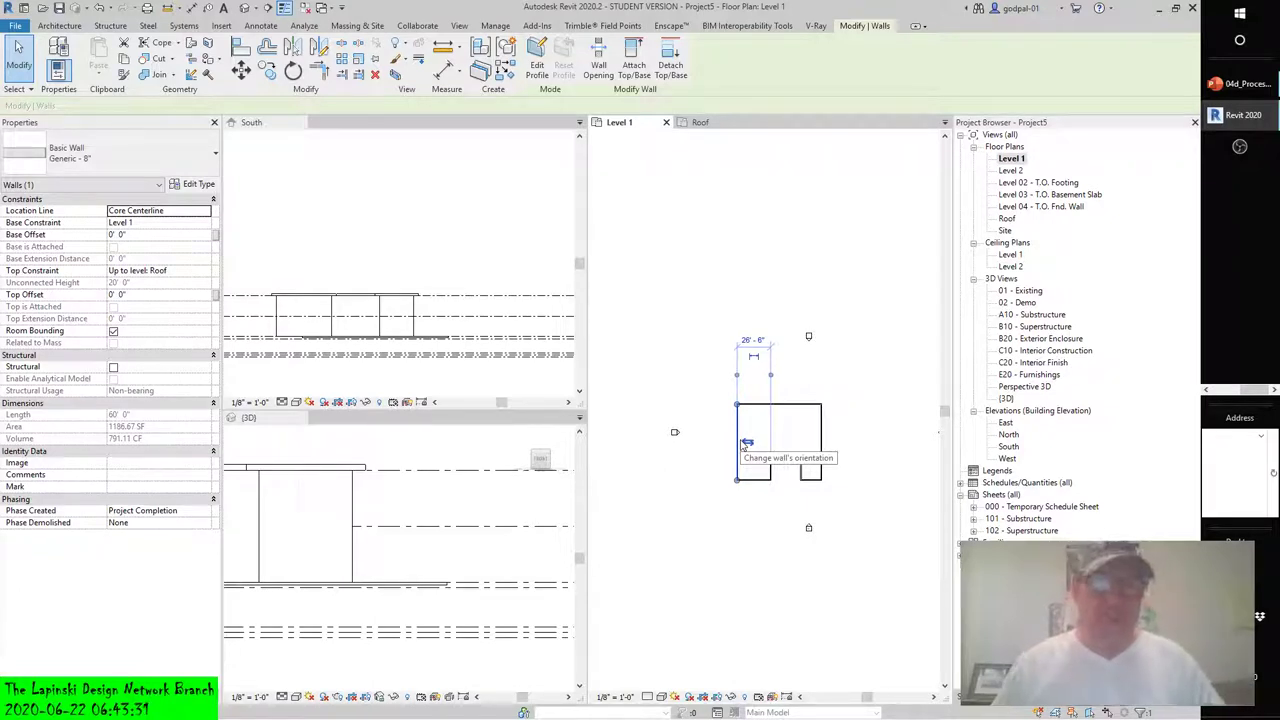
- Flip the left wall's orientation using its flip arrows
click(746, 442)
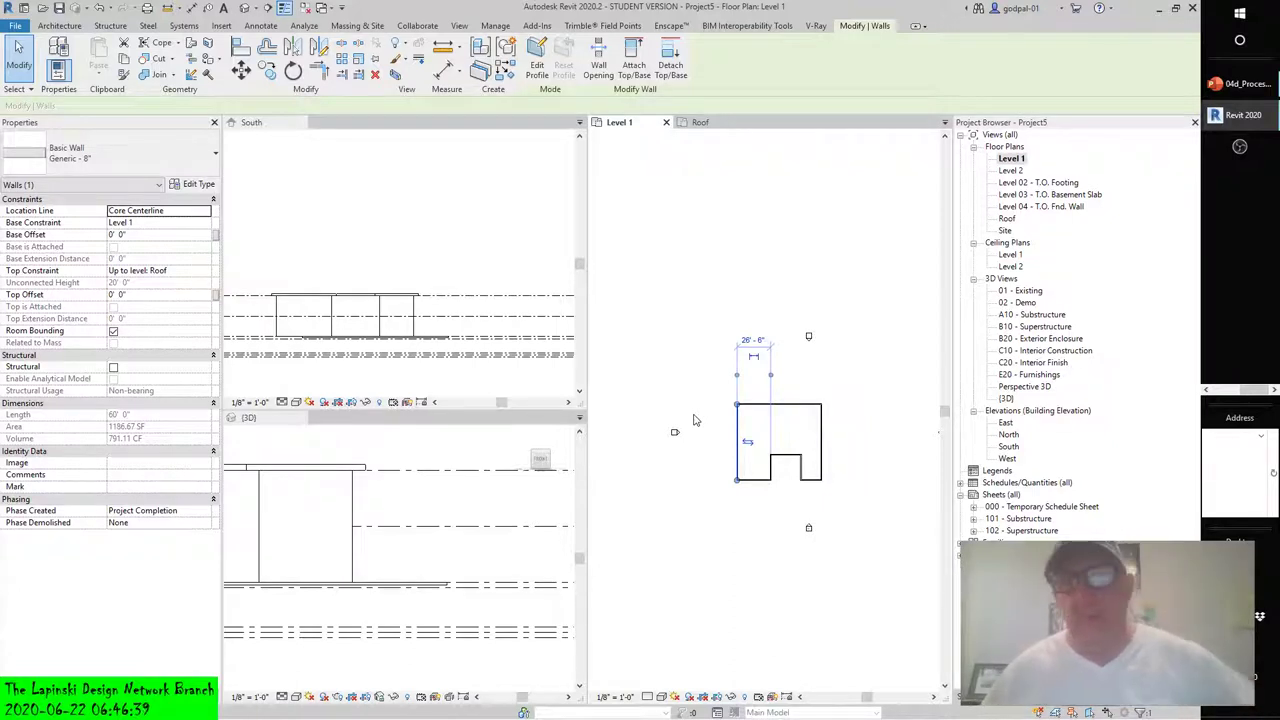
- Restore the Debut Professional window from its taskbar preview thumbnail
click(1216, 392)
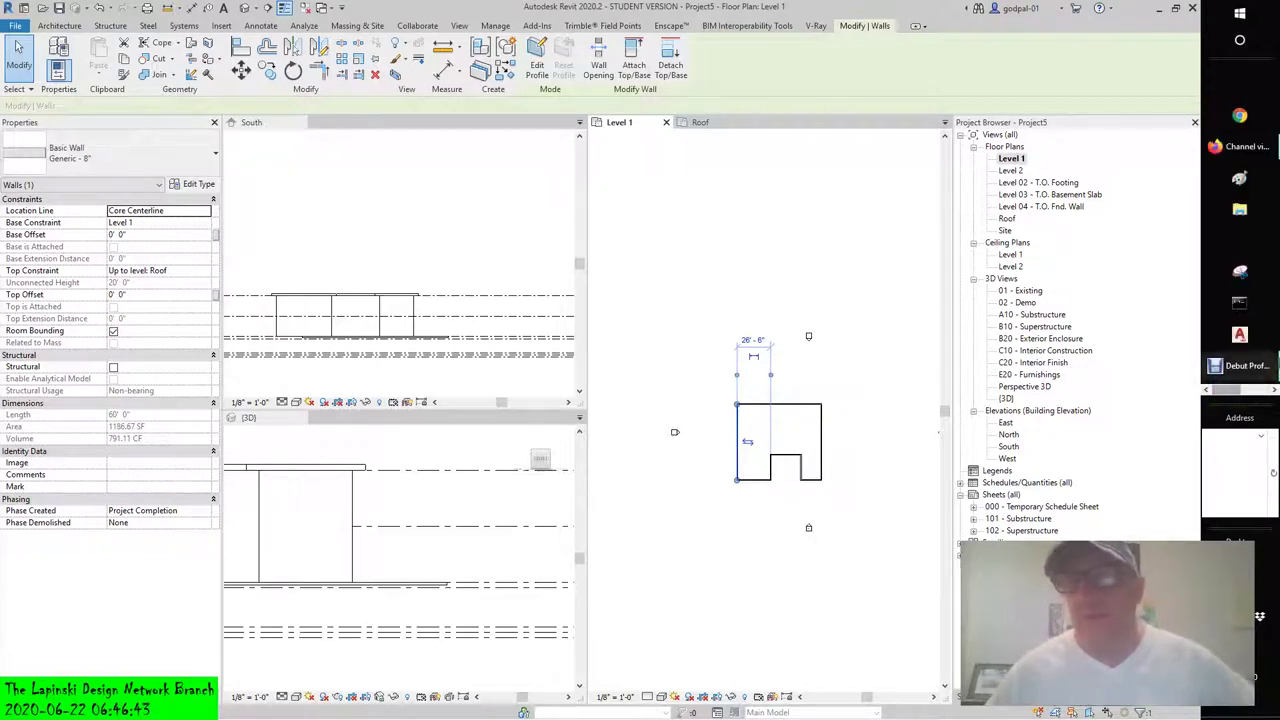
mouse_move(1254, 367)
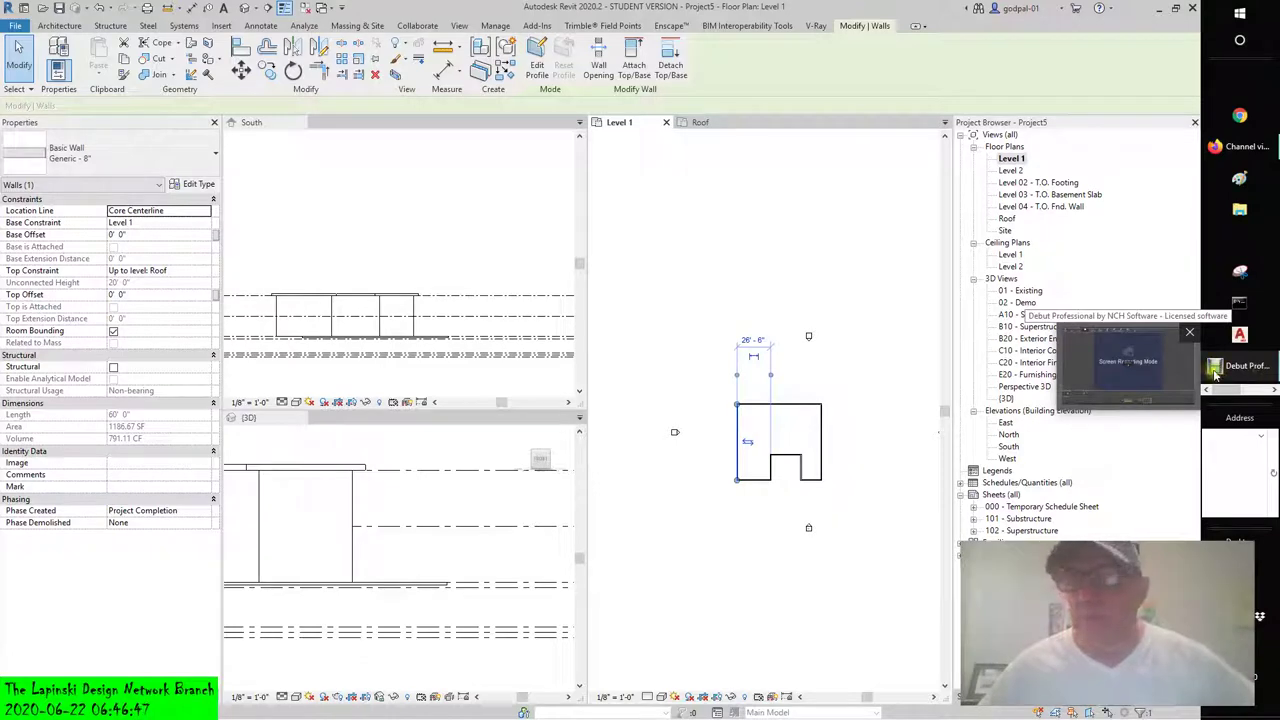
click(1153, 369)
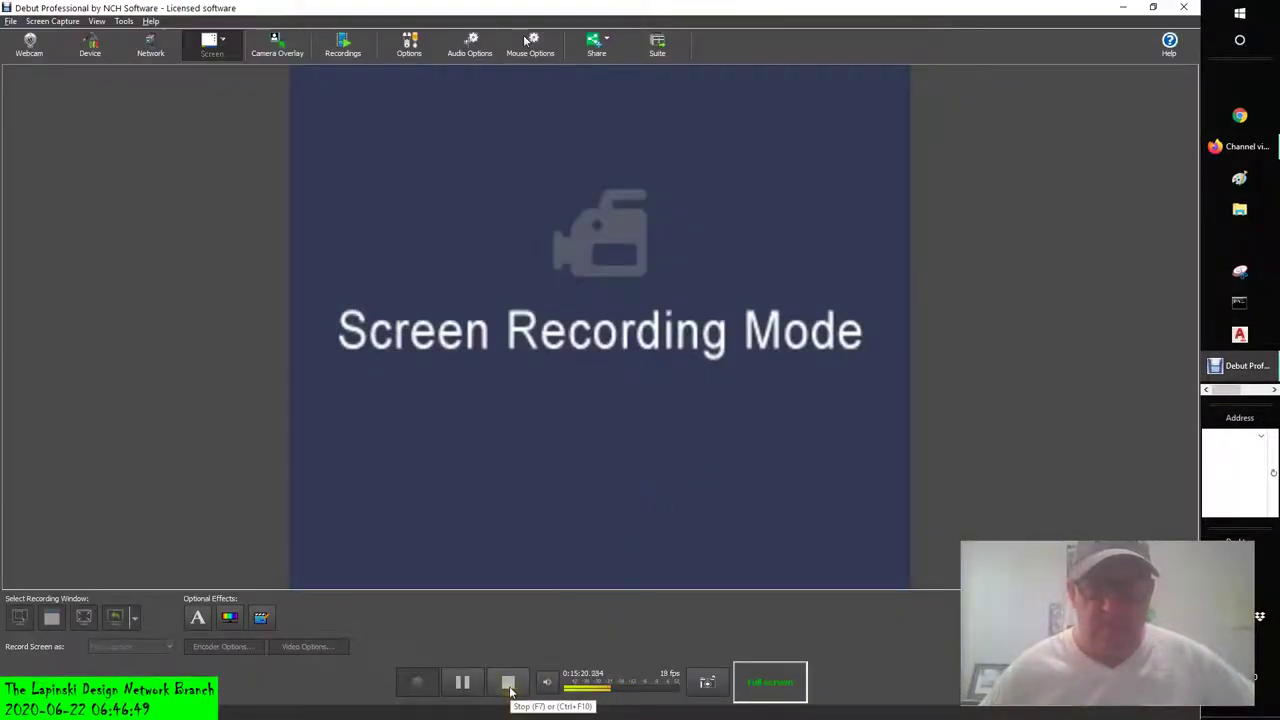